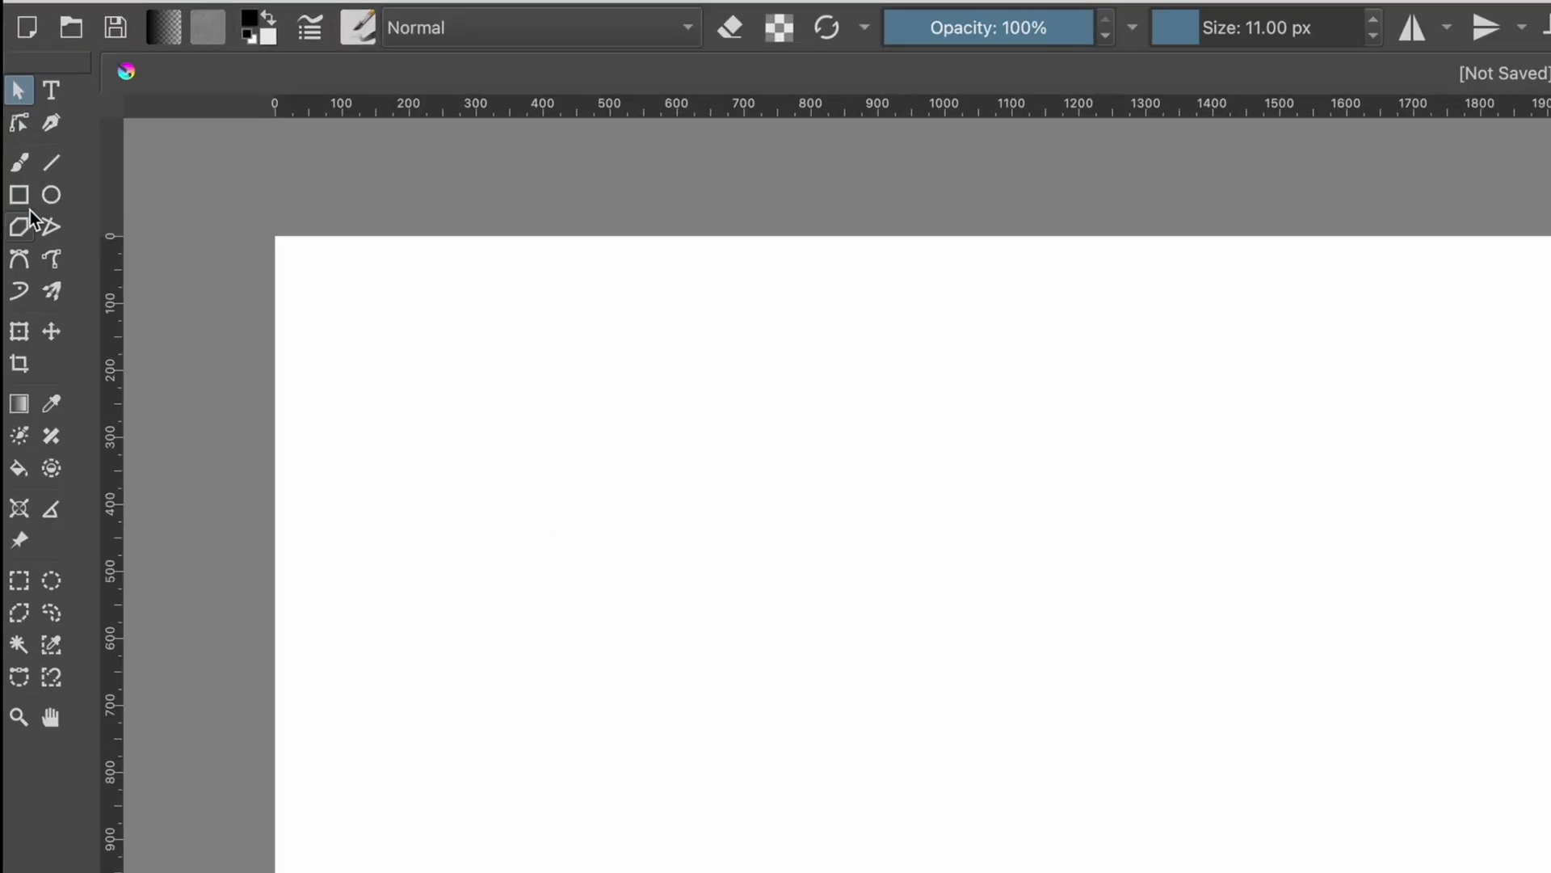
# Step: Select the Freehand Brush tool in the toolbox
pyautogui.click(22, 164)
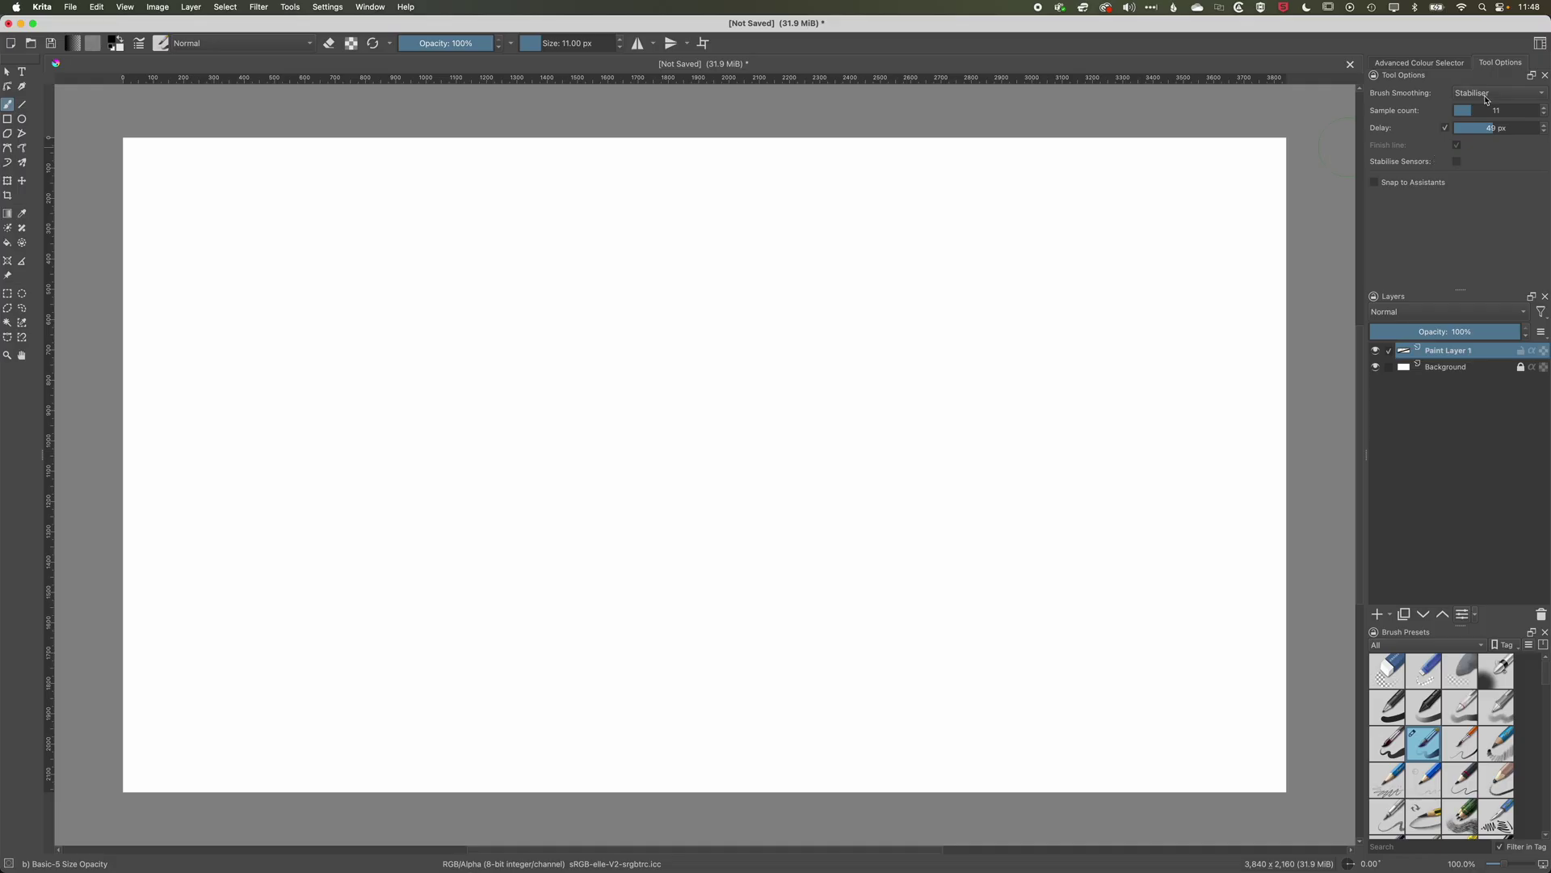
# Step: Cycle Brush Smoothing through None, Basic and Stabiliser, then reopen the smoothing list
pyautogui.click(1490, 93)
pyautogui.click(1478, 51)
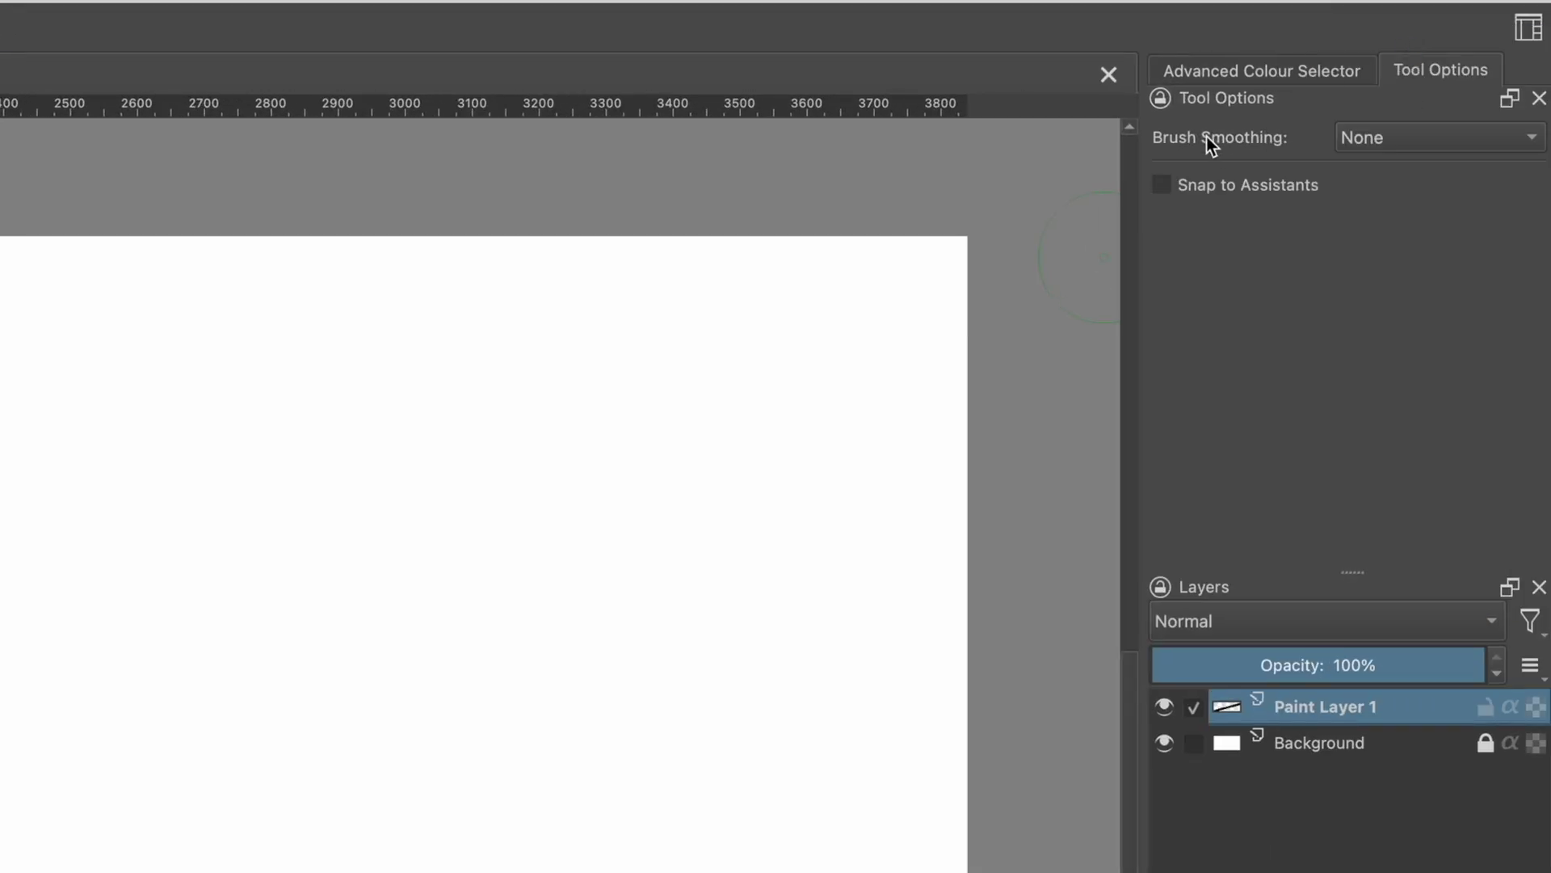
pyautogui.click(1389, 138)
pyautogui.click(1390, 168)
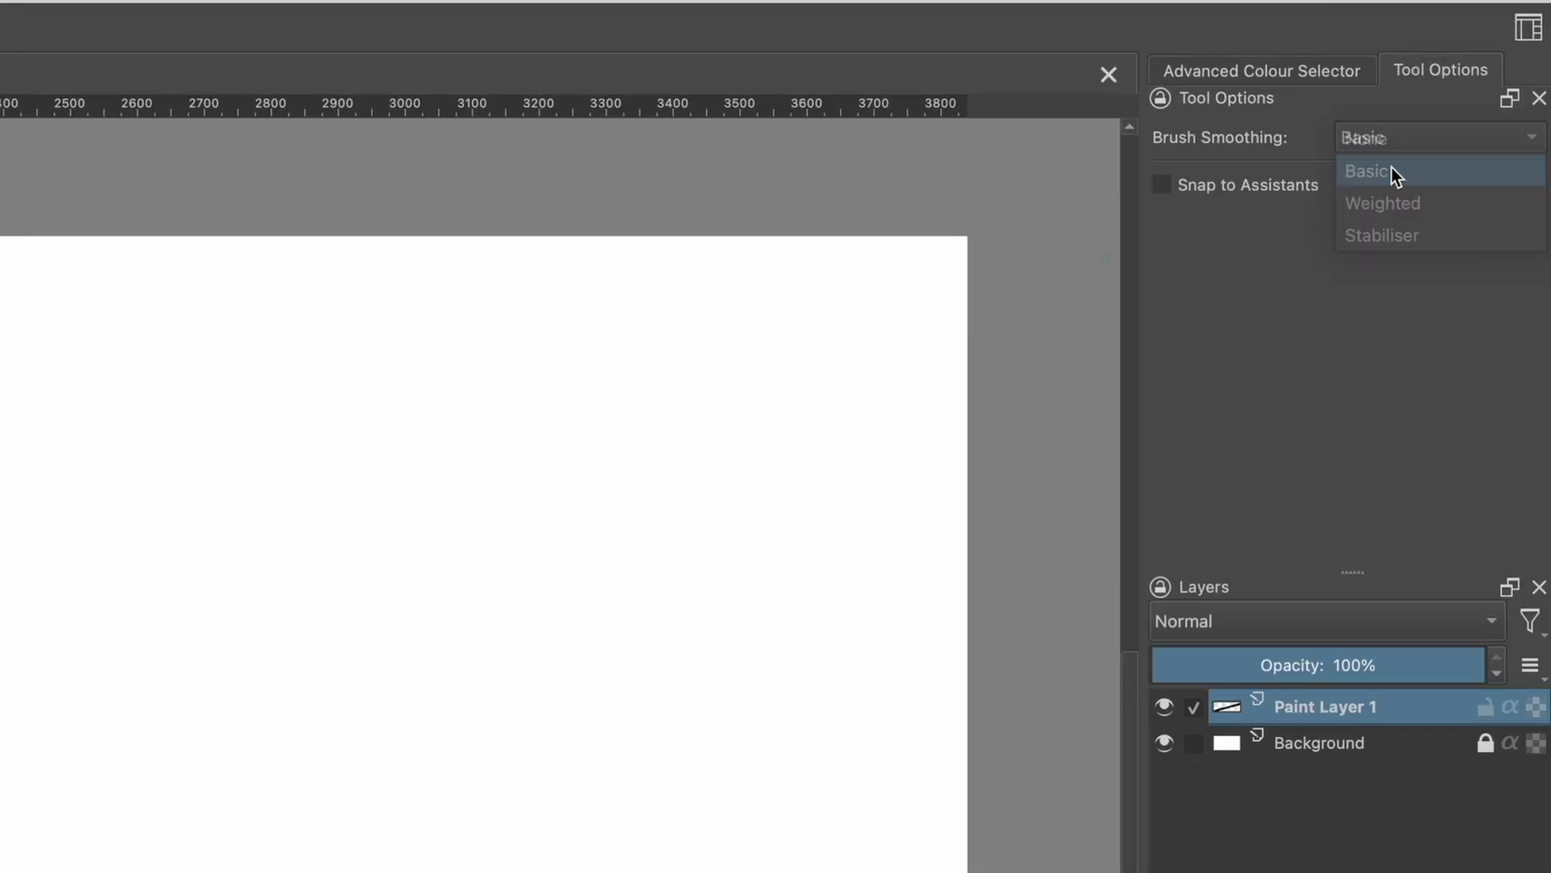
pyautogui.click(1398, 143)
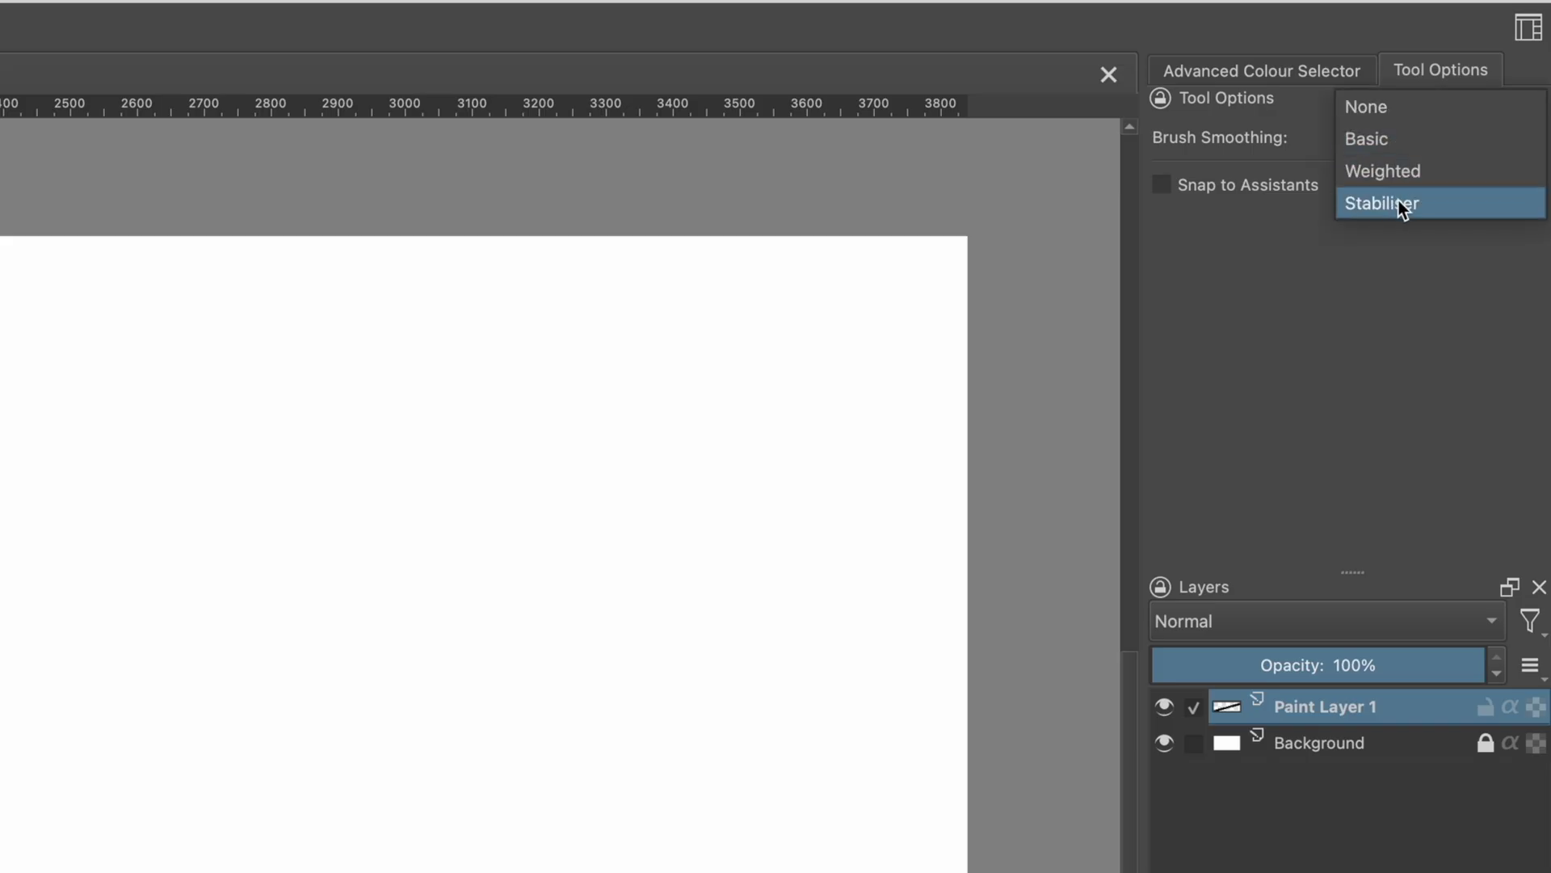
pyautogui.click(1398, 202)
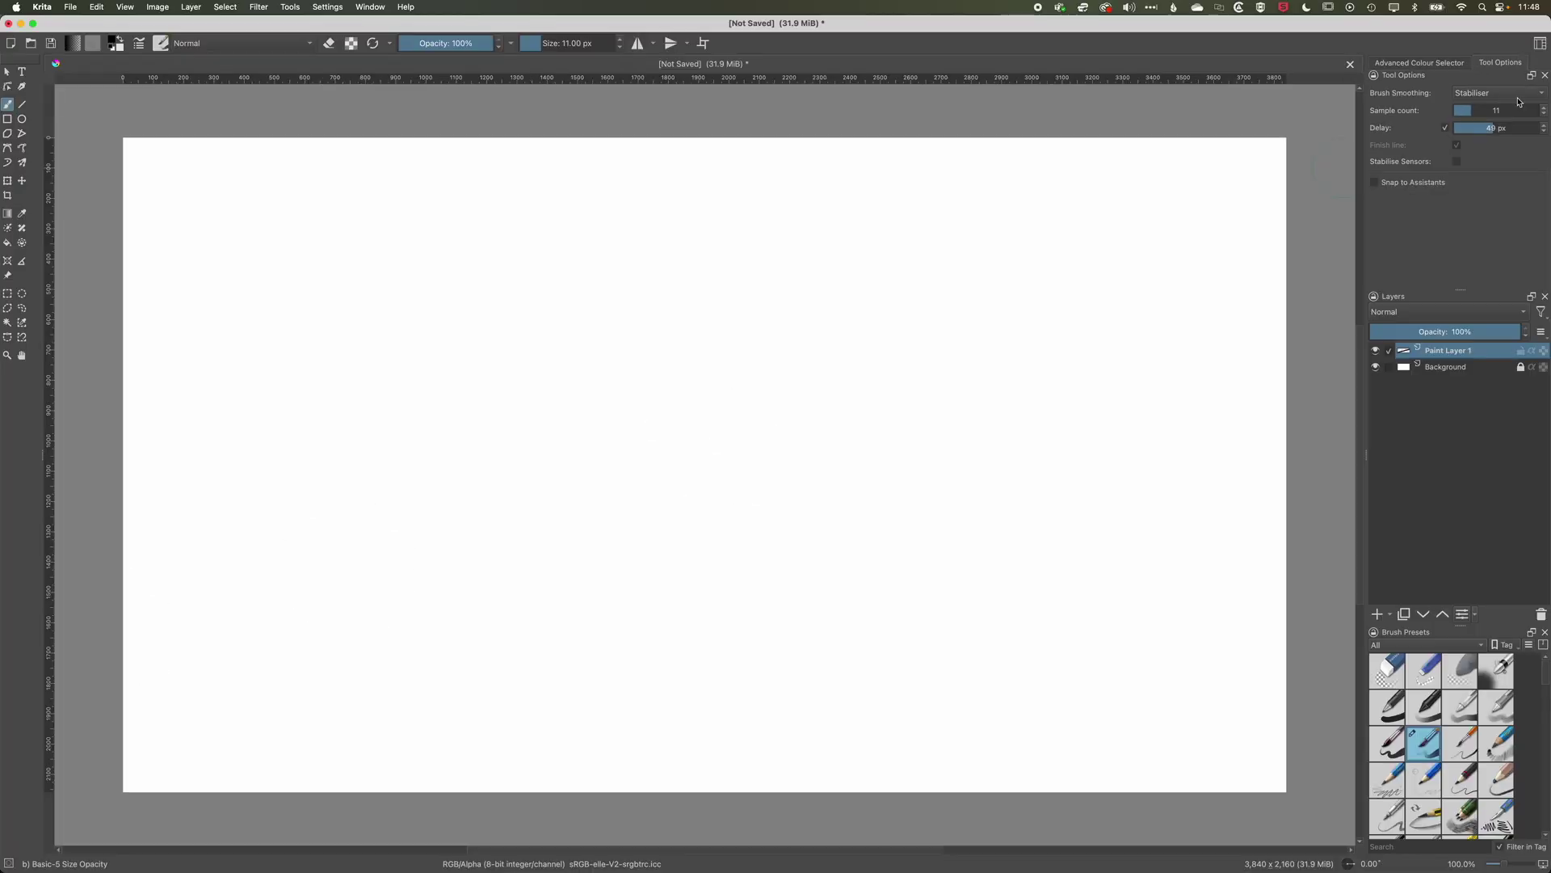
pyautogui.click(1499, 95)
# Step: Paint one wavy test stroke with smoothing off and a second with Basic smoothing
pyautogui.click(1487, 49)
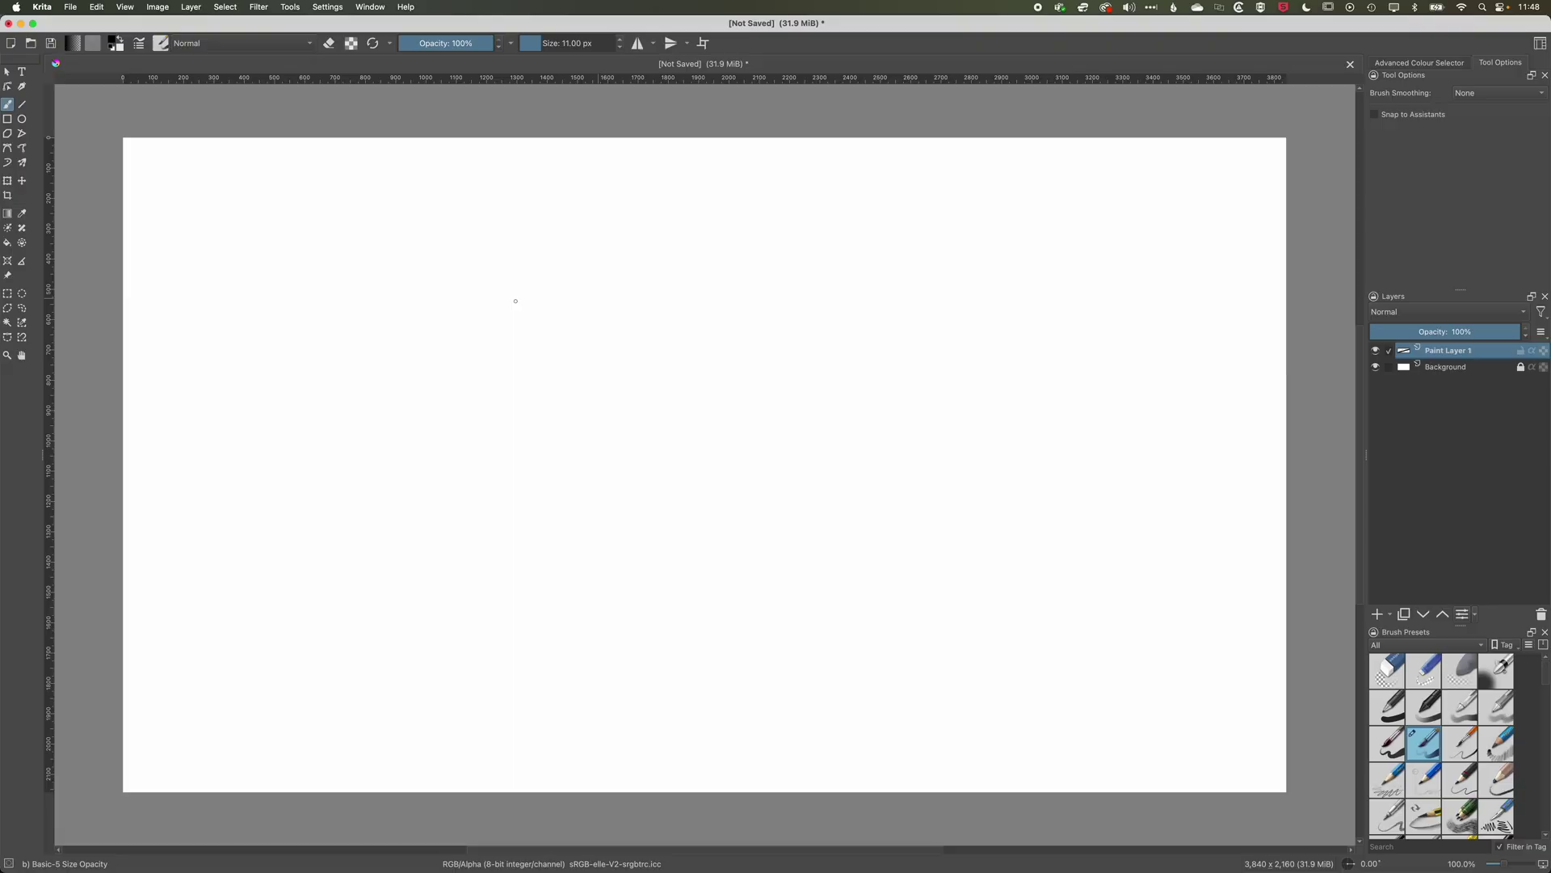
pyautogui.moveTo(413, 377)
pyautogui.mouseDown()
pyautogui.moveTo(785, 258)
pyautogui.moveTo(943, 350)
pyautogui.mouseUp()
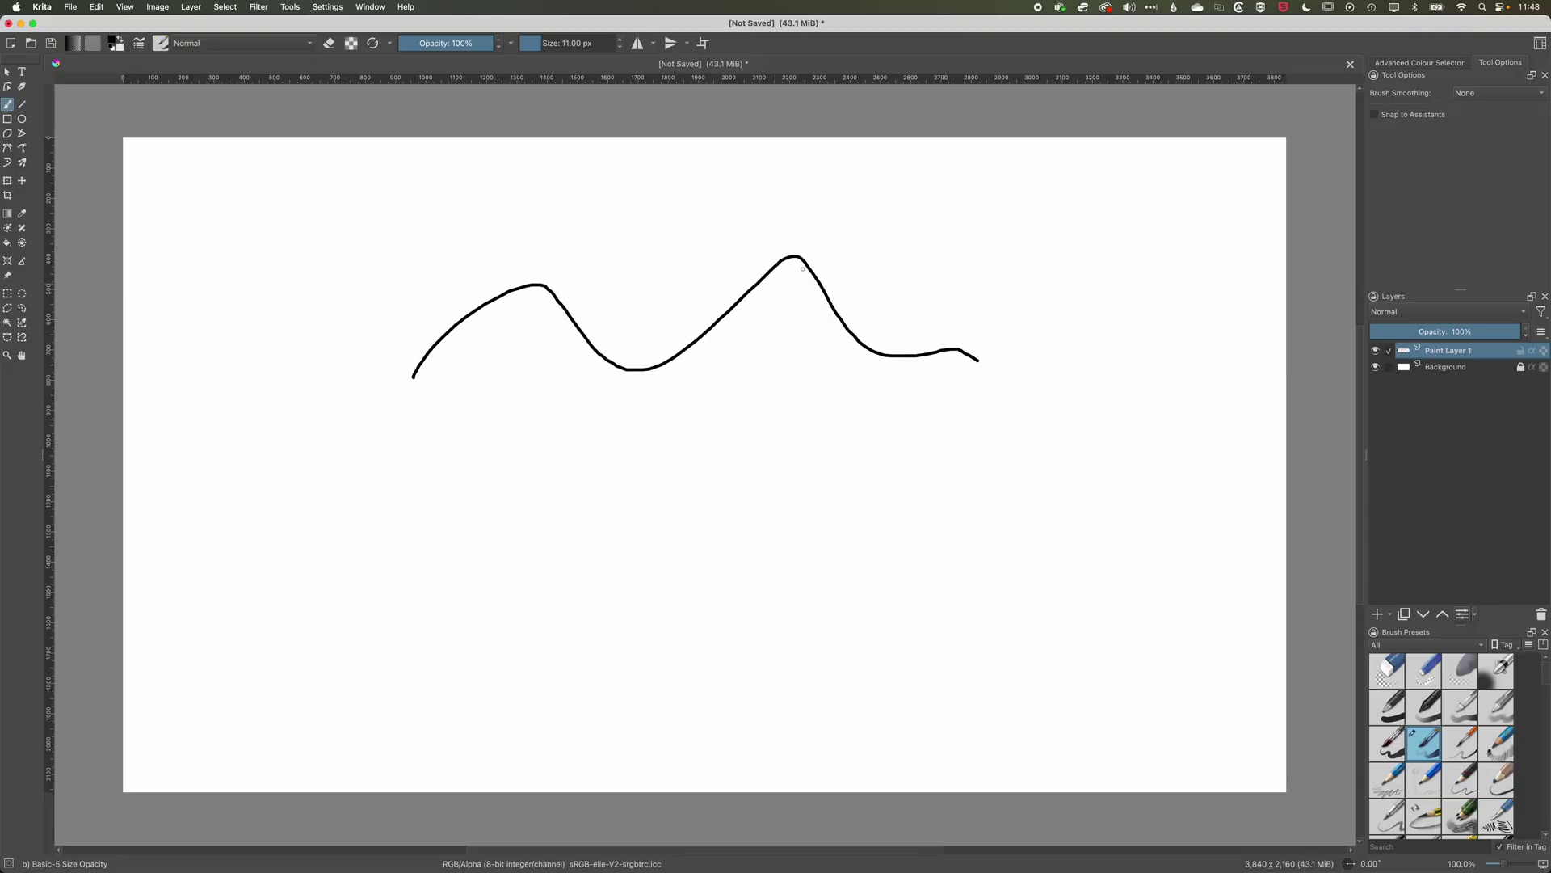
pyautogui.click(1477, 103)
pyautogui.click(1479, 108)
pyautogui.moveTo(437, 463)
pyautogui.mouseDown()
pyautogui.moveTo(575, 377)
pyautogui.moveTo(740, 449)
pyautogui.moveTo(913, 388)
pyautogui.moveTo(1017, 465)
pyautogui.mouseUp()
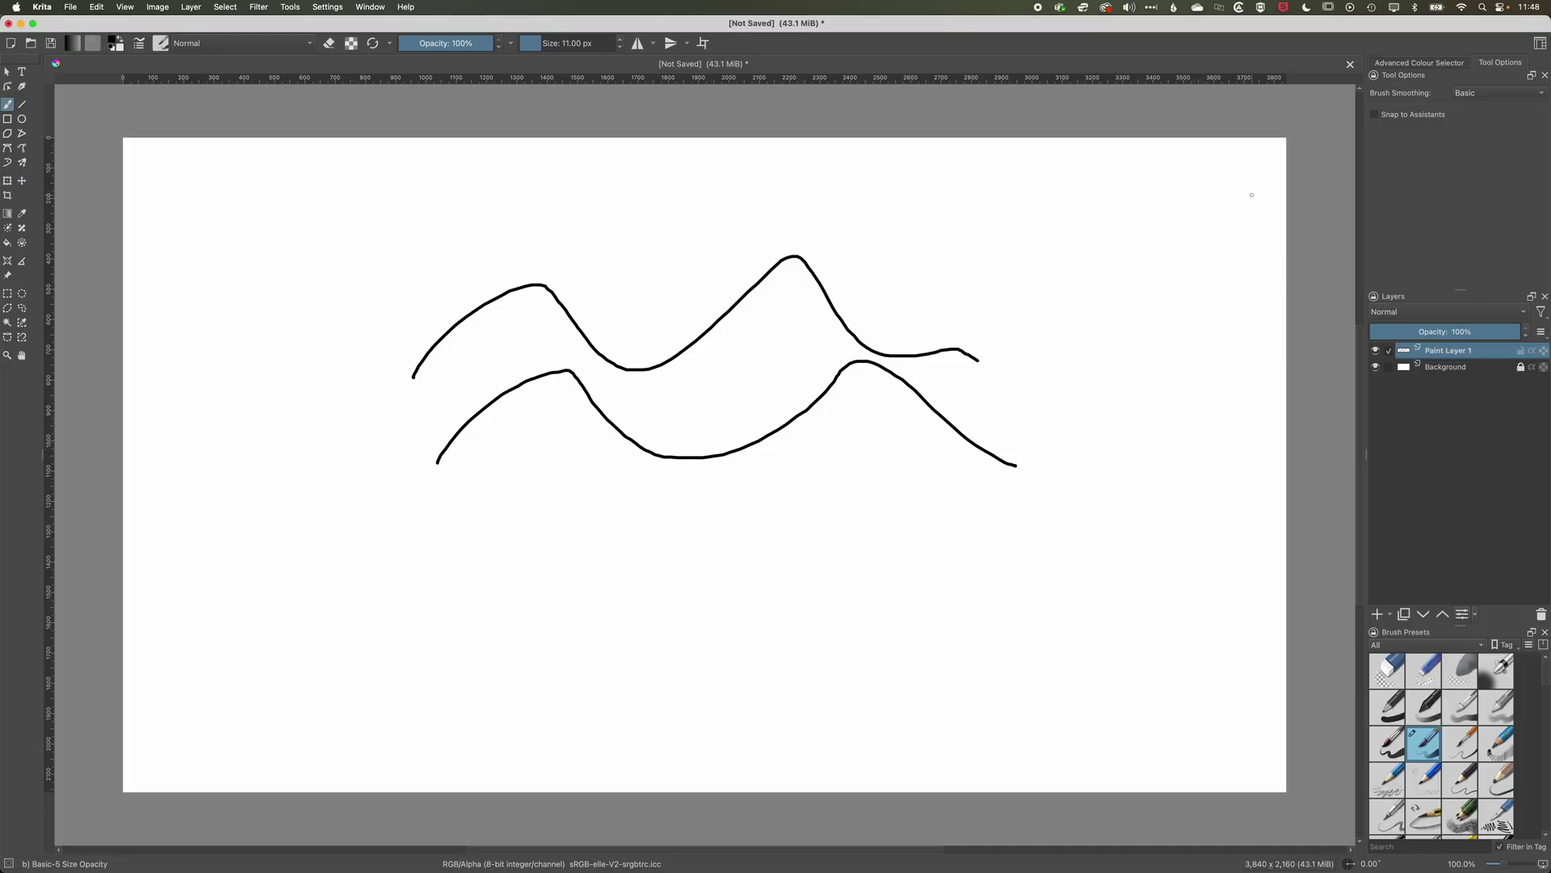
pyautogui.click(1501, 91)
# Step: Switch to Stabiliser, paint a test stroke, then set delay 203 px and sample count 83
pyautogui.click(1495, 124)
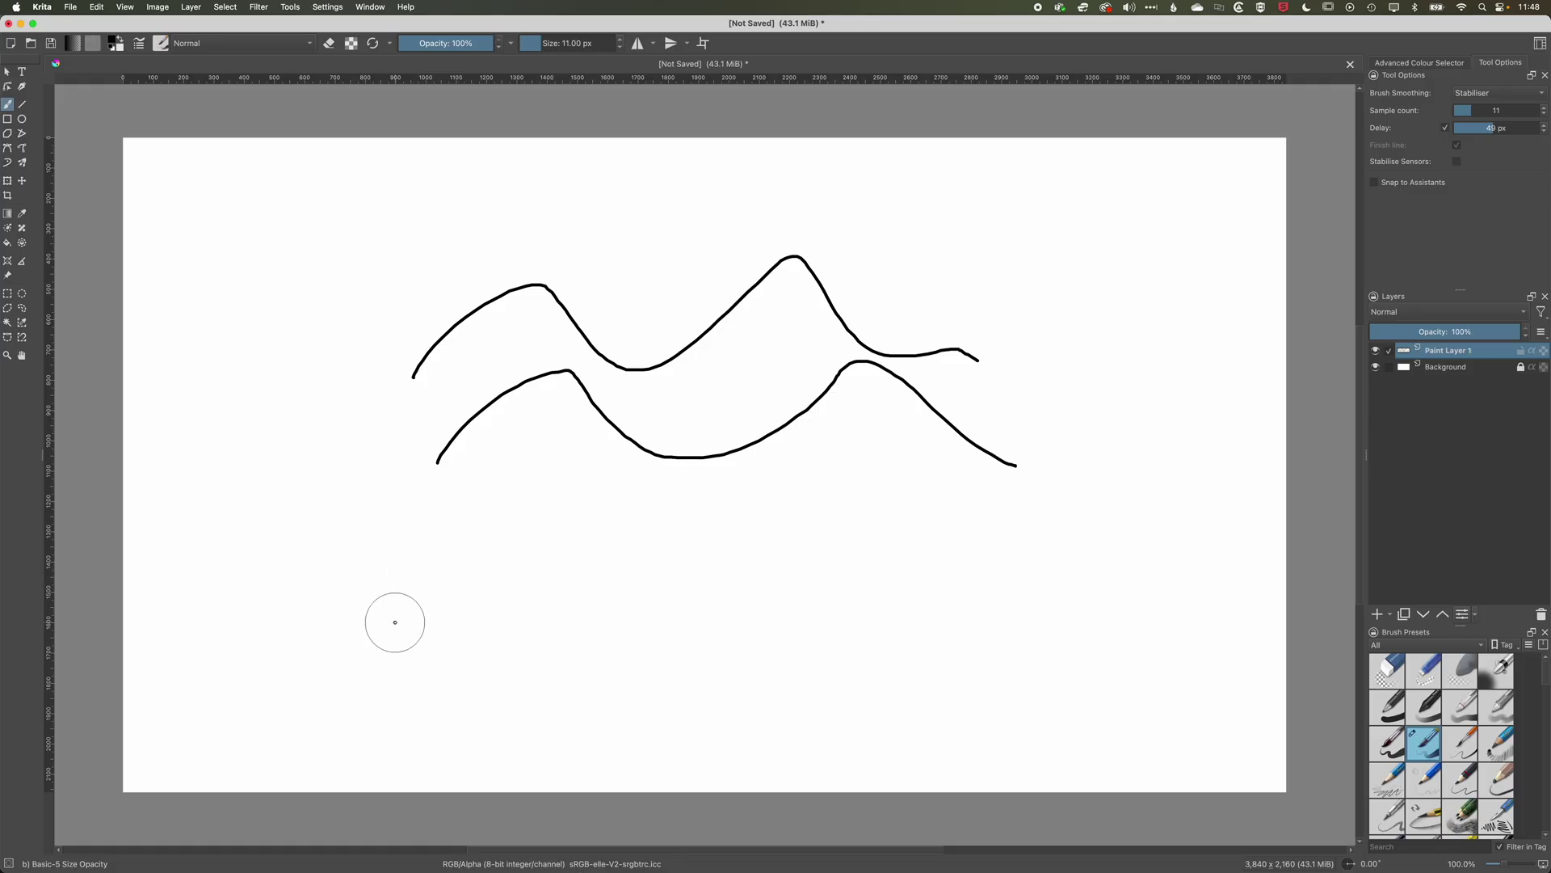
pyautogui.moveTo(395, 620)
pyautogui.mouseDown()
pyautogui.moveTo(460, 565)
pyautogui.moveTo(515, 550)
pyautogui.moveTo(622, 627)
pyautogui.moveTo(780, 588)
pyautogui.moveTo(950, 509)
pyautogui.moveTo(1107, 608)
pyautogui.mouseUp()
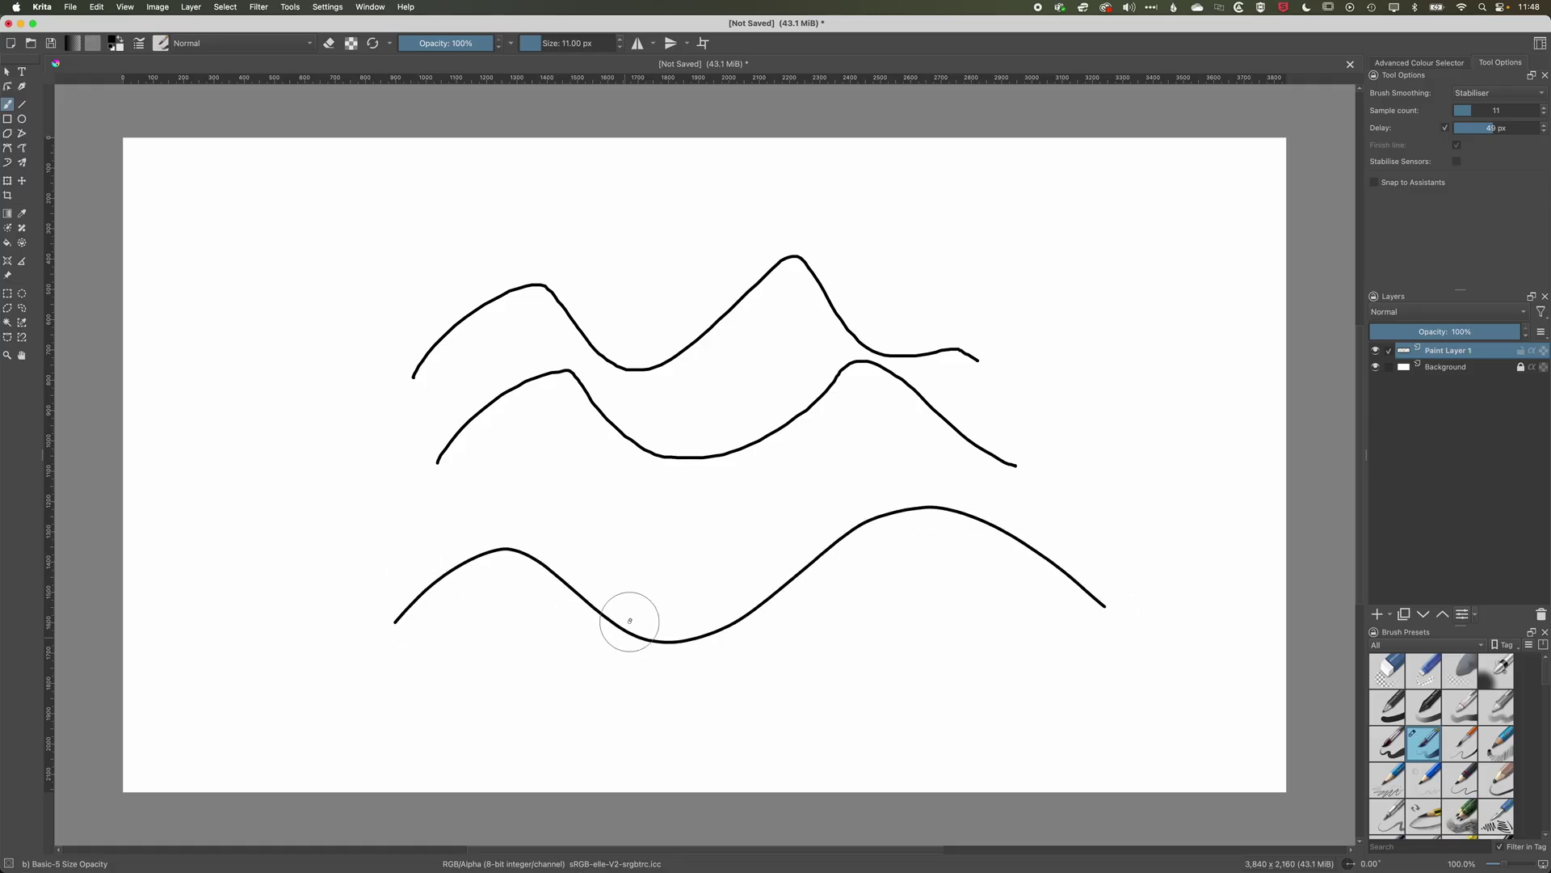
pyautogui.moveTo(1495, 129); pyautogui.dragTo(1516, 128)
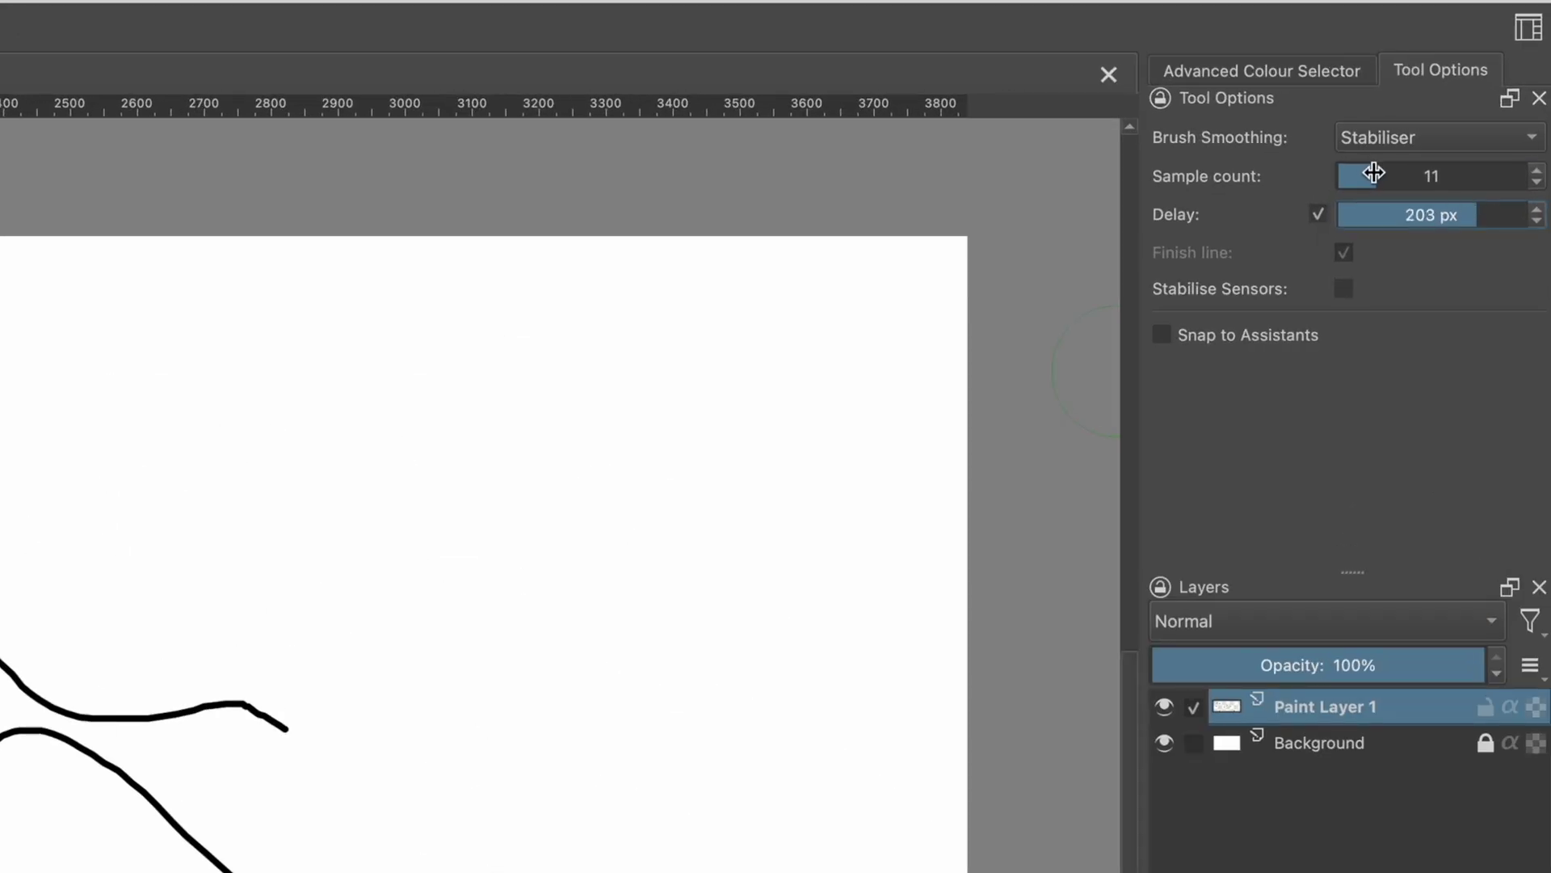
pyautogui.moveTo(1373, 173); pyautogui.dragTo(1429, 171)
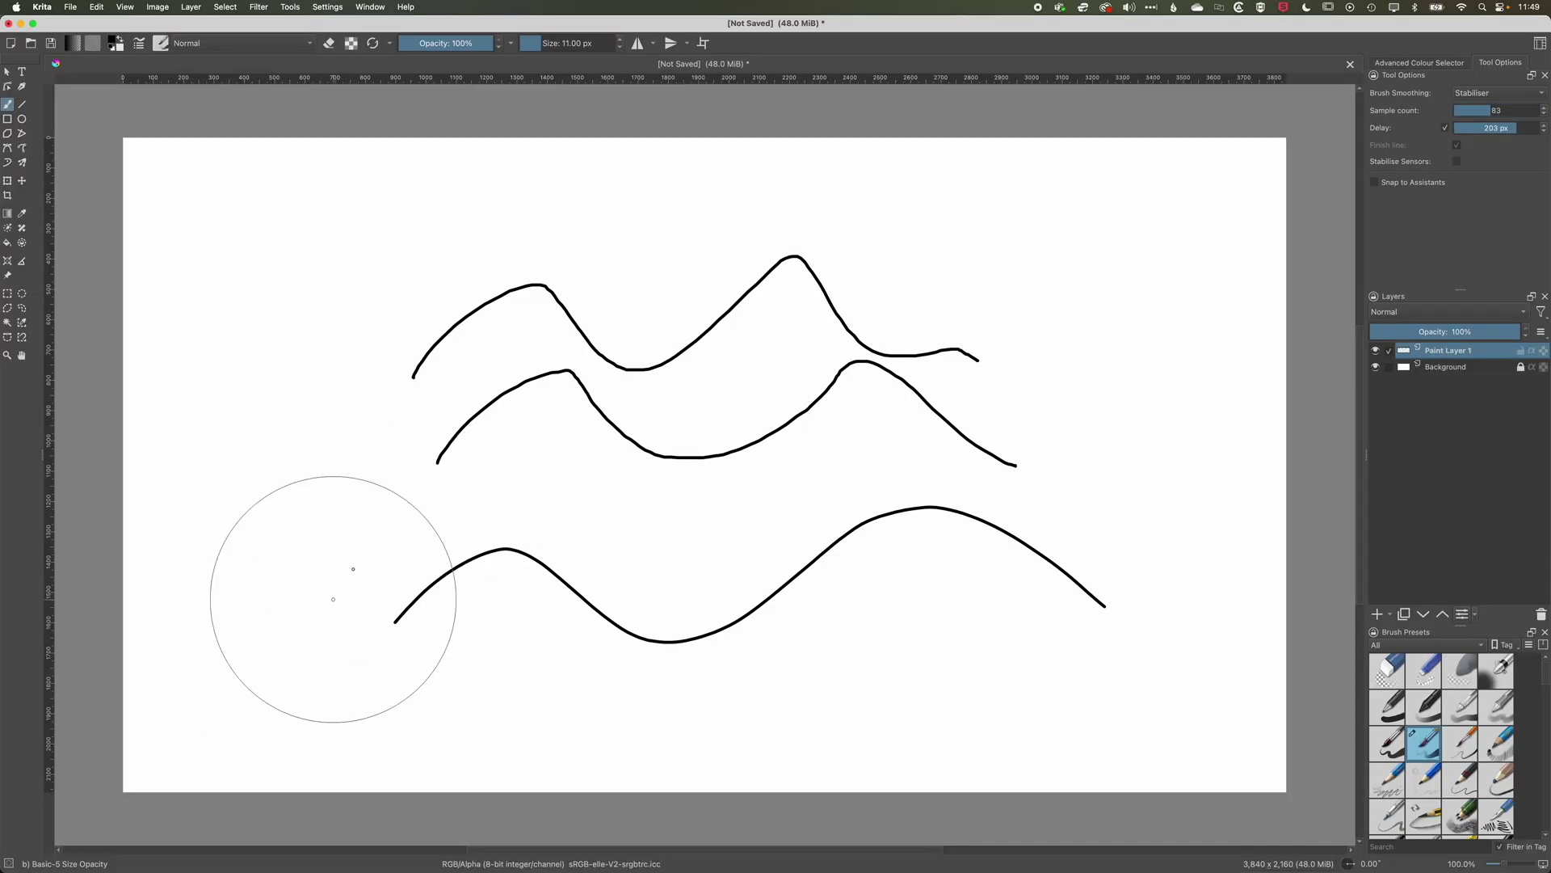
# Step: Paint four long, heavily stabilised crossing strokes across the canvas
pyautogui.moveTo(333, 598)
pyautogui.mouseDown()
pyautogui.moveTo(477, 529)
pyautogui.moveTo(792, 502)
pyautogui.moveTo(1094, 378)
pyautogui.moveTo(1266, 459)
pyautogui.mouseUp()
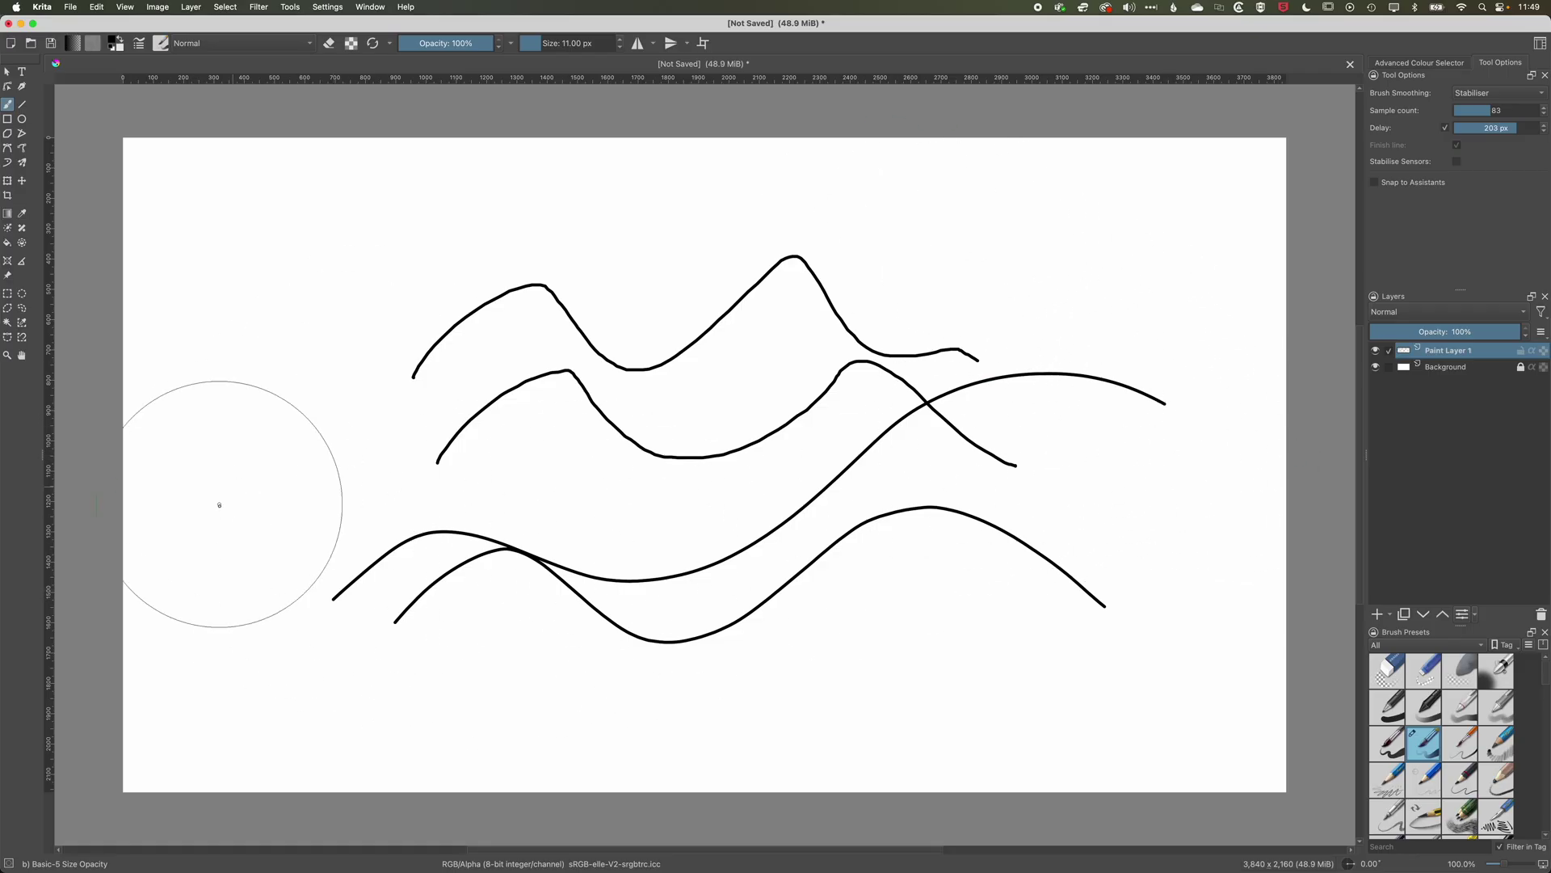
pyautogui.moveTo(236, 541)
pyautogui.mouseDown()
pyautogui.moveTo(384, 363)
pyautogui.moveTo(560, 340)
pyautogui.moveTo(748, 488)
pyautogui.moveTo(909, 411)
pyautogui.moveTo(993, 291)
pyautogui.mouseUp()
pyautogui.moveTo(512, 464); pyautogui.dragTo(569, 703)
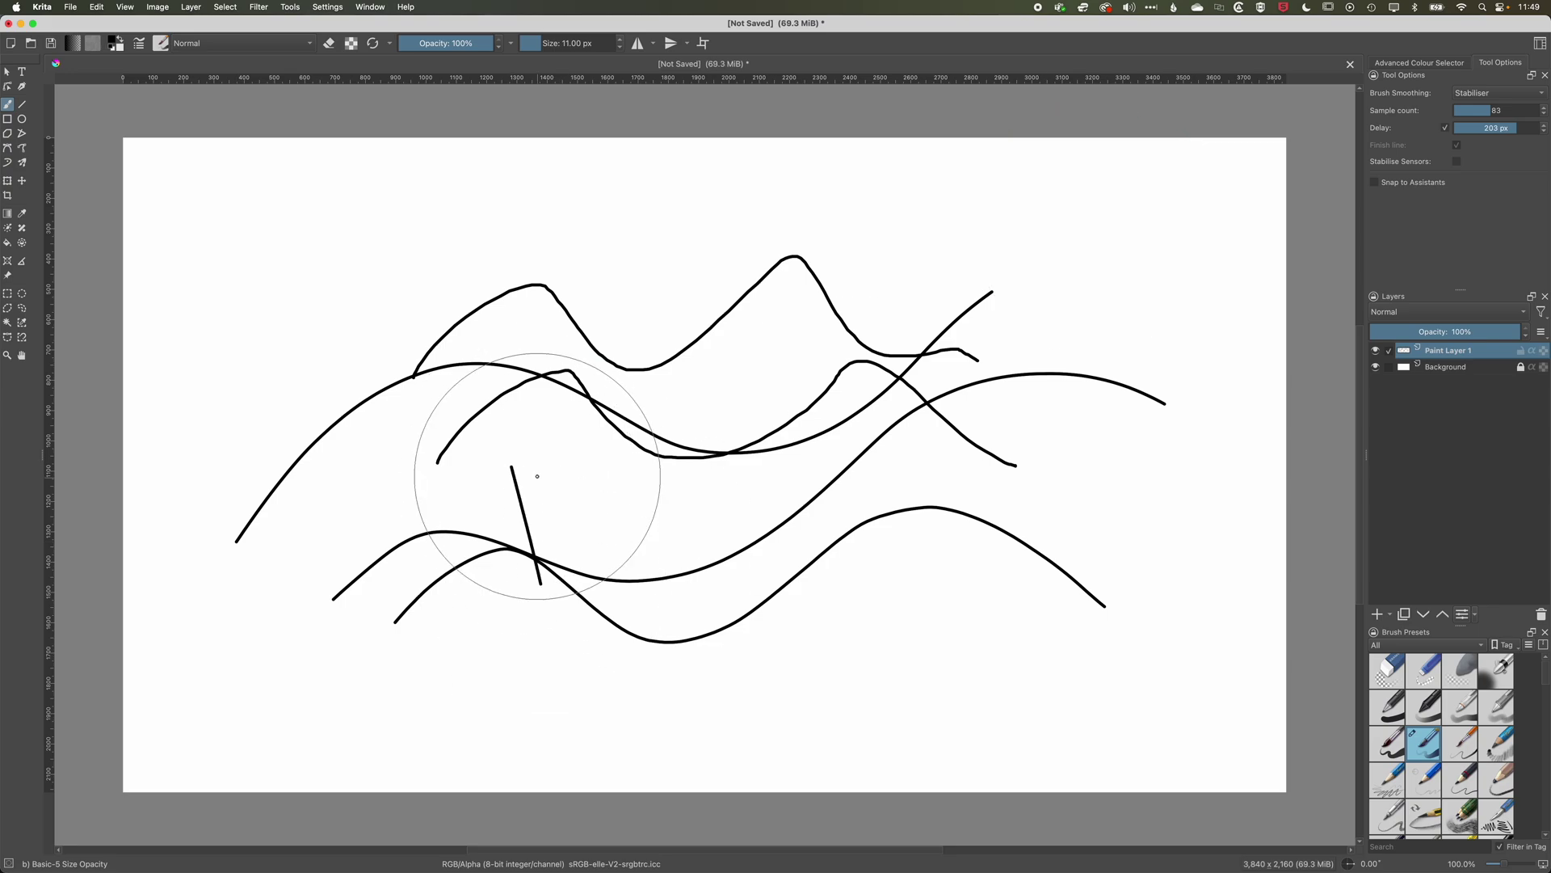
pyautogui.moveTo(522, 462)
pyautogui.mouseDown()
pyautogui.moveTo(615, 434)
pyautogui.moveTo(735, 440)
pyautogui.mouseUp()
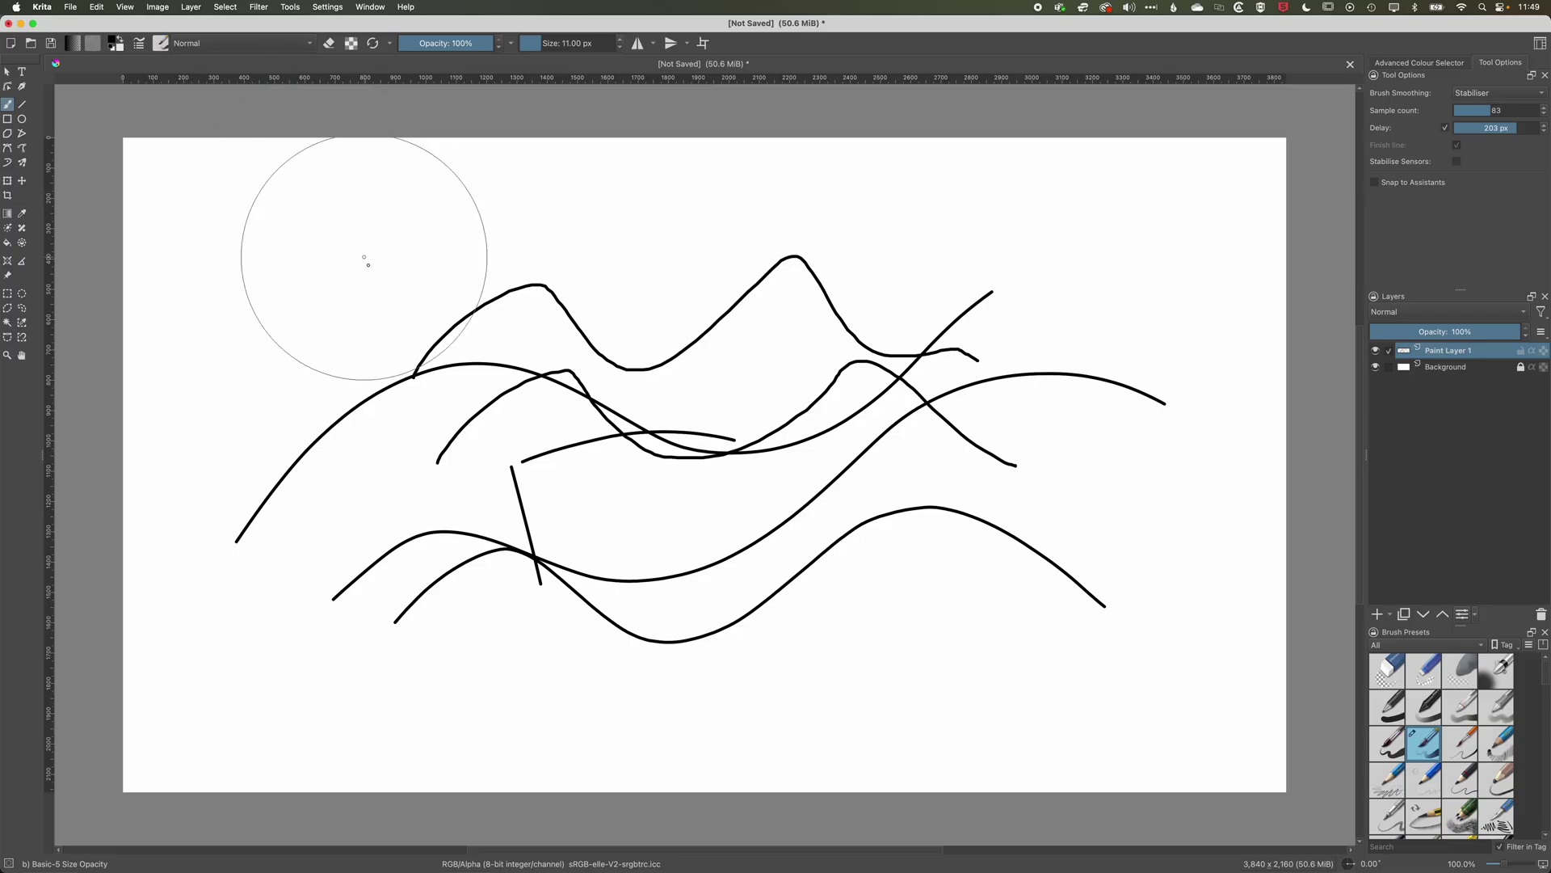
# Step: Wipe every stroke off the layer, deselect, and lower the stabiliser delay to 26 px
pyautogui.press('super+a')
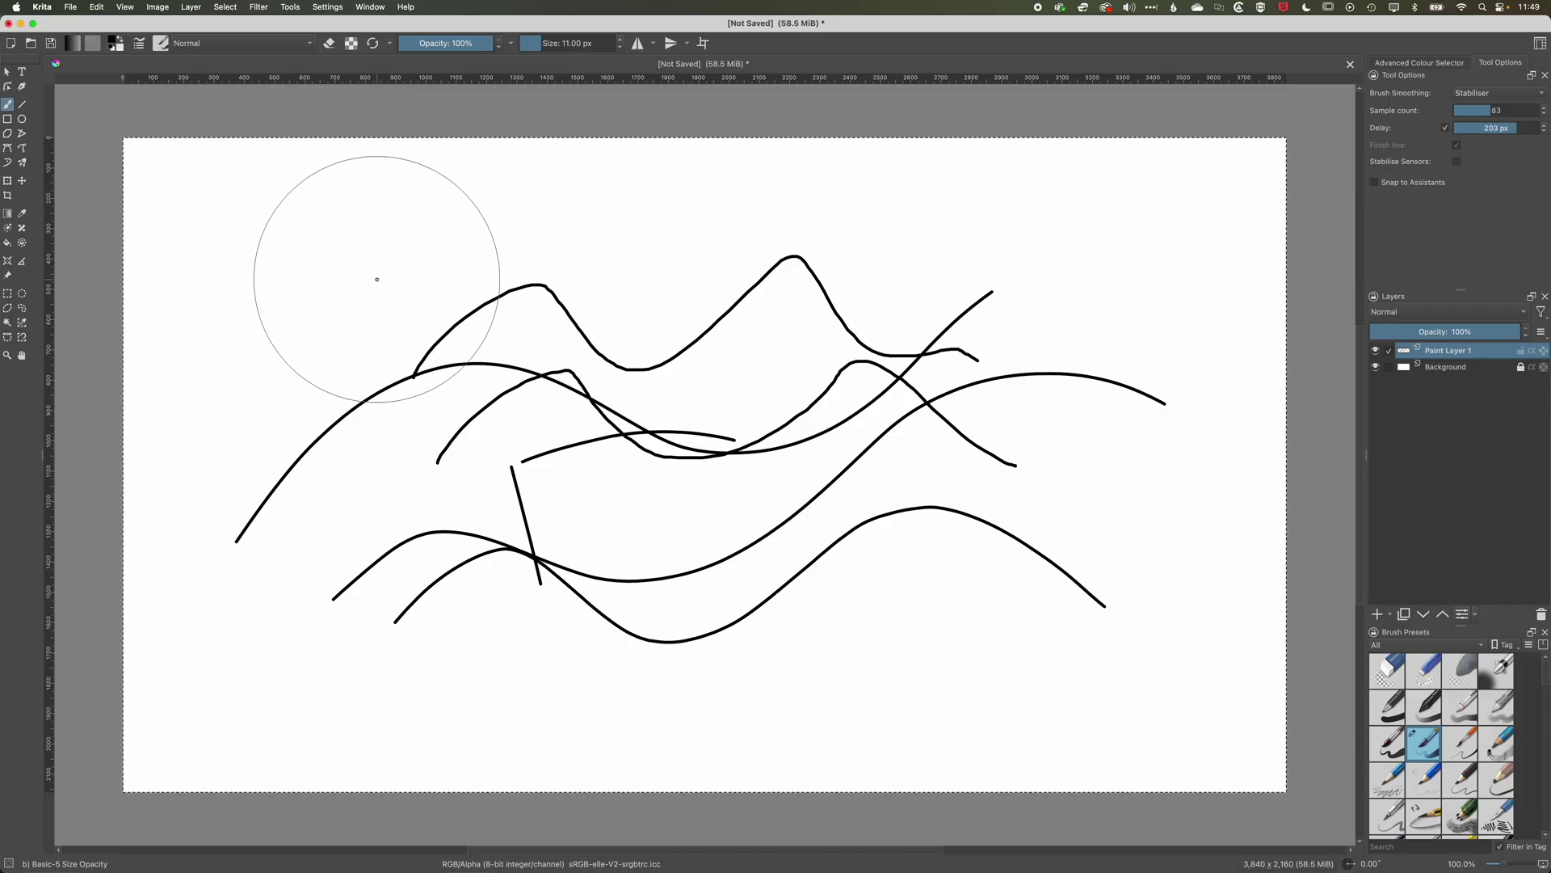
pyautogui.press('Delete')
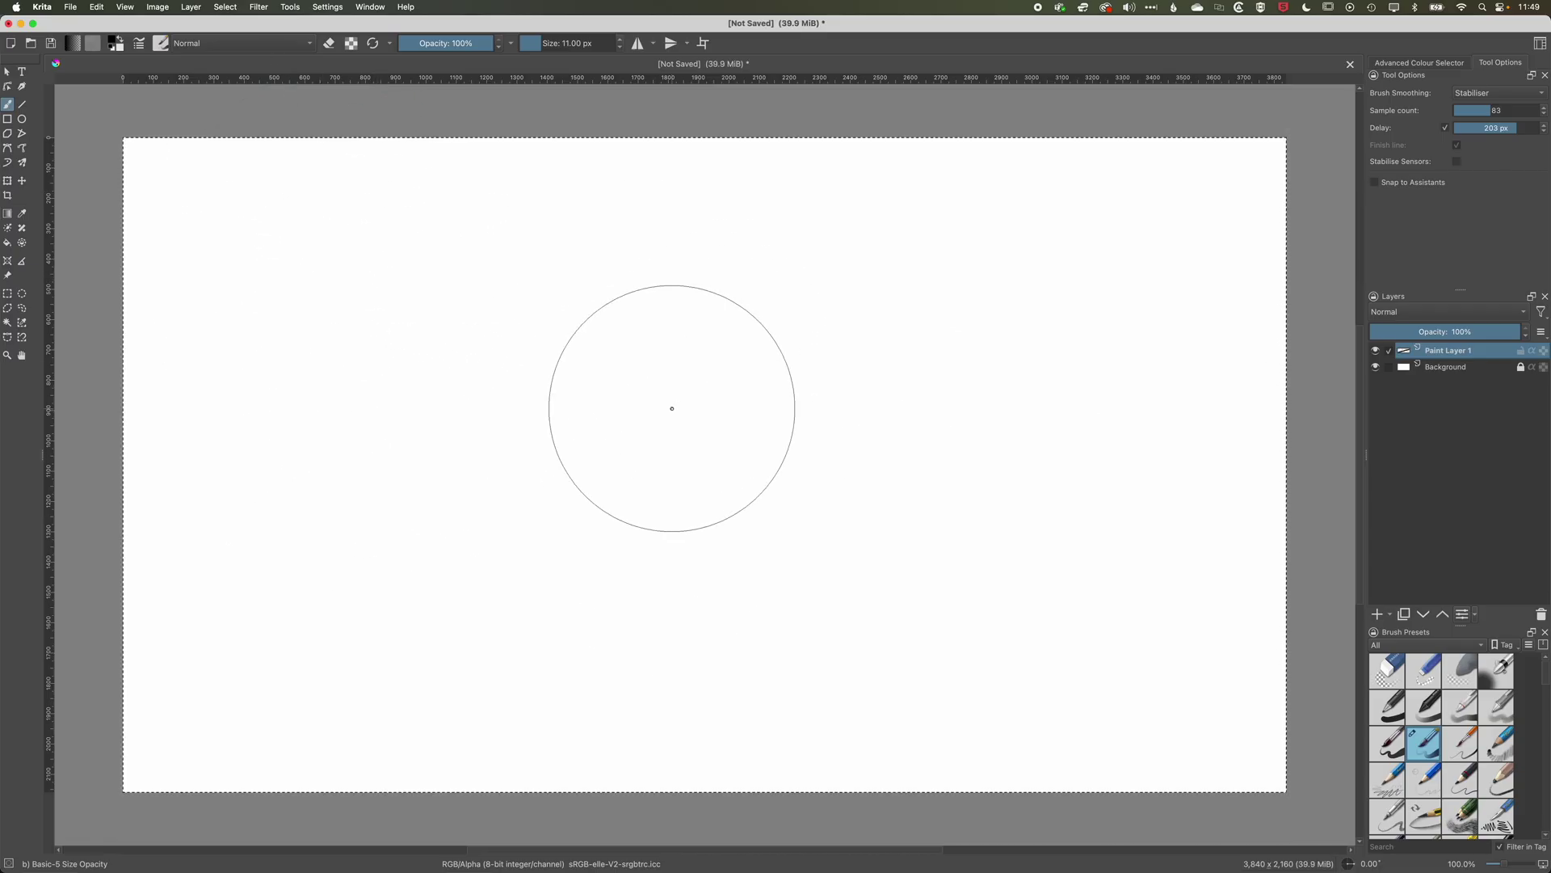
pyautogui.press('super+shift+a')
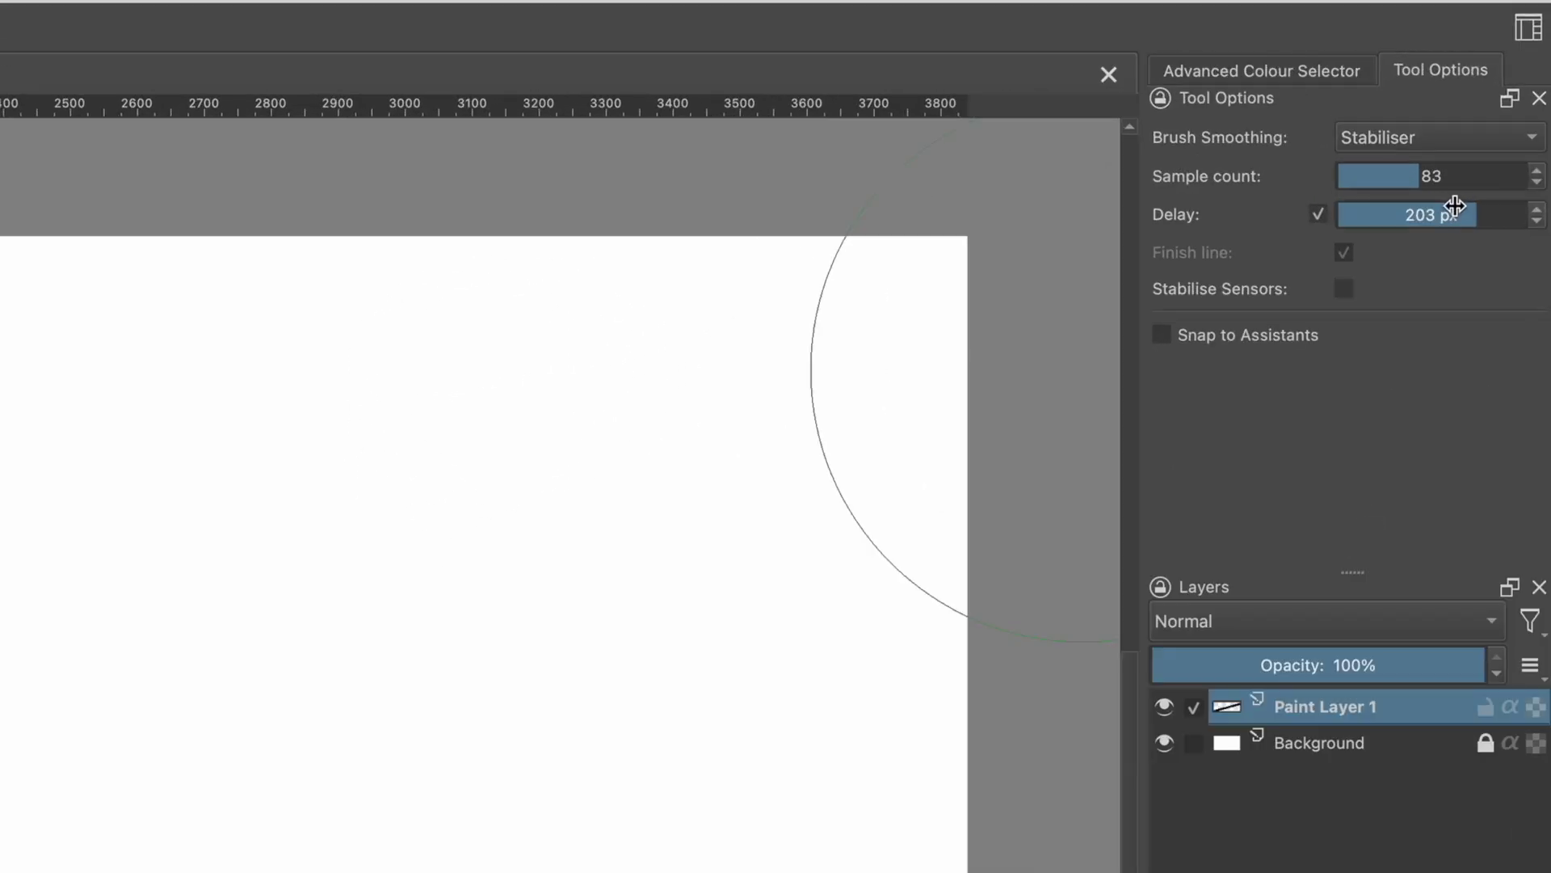
pyautogui.moveTo(1508, 122); pyautogui.dragTo(1488, 127)
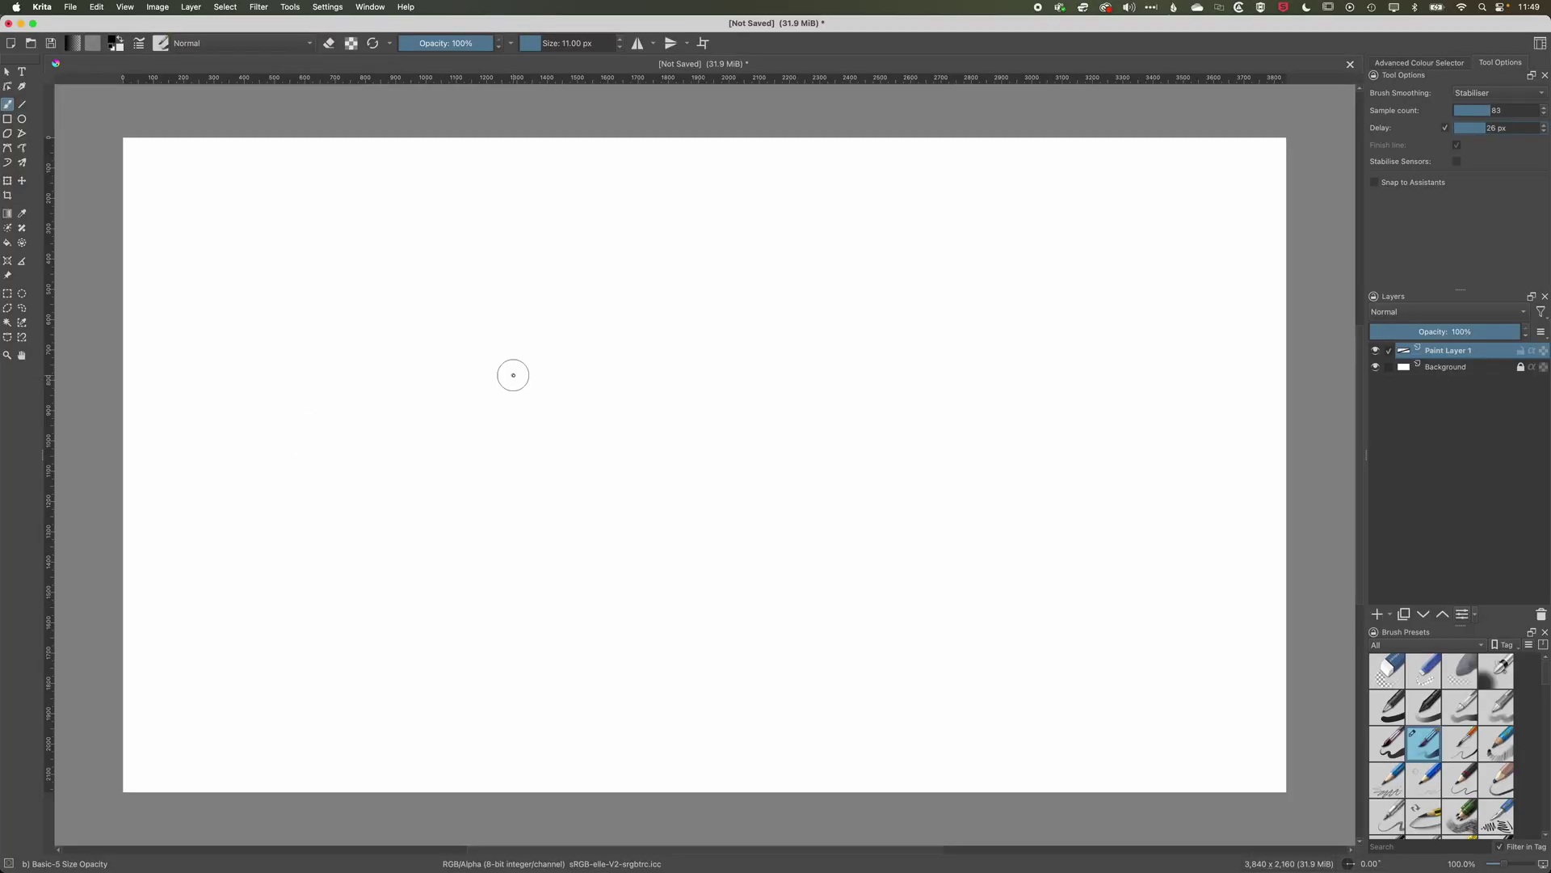
# Step: Paint ten practice strokes: parallel rising lines, descending diagonals and S-curves
pyautogui.moveTo(441, 388); pyautogui.dragTo(808, 291)
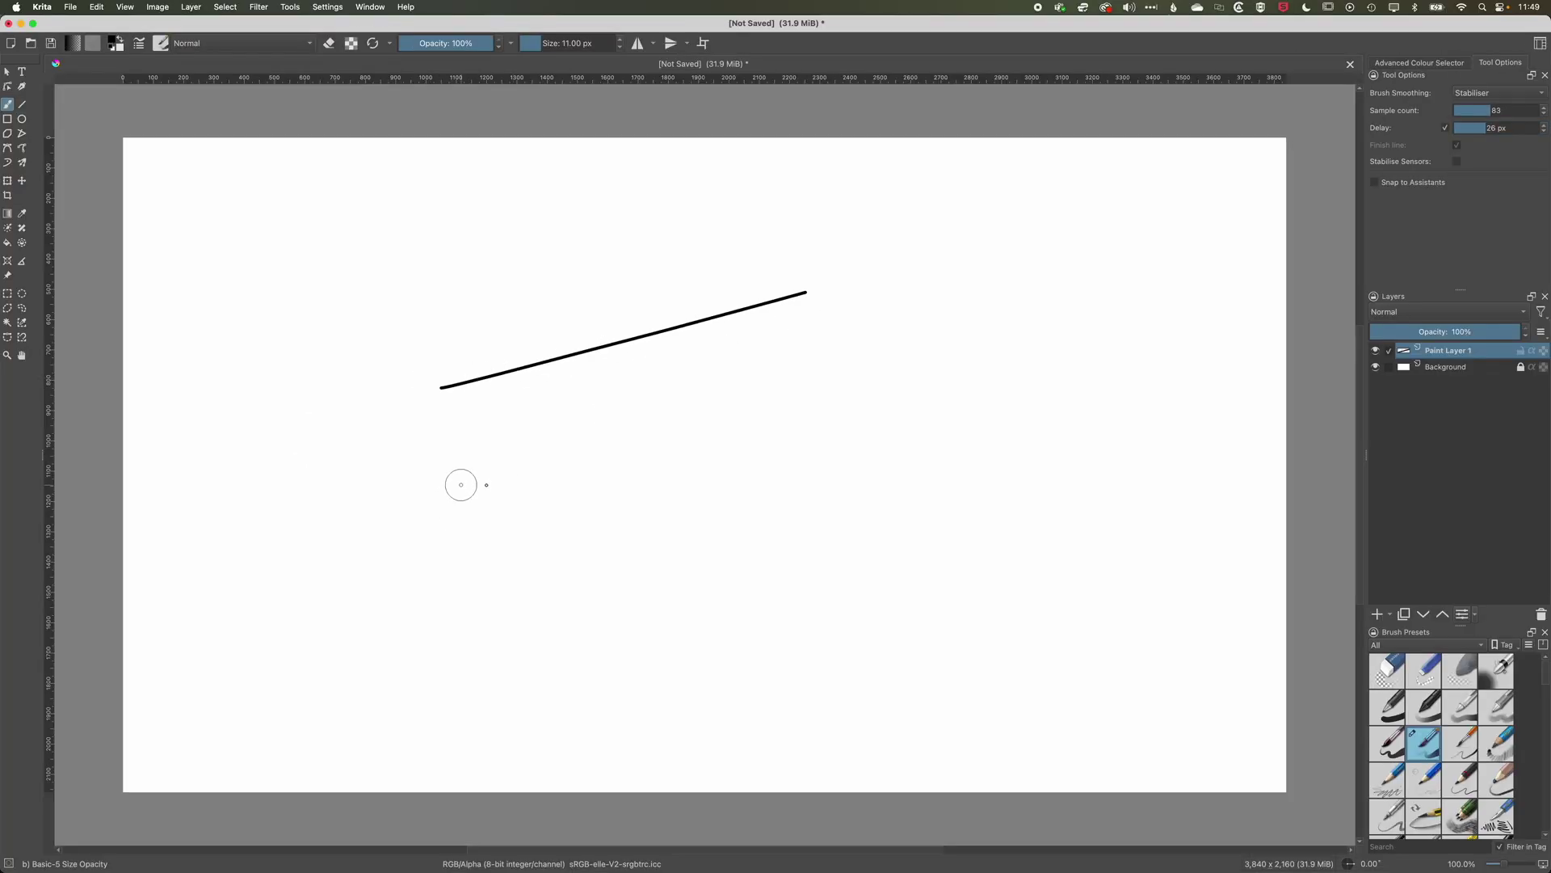
pyautogui.moveTo(461, 483); pyautogui.dragTo(806, 396)
pyautogui.moveTo(412, 440); pyautogui.dragTo(876, 310)
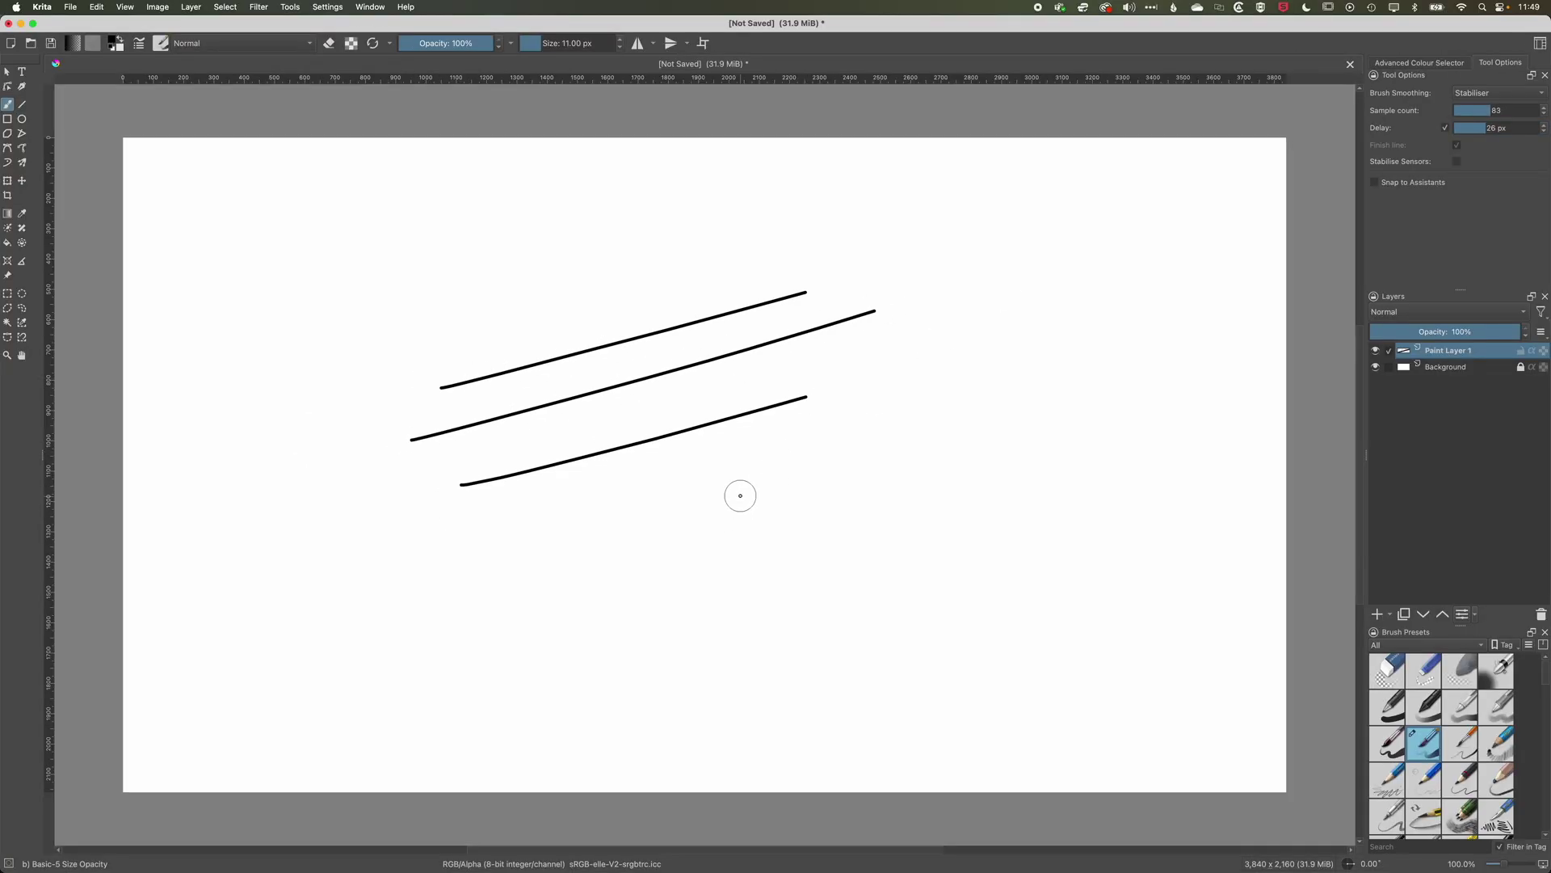
pyautogui.moveTo(740, 495); pyautogui.dragTo(766, 705)
pyautogui.moveTo(773, 484); pyautogui.dragTo(1042, 407)
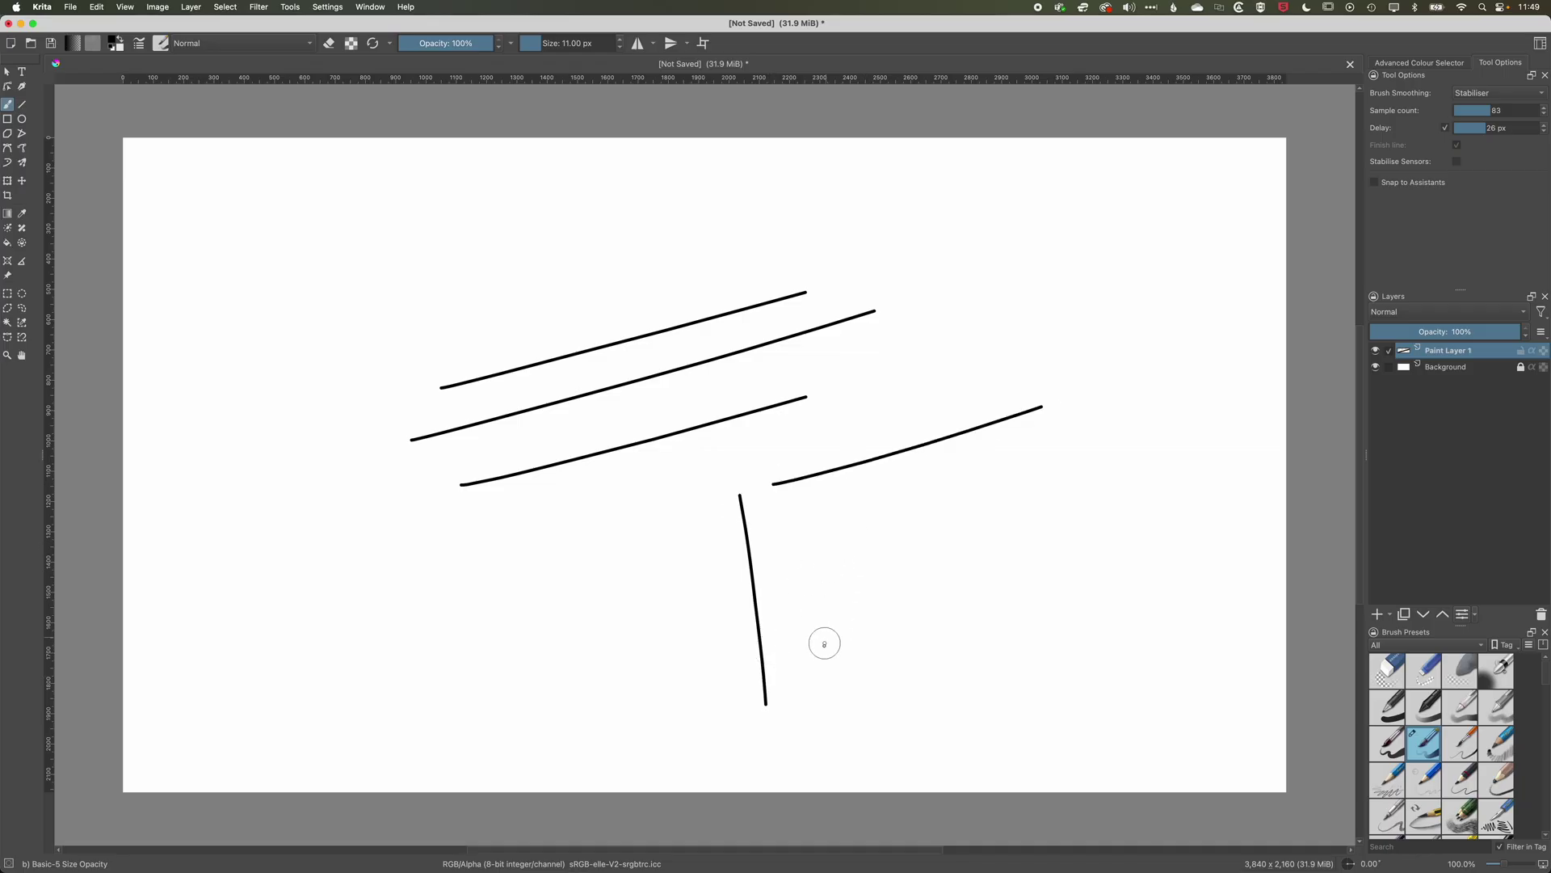
pyautogui.moveTo(1006, 490); pyautogui.dragTo(887, 667)
pyautogui.moveTo(867, 485); pyautogui.dragTo(786, 617)
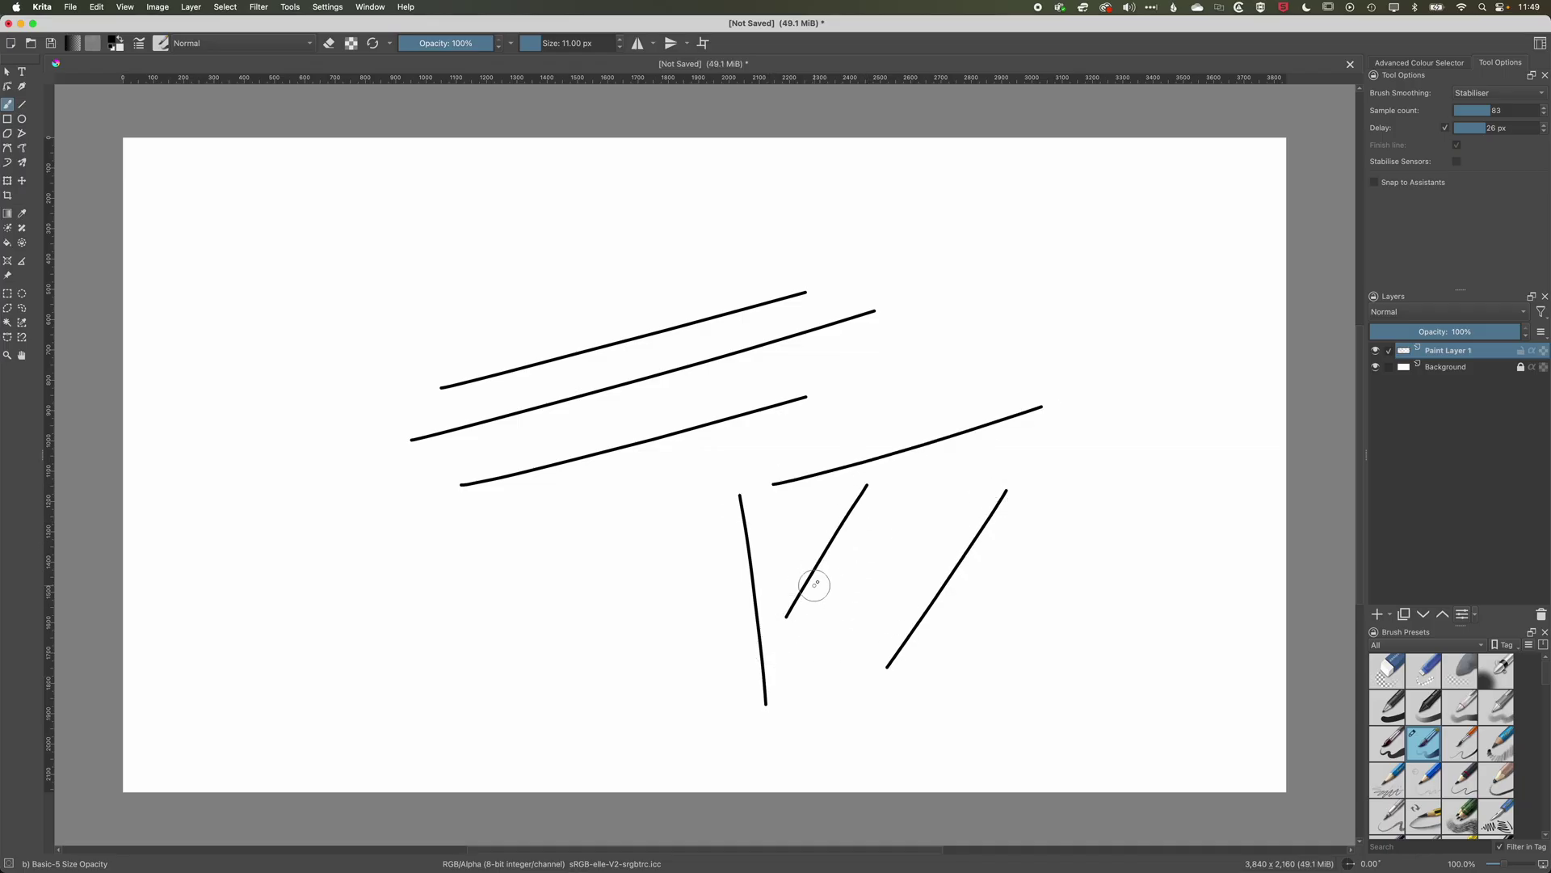
pyautogui.moveTo(848, 550); pyautogui.dragTo(999, 571)
pyautogui.moveTo(994, 362); pyautogui.dragTo(765, 441)
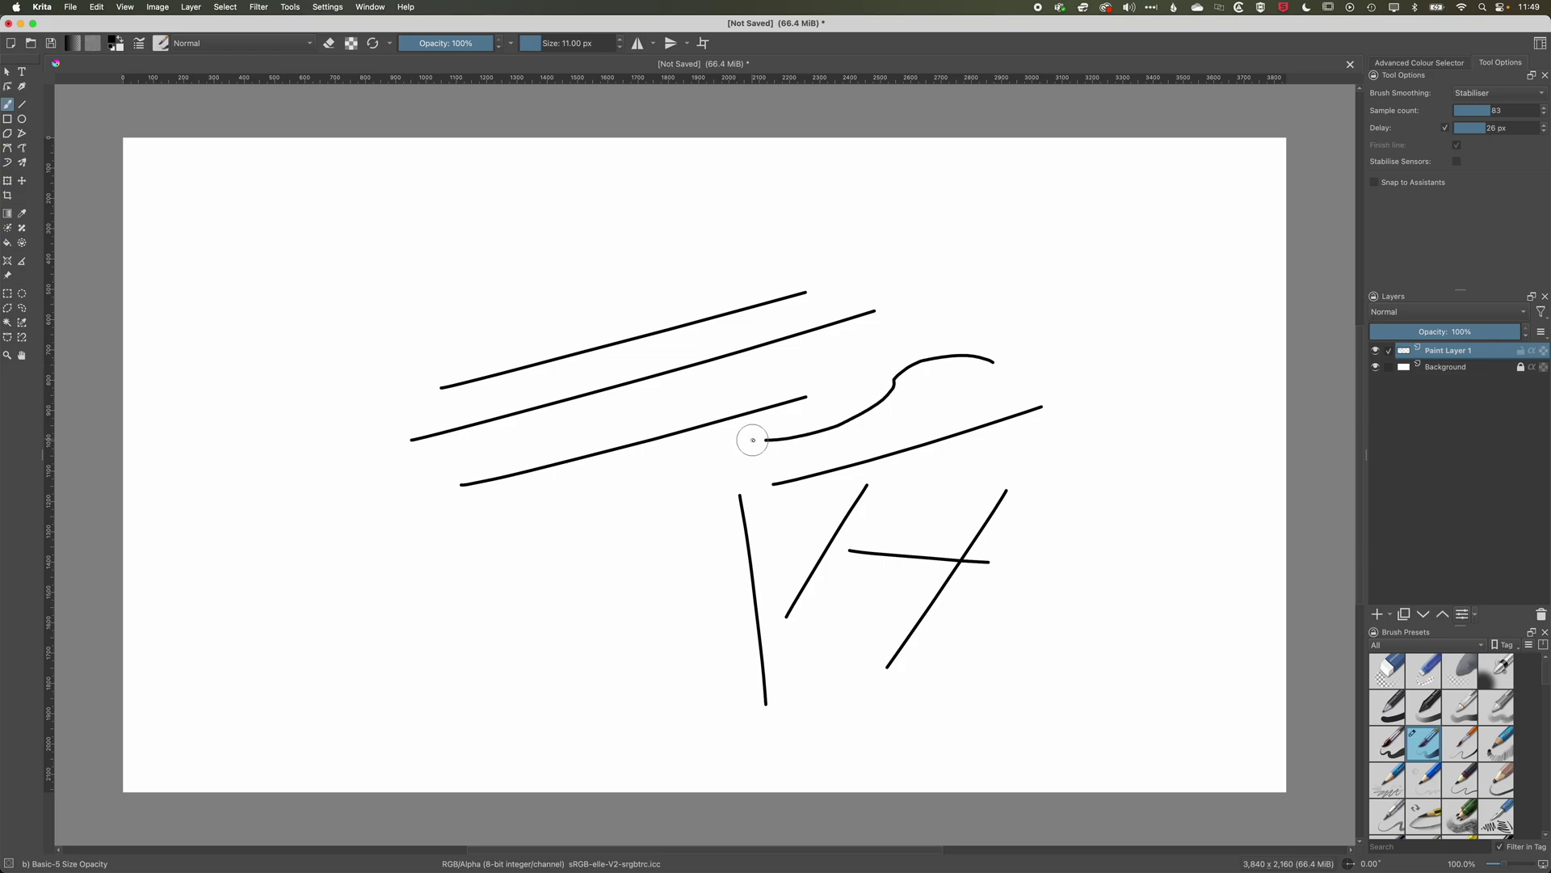
pyautogui.moveTo(1072, 250)
pyautogui.mouseDown()
pyautogui.moveTo(906, 241)
pyautogui.moveTo(714, 399)
pyautogui.mouseUp()
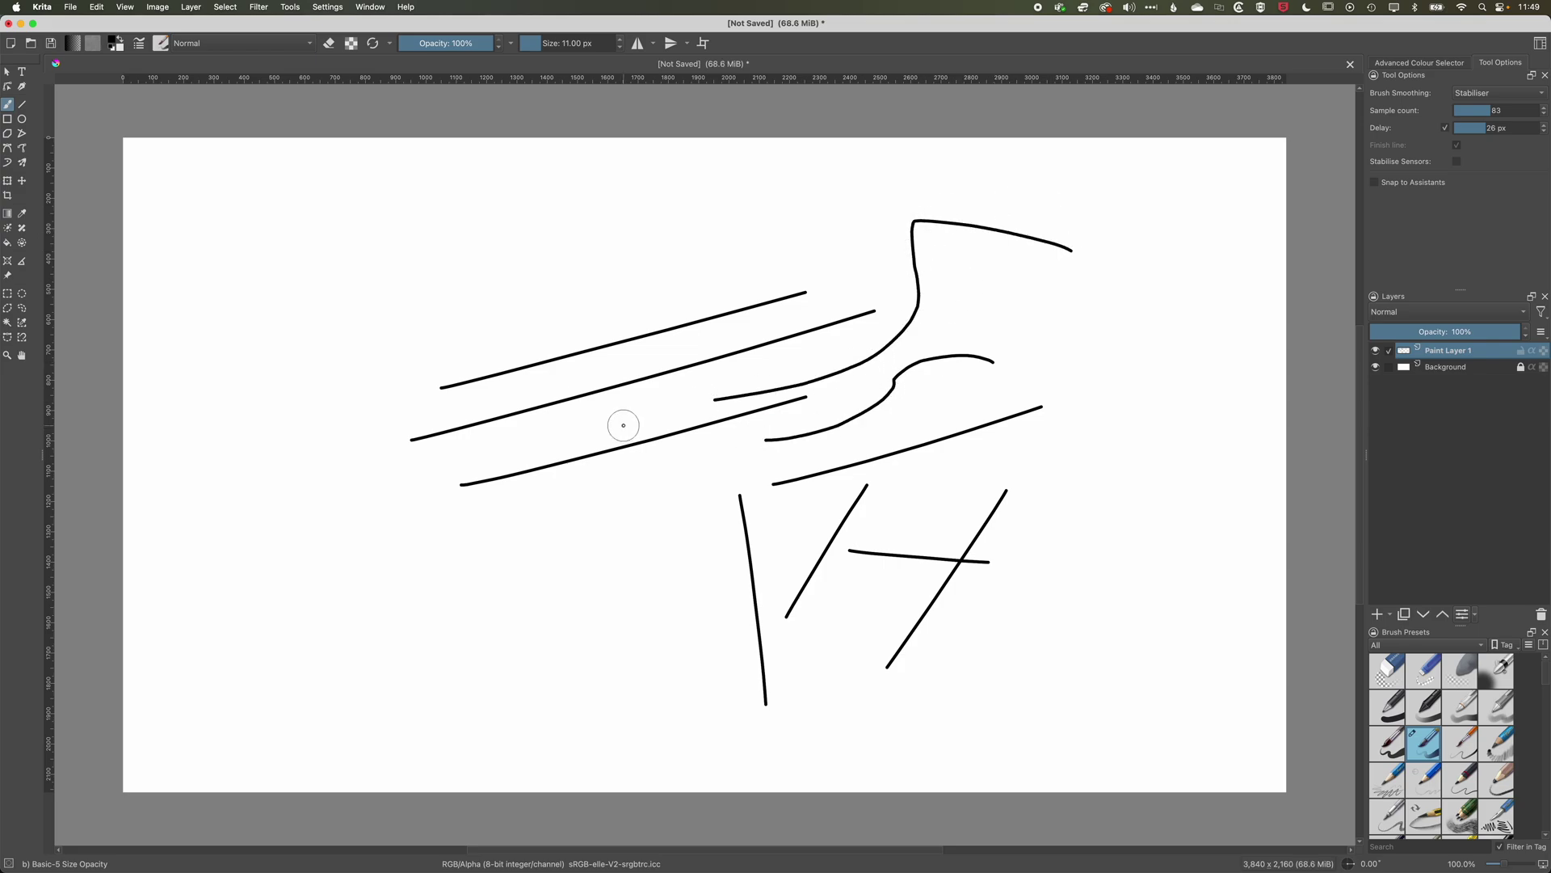
# Step: Sketch a rough four-sided box face with top and side edges, then rotate the canvas
pyautogui.moveTo(467, 551)
pyautogui.mouseDown()
pyautogui.moveTo(547, 536)
pyautogui.moveTo(651, 606)
pyautogui.moveTo(506, 694)
pyautogui.moveTo(484, 555)
pyautogui.mouseUp()
pyautogui.moveTo(548, 502)
pyautogui.mouseDown()
pyautogui.moveTo(703, 463)
pyautogui.moveTo(728, 502)
pyautogui.moveTo(684, 551)
pyautogui.mouseUp()
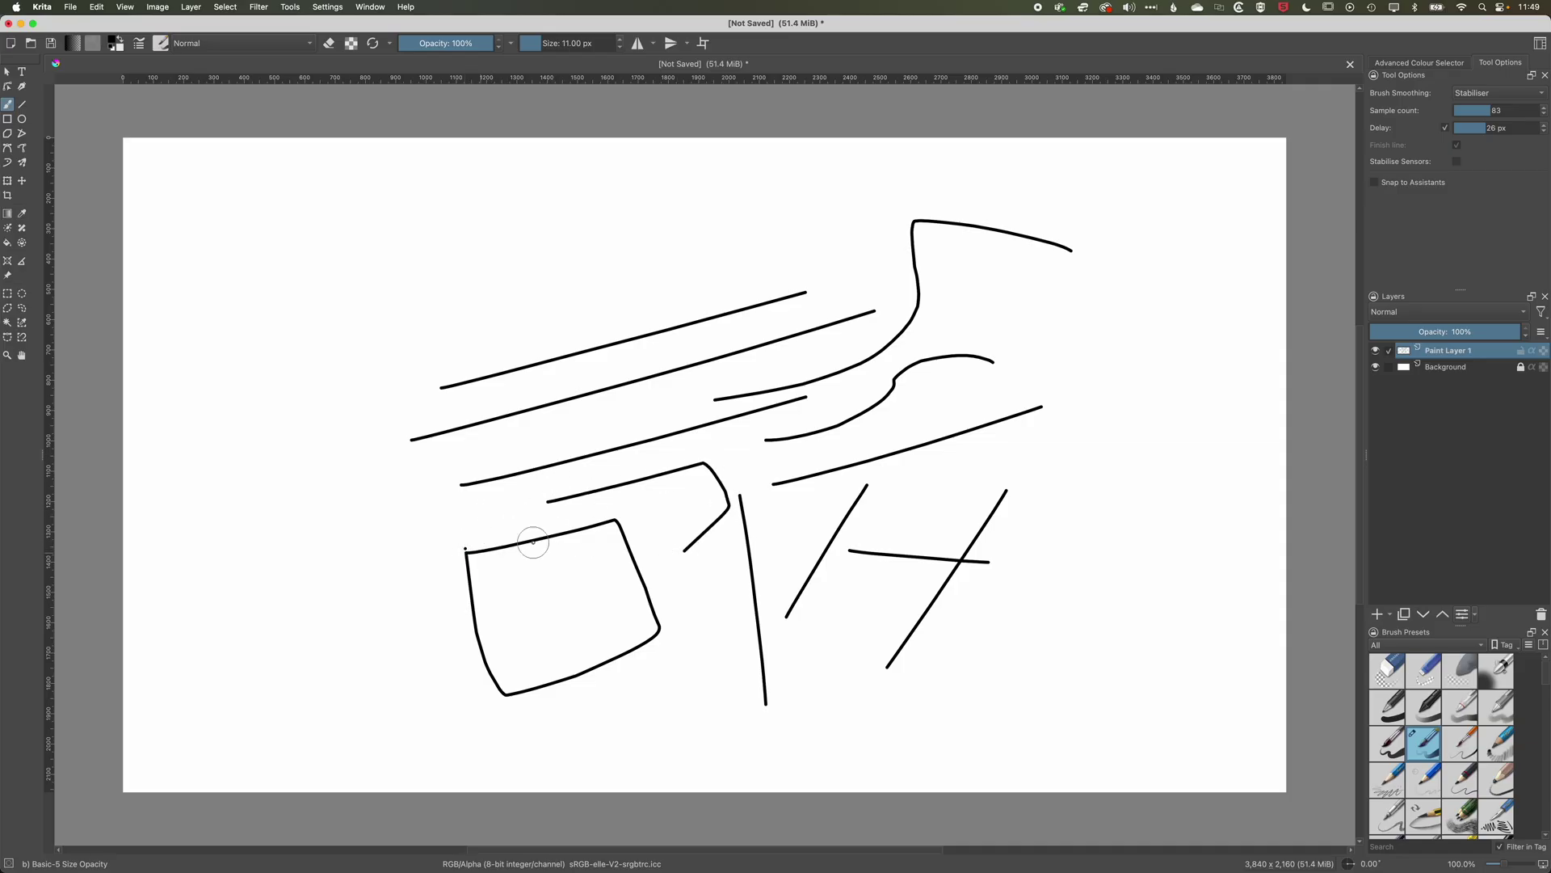
pyautogui.moveTo(480, 547); pyautogui.dragTo(582, 481)
pyautogui.moveTo(728, 507); pyautogui.dragTo(656, 635)
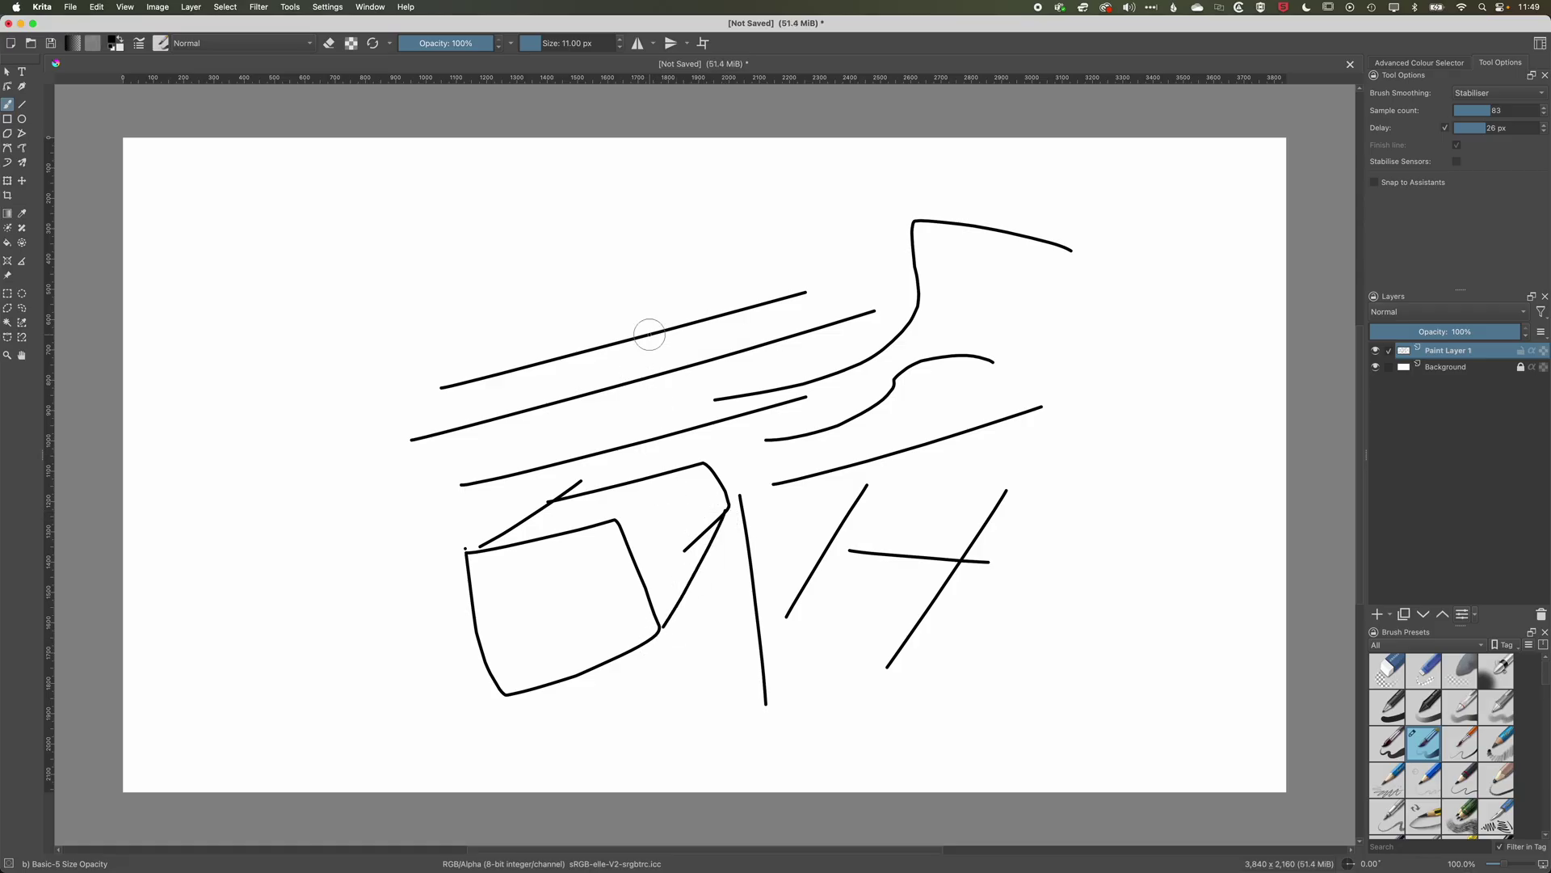
pyautogui.moveTo(649, 334)
pyautogui.mouseDown()
pyautogui.moveTo(668, 253)
pyautogui.moveTo(779, 316)
pyautogui.moveTo(846, 418)
pyautogui.moveTo(631, 222)
pyautogui.moveTo(477, 287)
pyautogui.moveTo(845, 332)
pyautogui.moveTo(570, 267)
pyautogui.moveTo(692, 288)
pyautogui.moveTo(641, 360)
pyautogui.mouseUp()
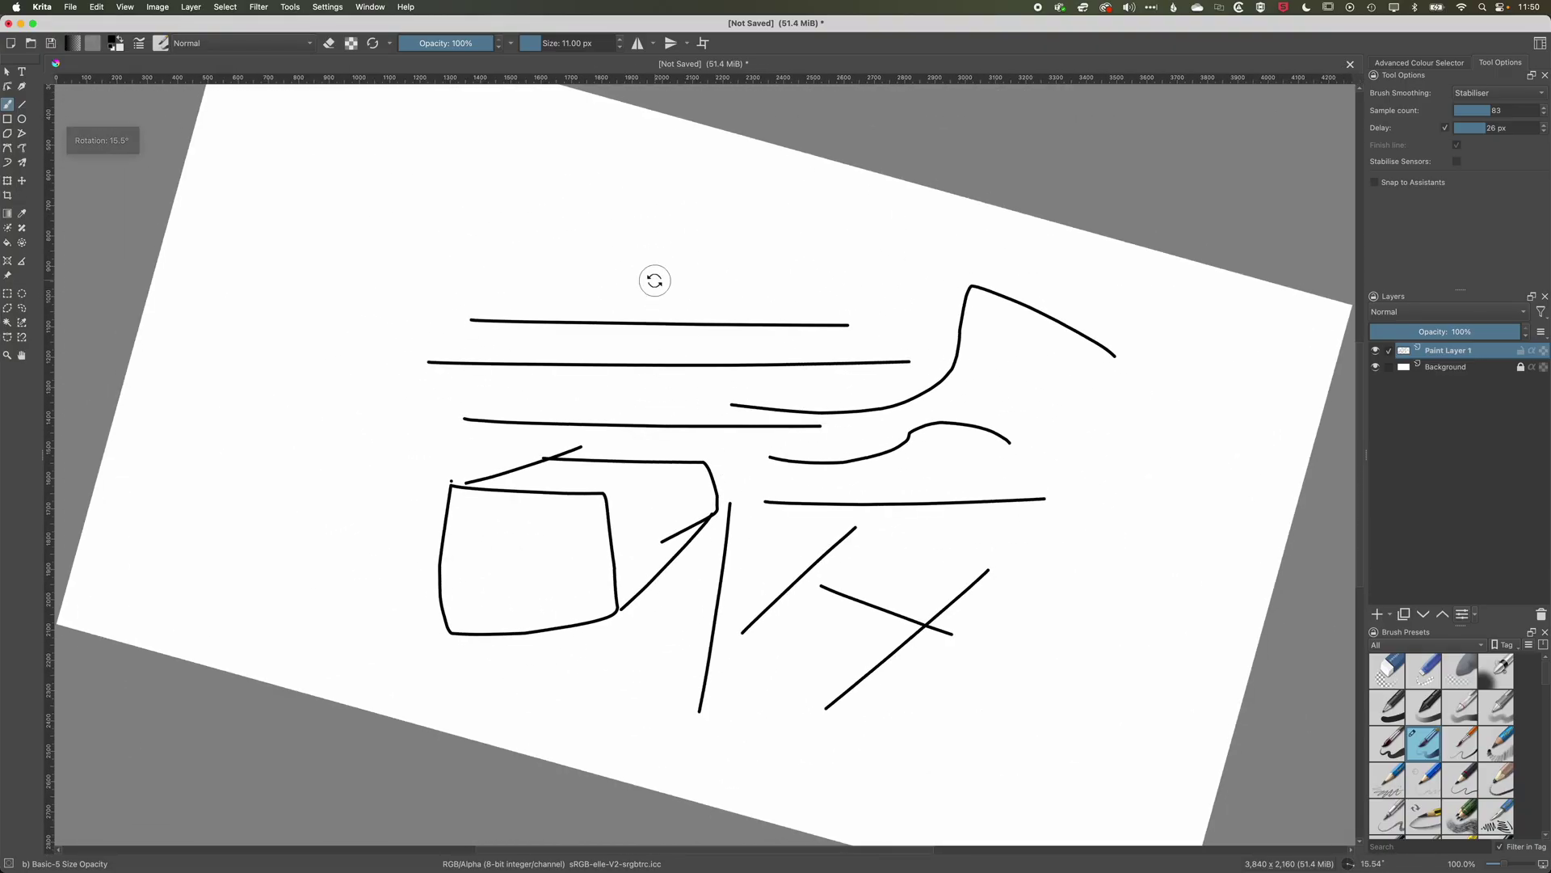
# Step: Add a long stroke and two arching curves, then select all and delete everything
pyautogui.moveTo(654, 277); pyautogui.dragTo(796, 346)
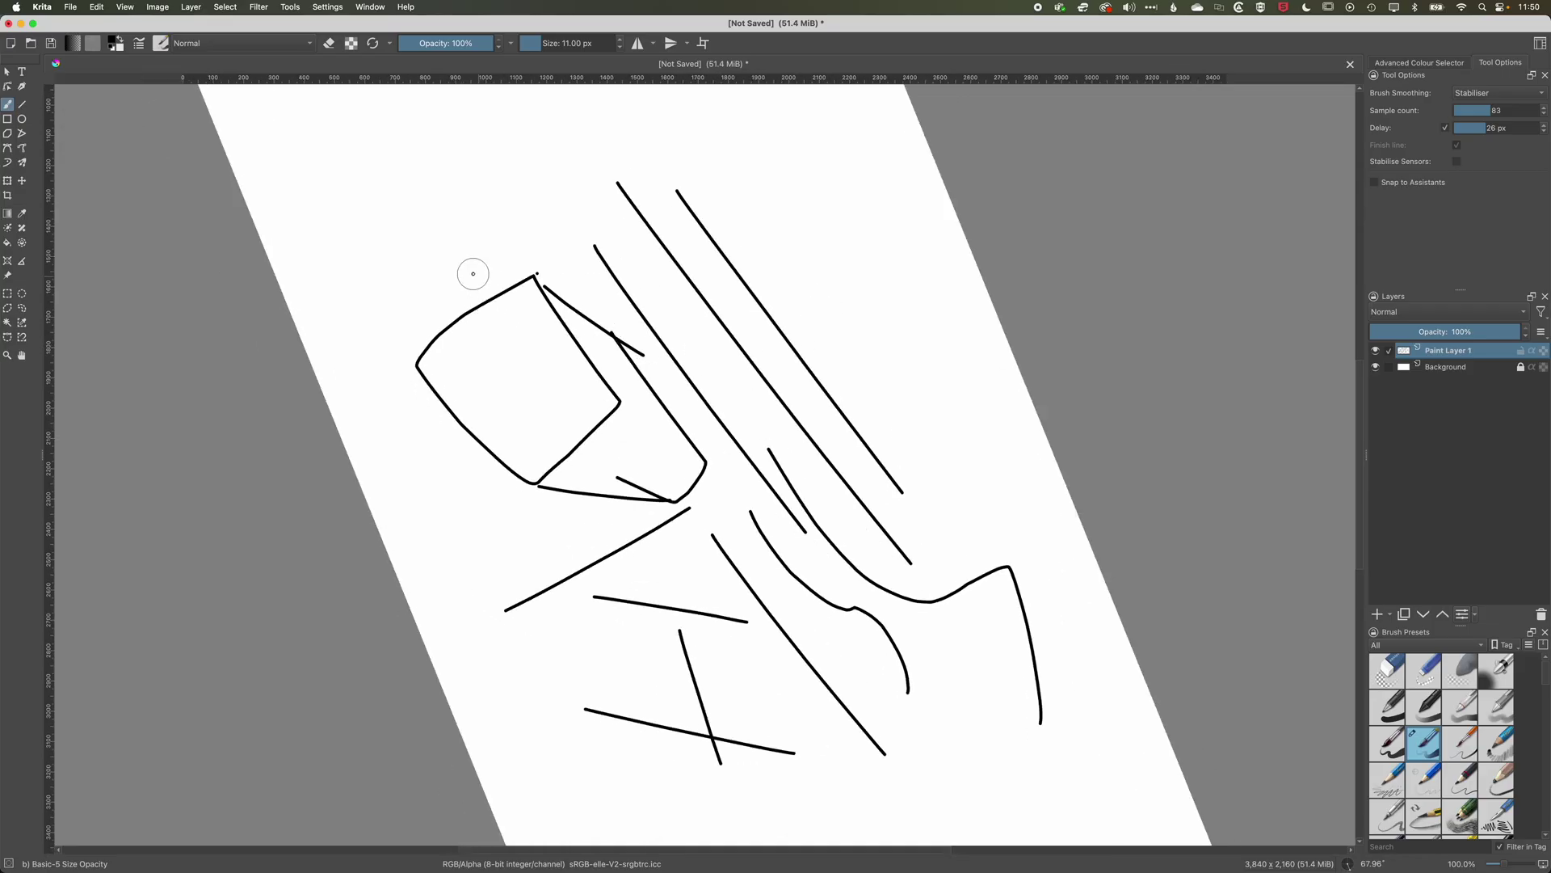
pyautogui.moveTo(474, 273); pyautogui.dragTo(788, 216)
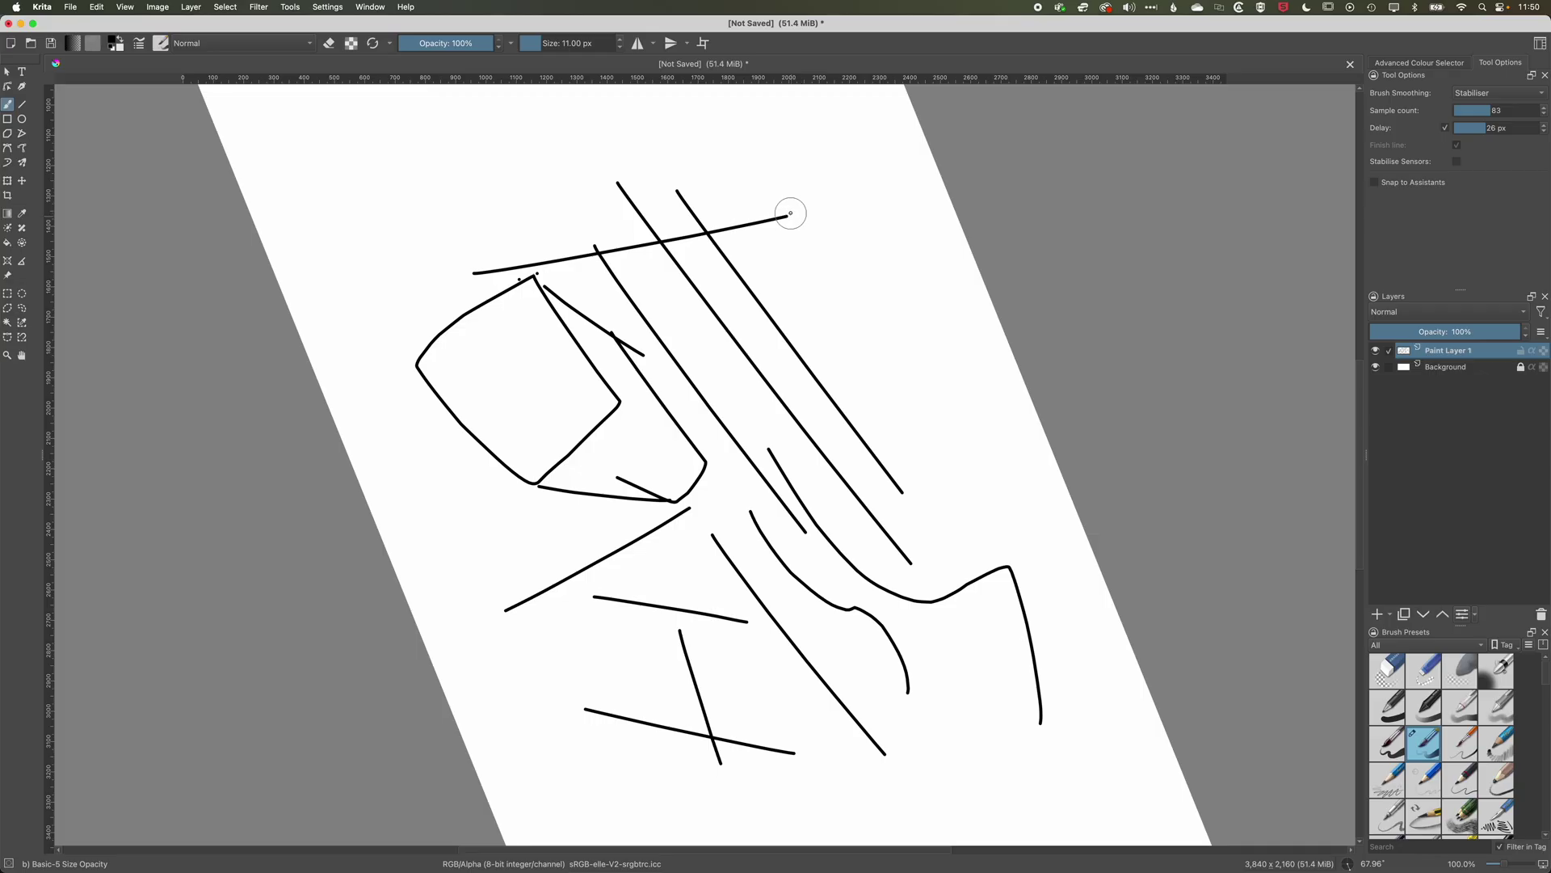
pyautogui.moveTo(538, 372)
pyautogui.mouseDown()
pyautogui.moveTo(620, 352)
pyautogui.moveTo(759, 443)
pyautogui.mouseUp()
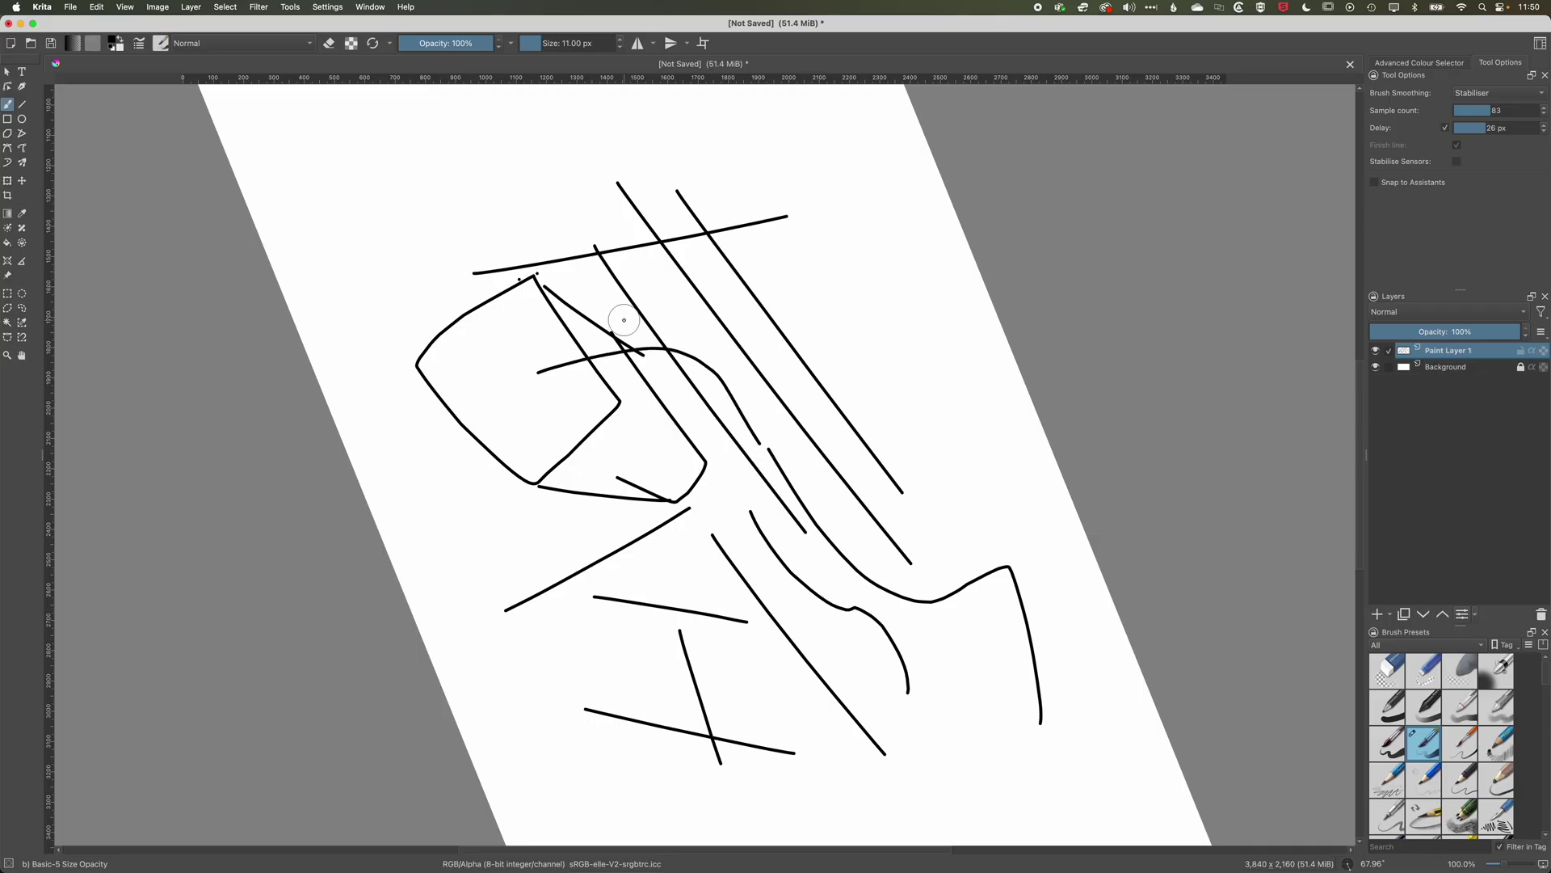
pyautogui.moveTo(623, 320); pyautogui.dragTo(779, 355)
pyautogui.hotkey('ctrl', 'a')
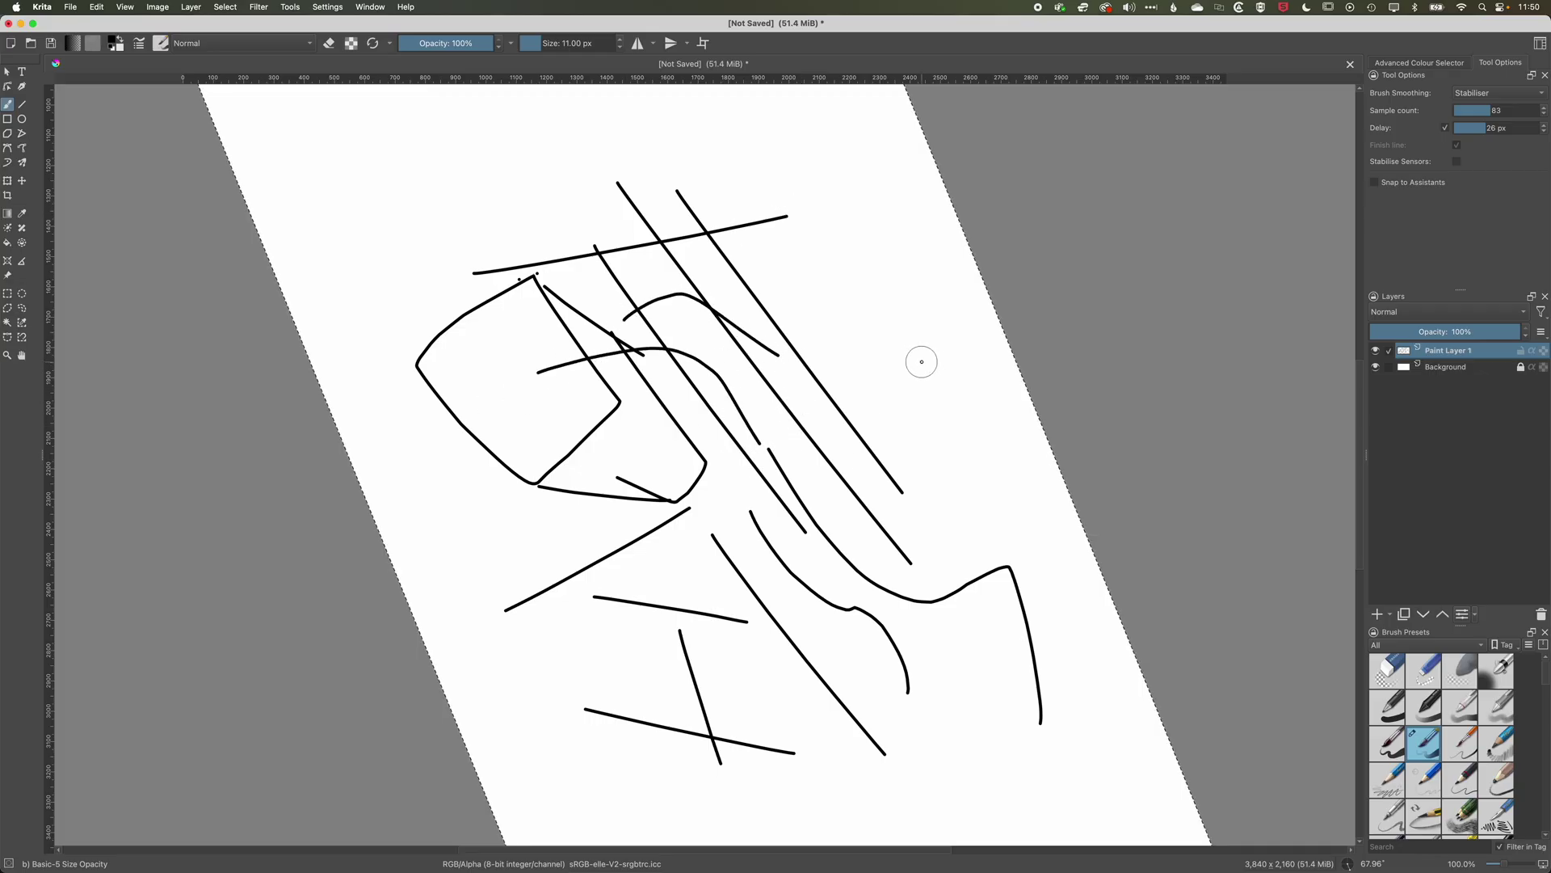
pyautogui.press('Delete')
# Step: Deselect and draw the box's top face edges, rotating the canvas between strokes
pyautogui.hotkey('ctrl', 'shift', 'a')
pyautogui.moveTo(519, 328); pyautogui.dragTo(697, 282)
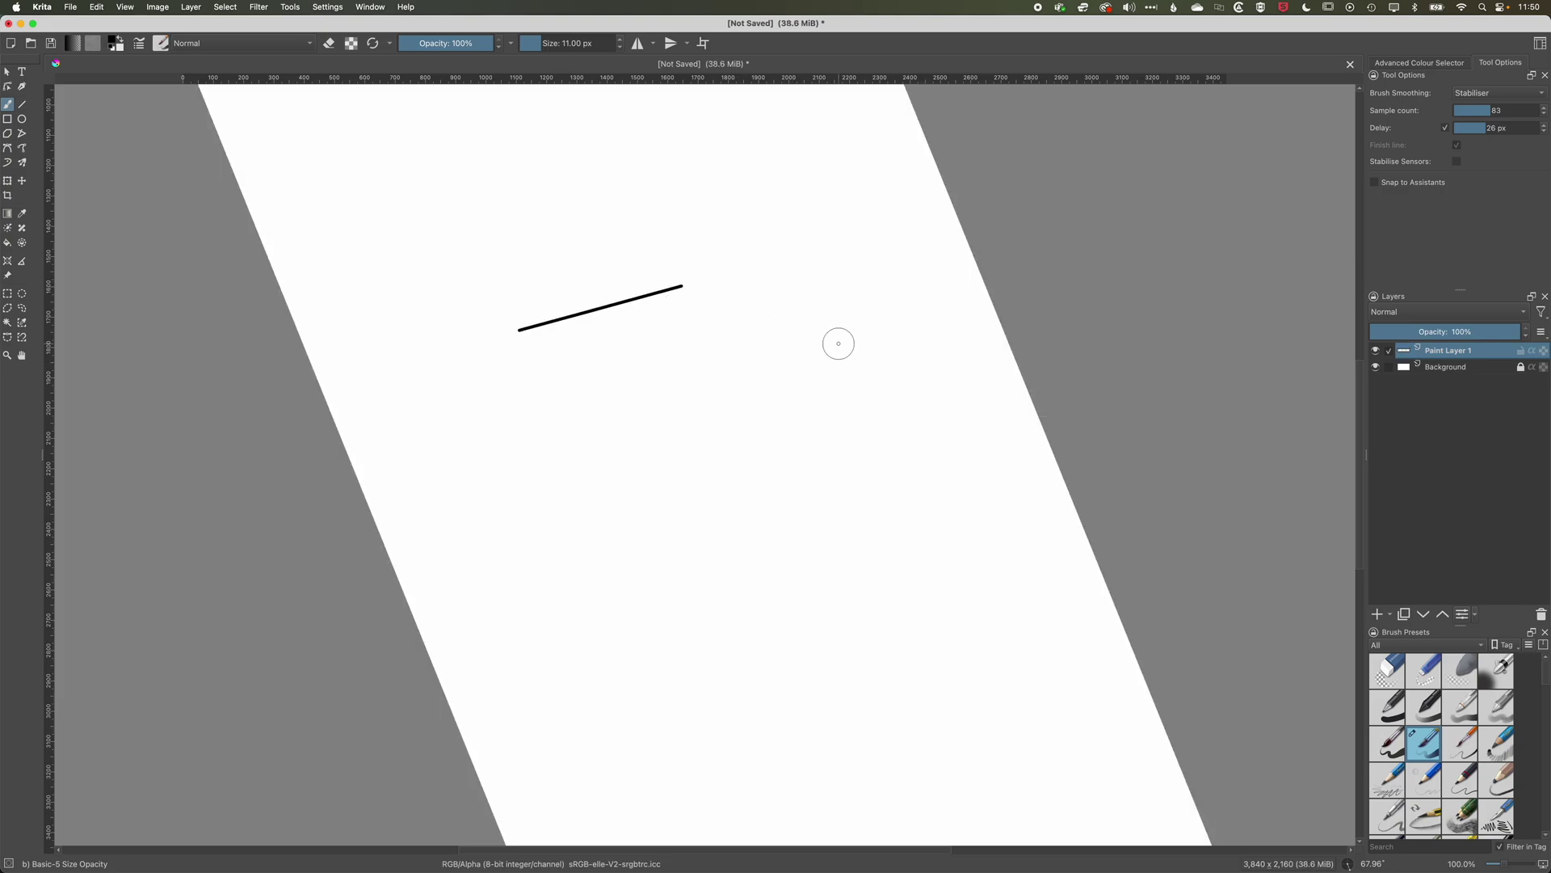
pyautogui.moveTo(848, 342); pyautogui.dragTo(569, 451)
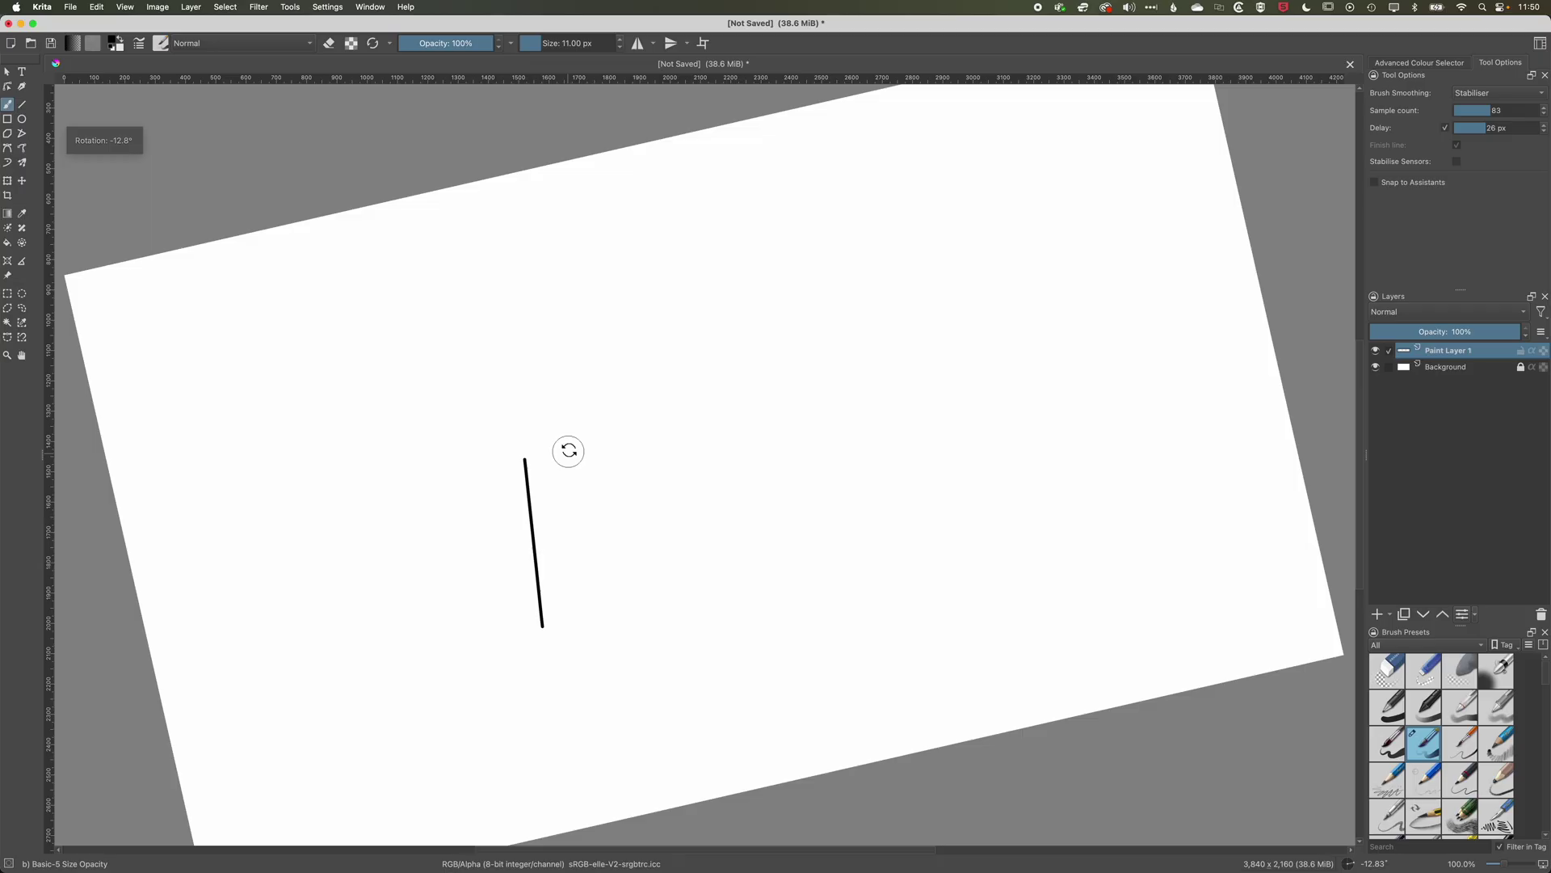
pyautogui.moveTo(768, 391)
pyautogui.mouseDown()
pyautogui.moveTo(816, 452)
pyautogui.moveTo(804, 440)
pyautogui.mouseUp()
pyautogui.moveTo(575, 339)
pyautogui.mouseDown()
pyautogui.moveTo(808, 294)
pyautogui.moveTo(793, 300)
pyautogui.mouseUp()
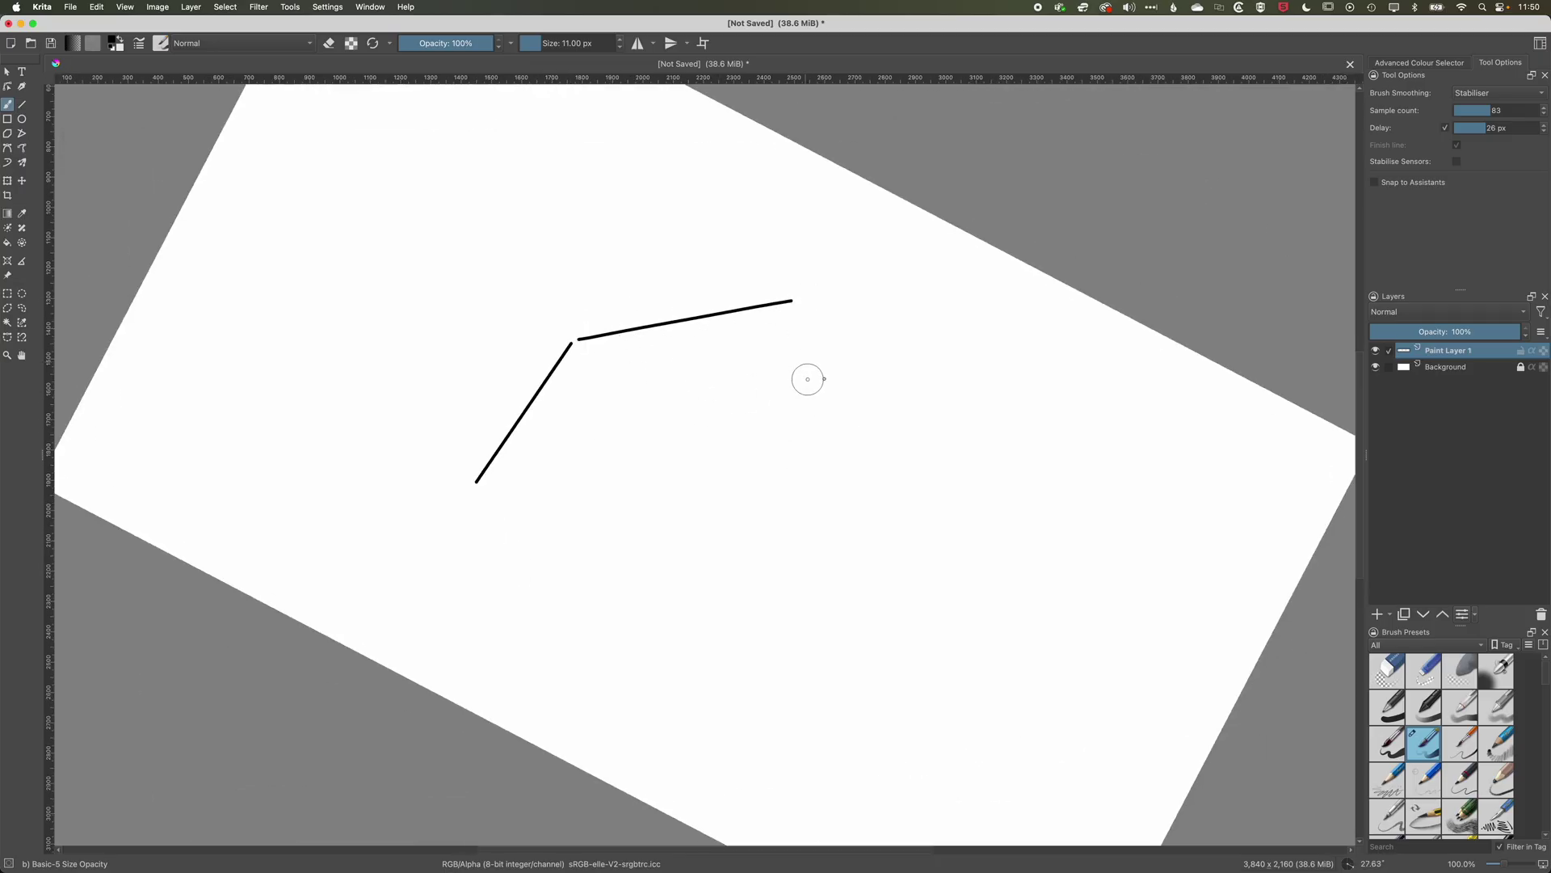
pyautogui.moveTo(928, 402); pyautogui.dragTo(810, 328)
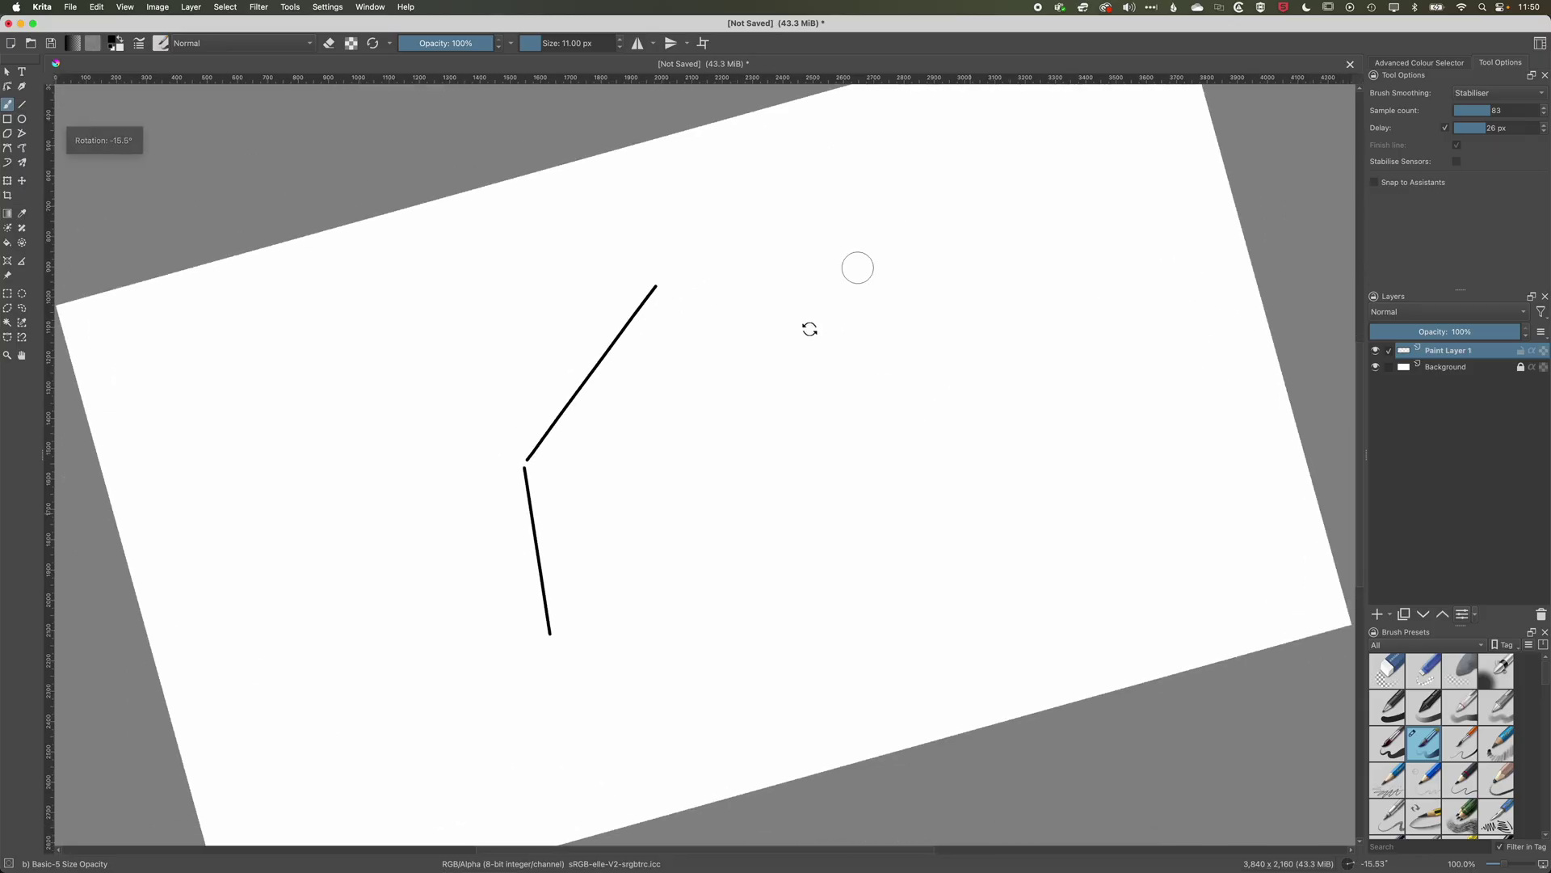
pyautogui.moveTo(659, 284); pyautogui.dragTo(888, 239)
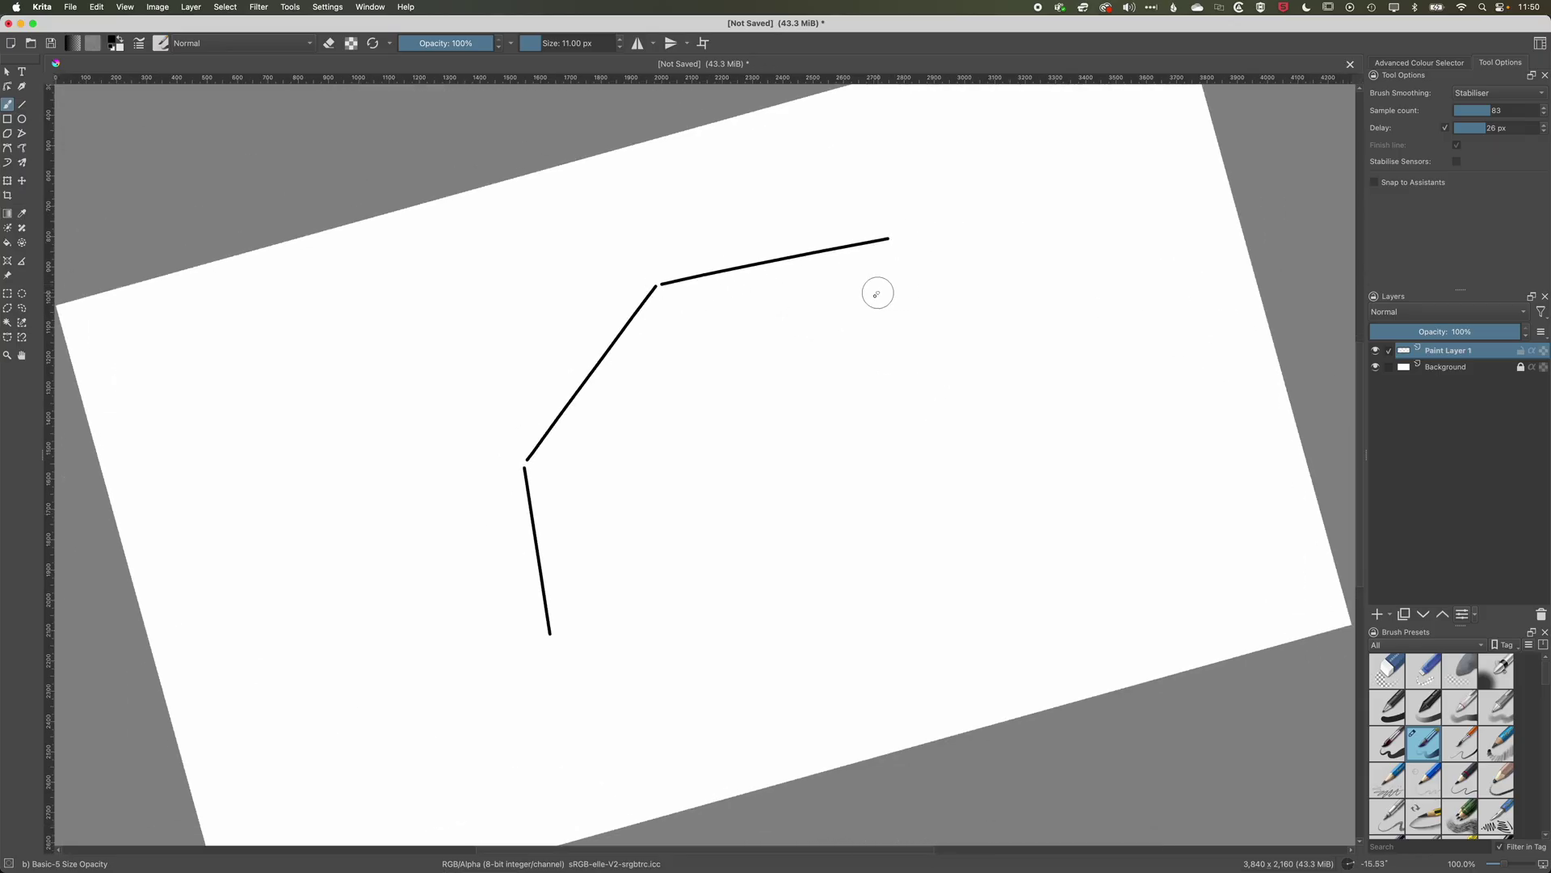
pyautogui.moveTo(530, 458); pyautogui.dragTo(880, 374)
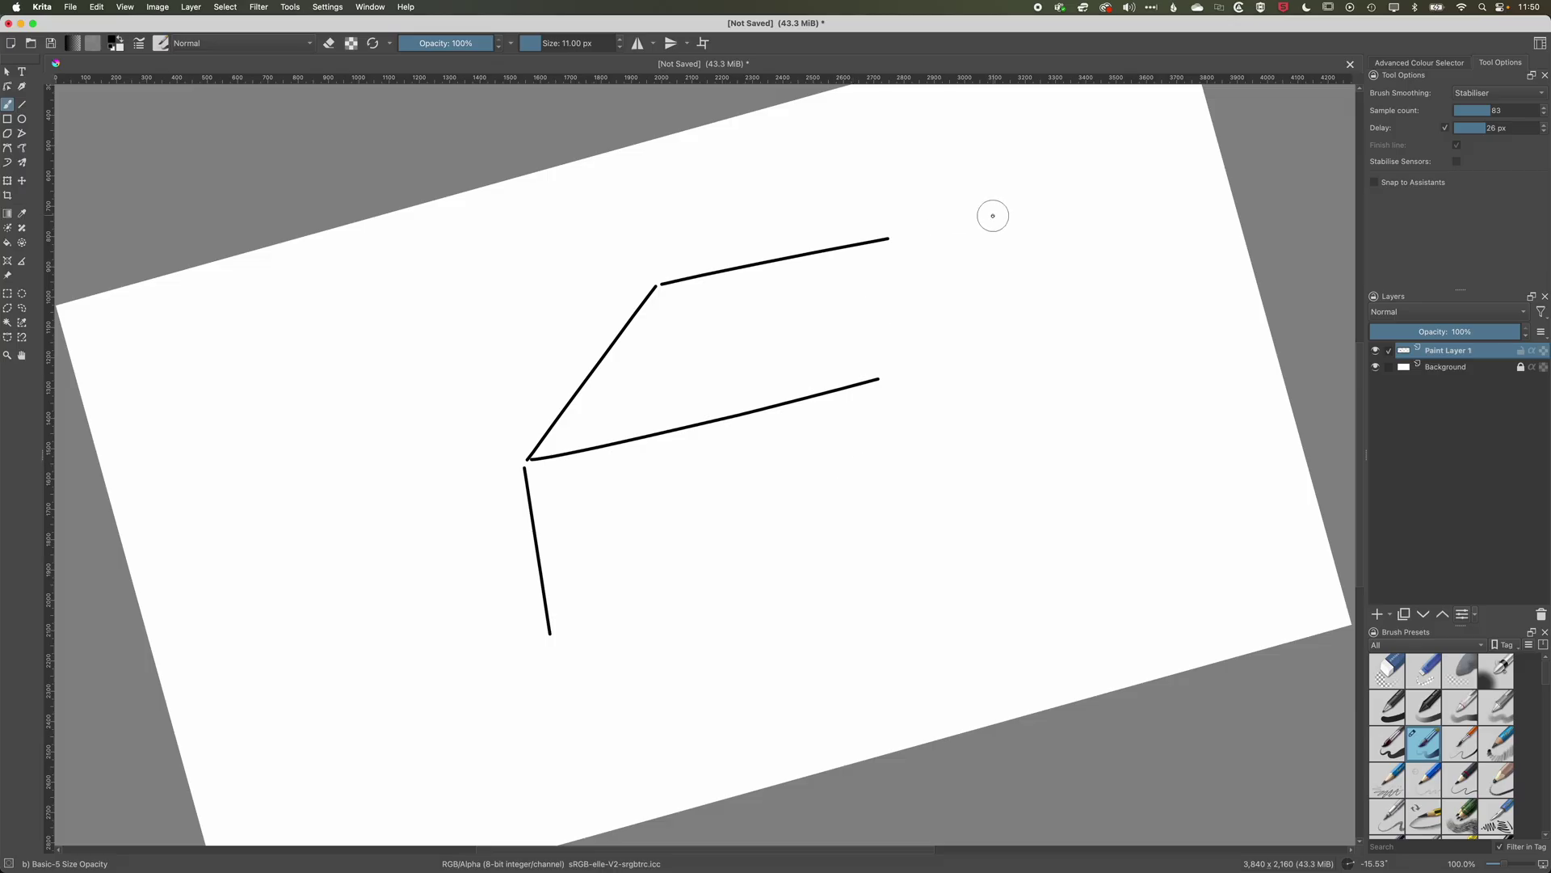
# Step: Draw the box's vertical sides and bottom edge, undoing two misdrawn strokes
pyautogui.moveTo(1002, 242); pyautogui.dragTo(826, 417)
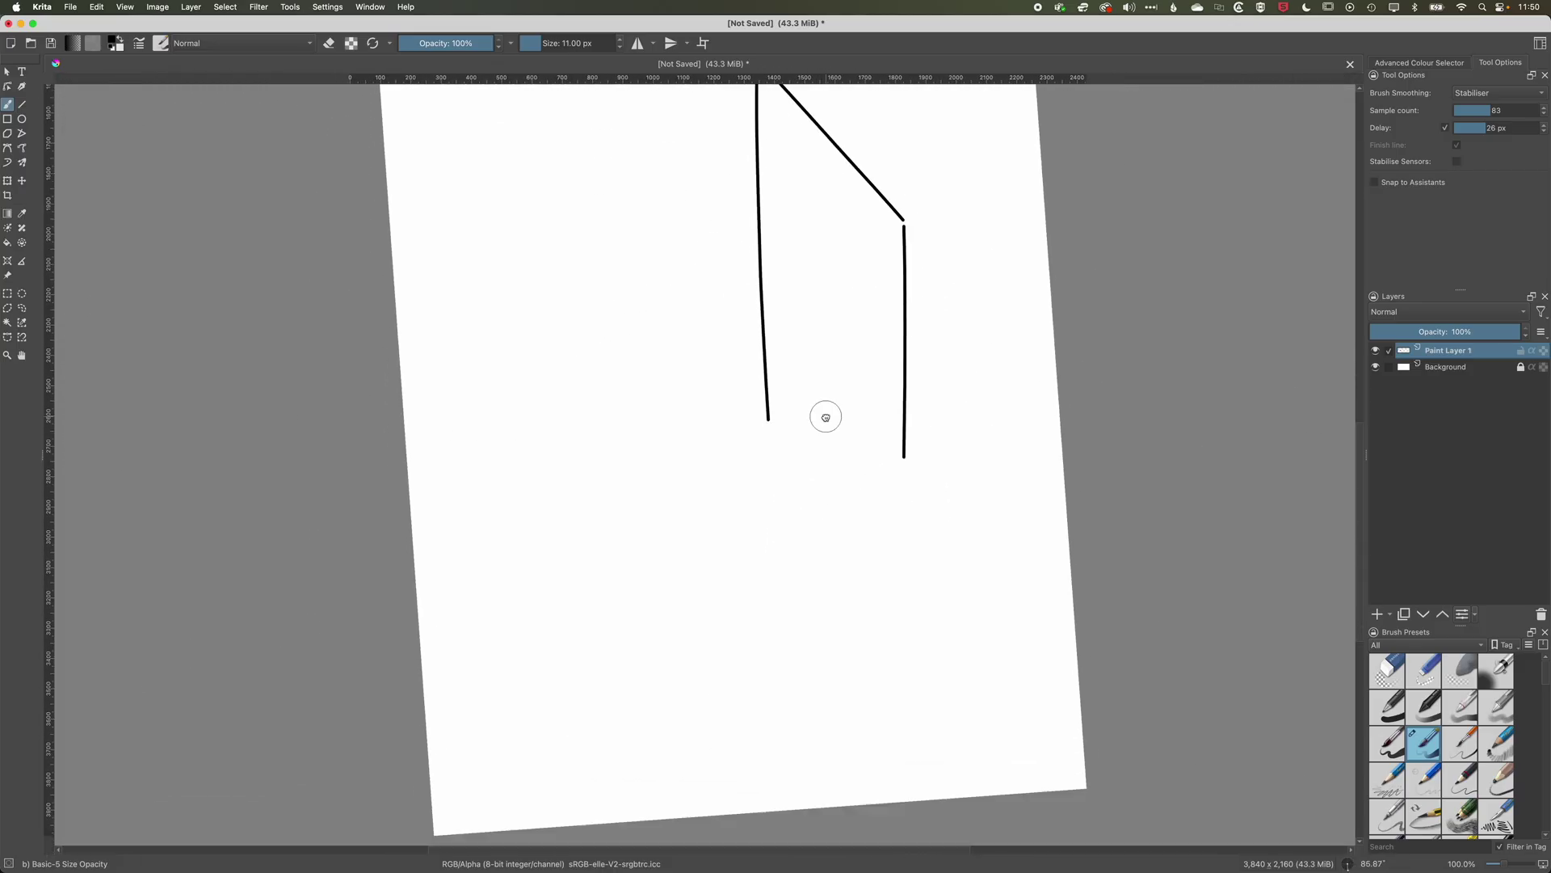
pyautogui.moveTo(852, 488)
pyautogui.mouseDown()
pyautogui.moveTo(904, 419)
pyautogui.moveTo(913, 429)
pyautogui.mouseUp()
pyautogui.hotkey('ctrl', 'z')
pyautogui.moveTo(747, 398); pyautogui.dragTo(893, 380)
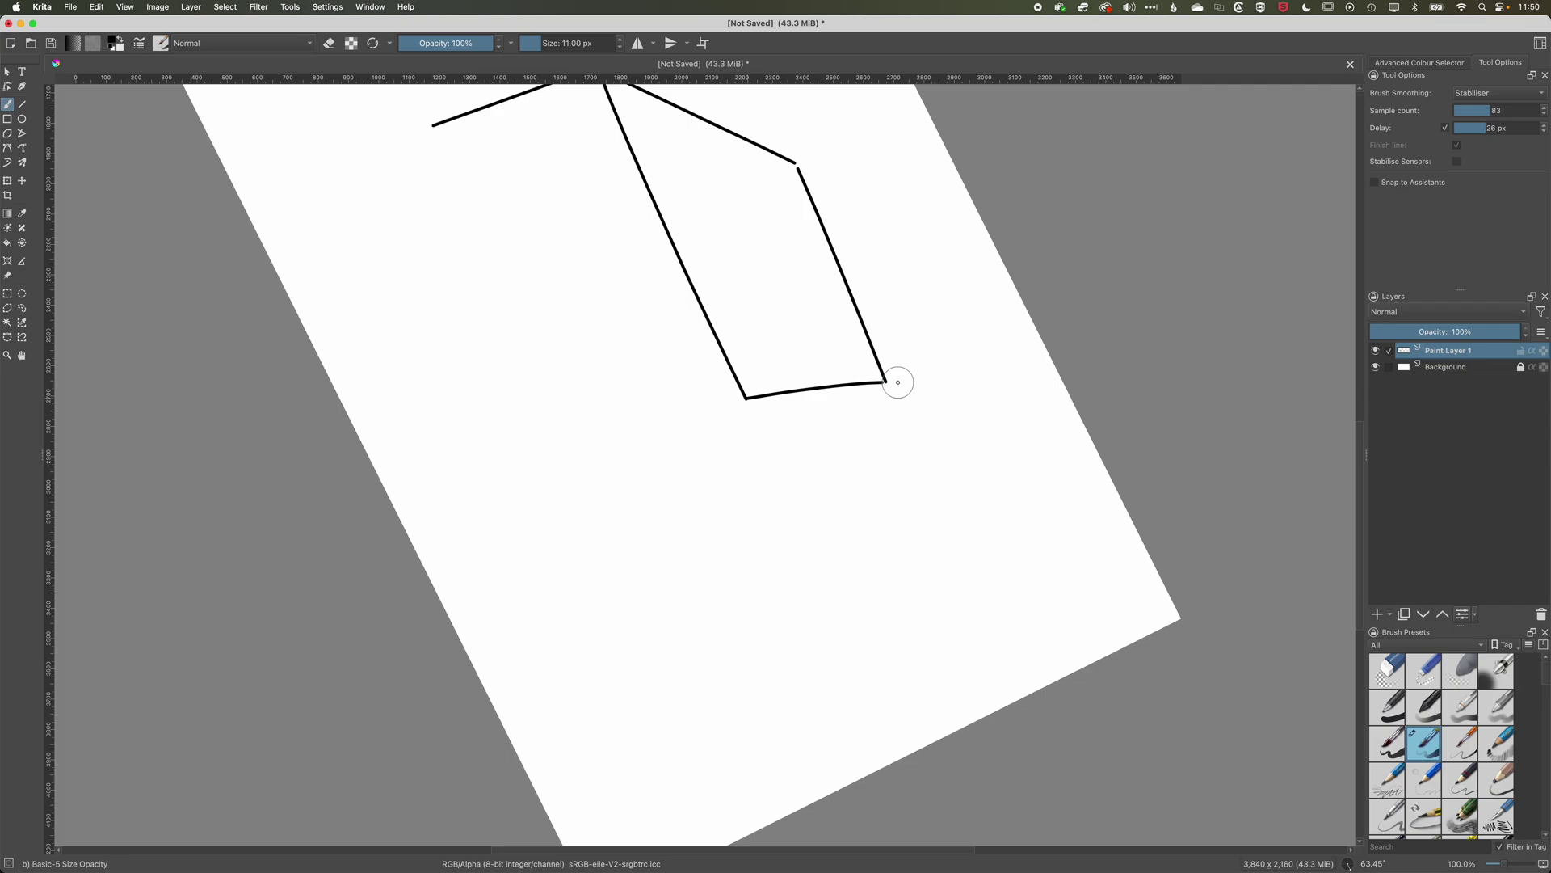
pyautogui.moveTo(569, 484)
pyautogui.mouseDown()
pyautogui.moveTo(726, 393)
pyautogui.moveTo(570, 498)
pyautogui.mouseUp()
pyautogui.hotkey('ctrl', 'z')
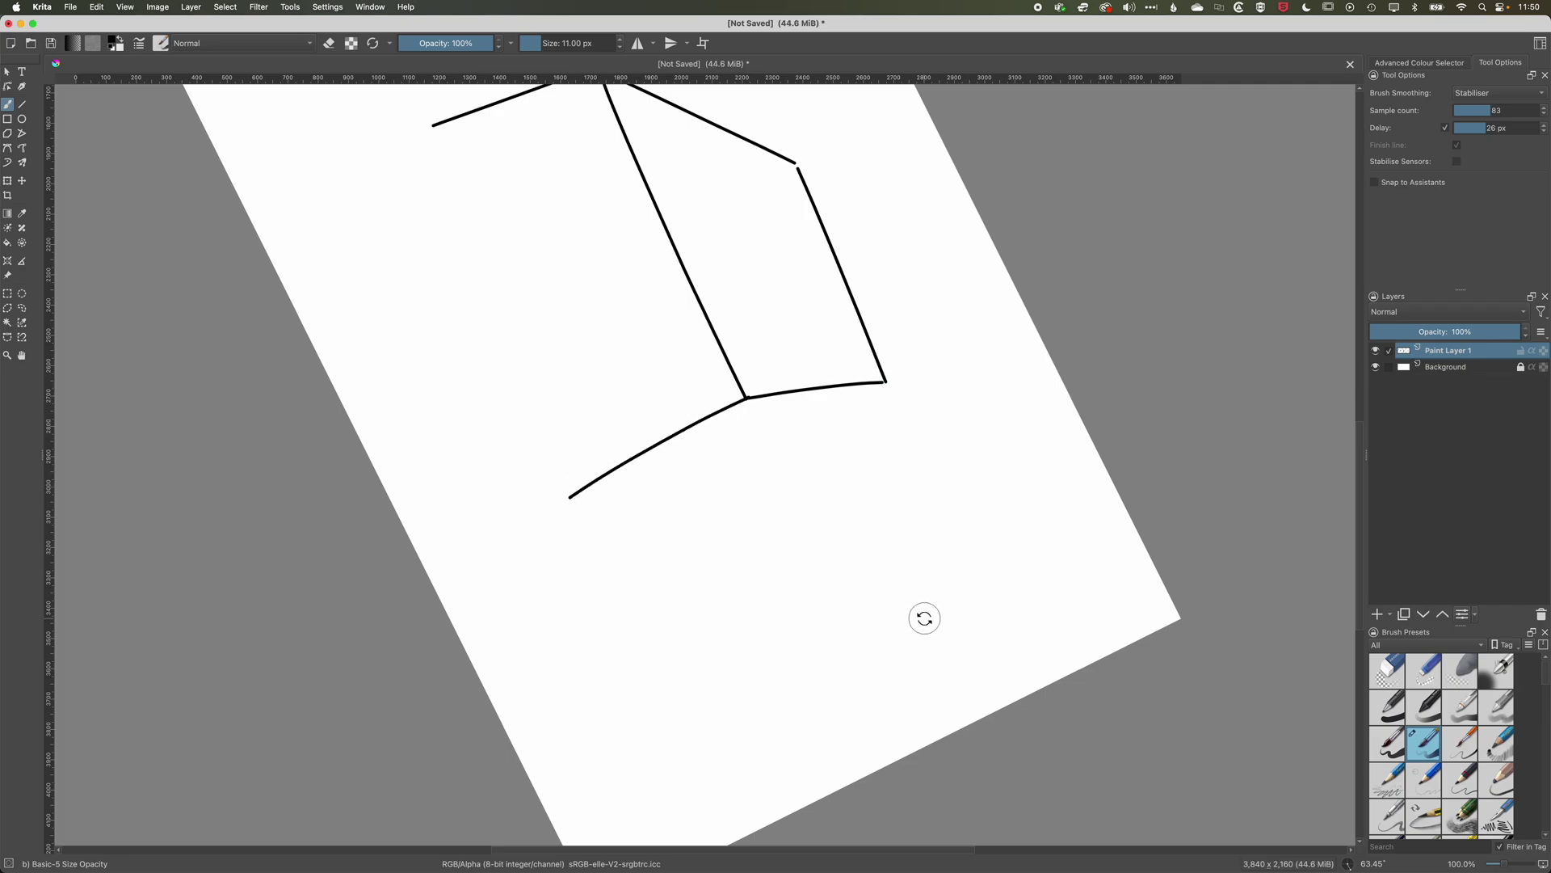
pyautogui.moveTo(925, 618)
pyautogui.mouseDown()
pyautogui.moveTo(928, 328)
pyautogui.moveTo(841, 312)
pyautogui.mouseUp()
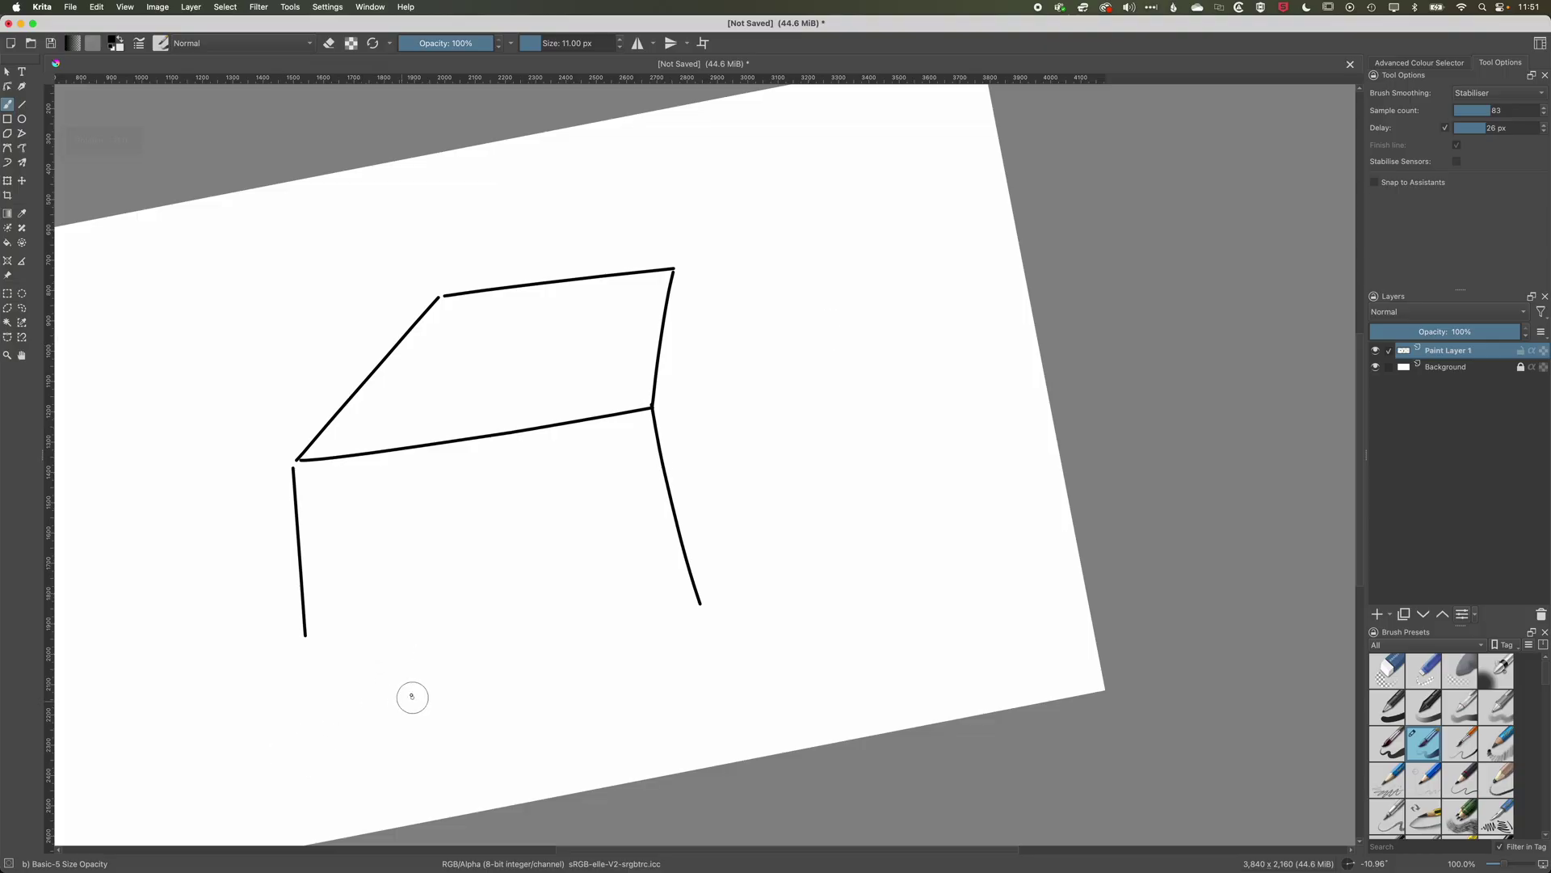
pyautogui.moveTo(405, 647); pyautogui.dragTo(606, 574)
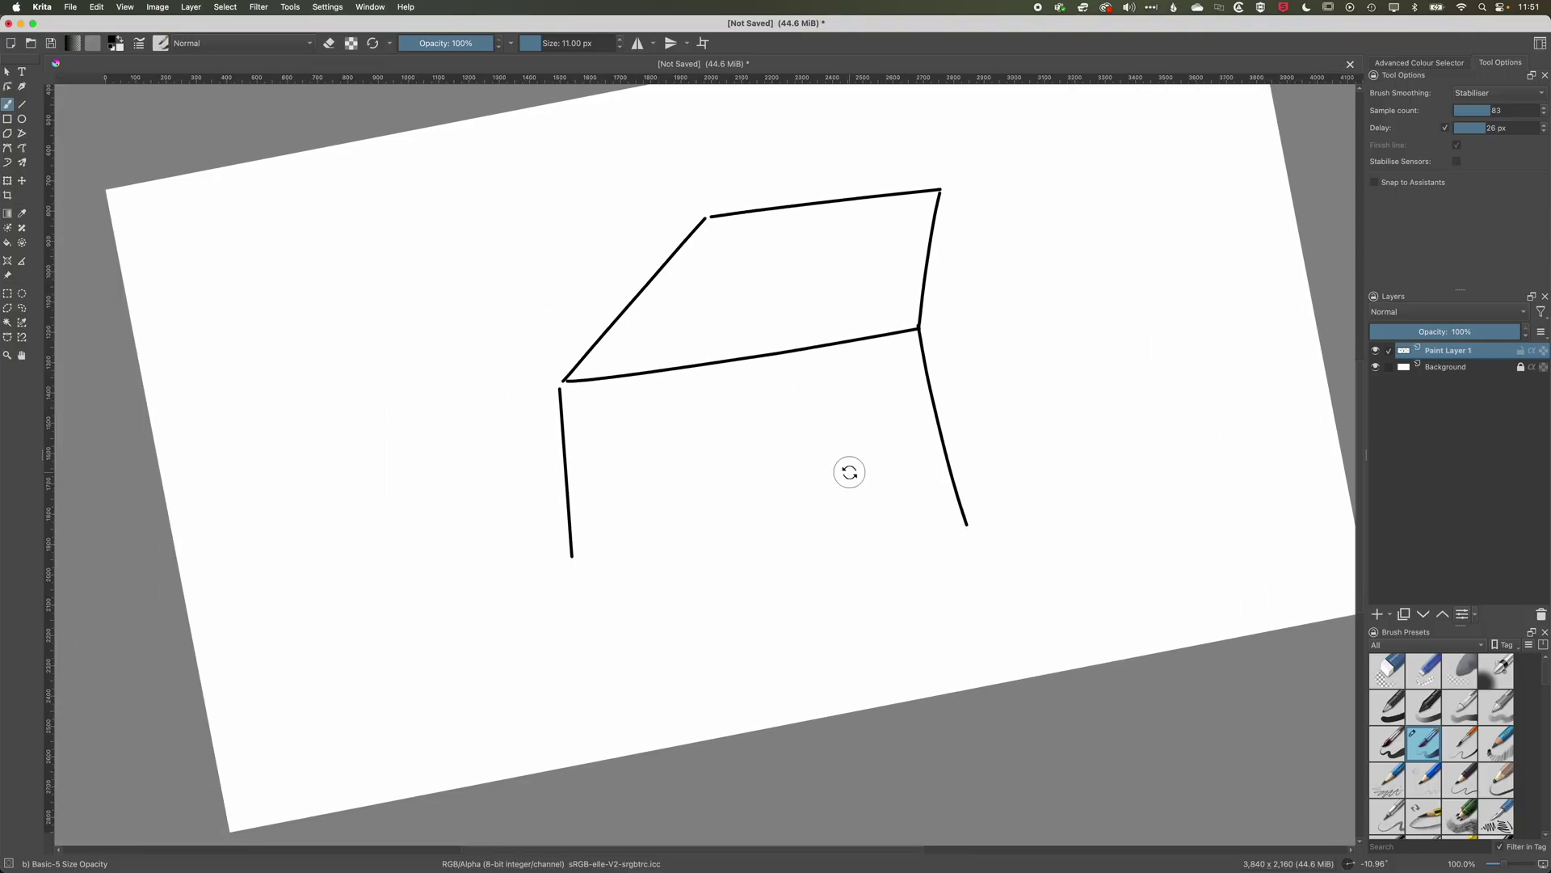
pyautogui.moveTo(848, 467); pyautogui.dragTo(844, 473)
pyautogui.moveTo(572, 562); pyautogui.dragTo(1003, 527)
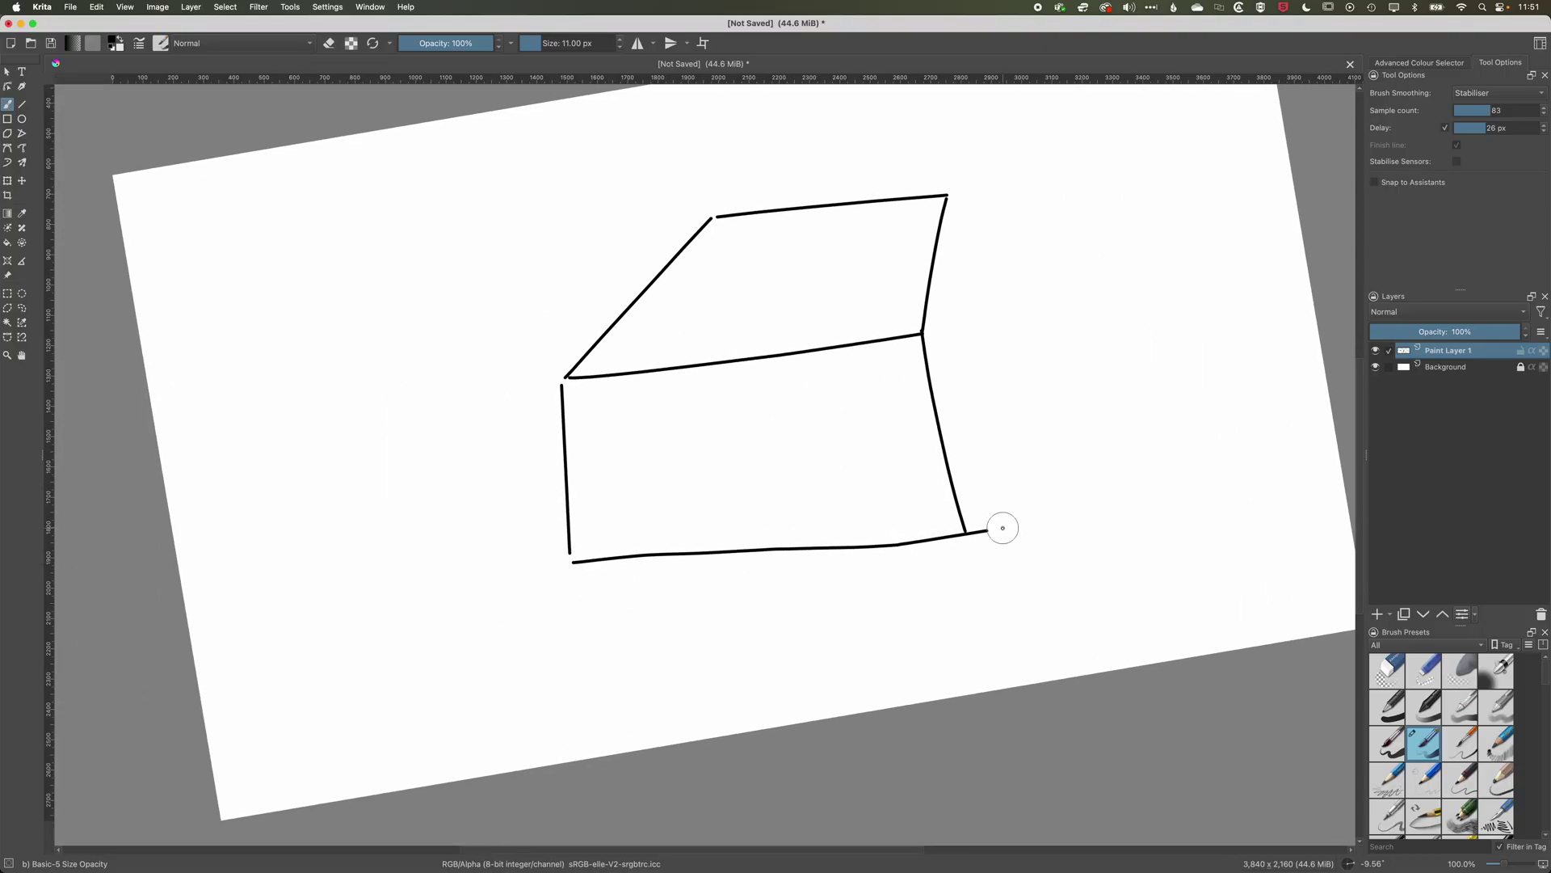
pyautogui.moveTo(1110, 382)
pyautogui.mouseDown()
pyautogui.moveTo(978, 444)
pyautogui.moveTo(1040, 416)
pyautogui.mouseUp()
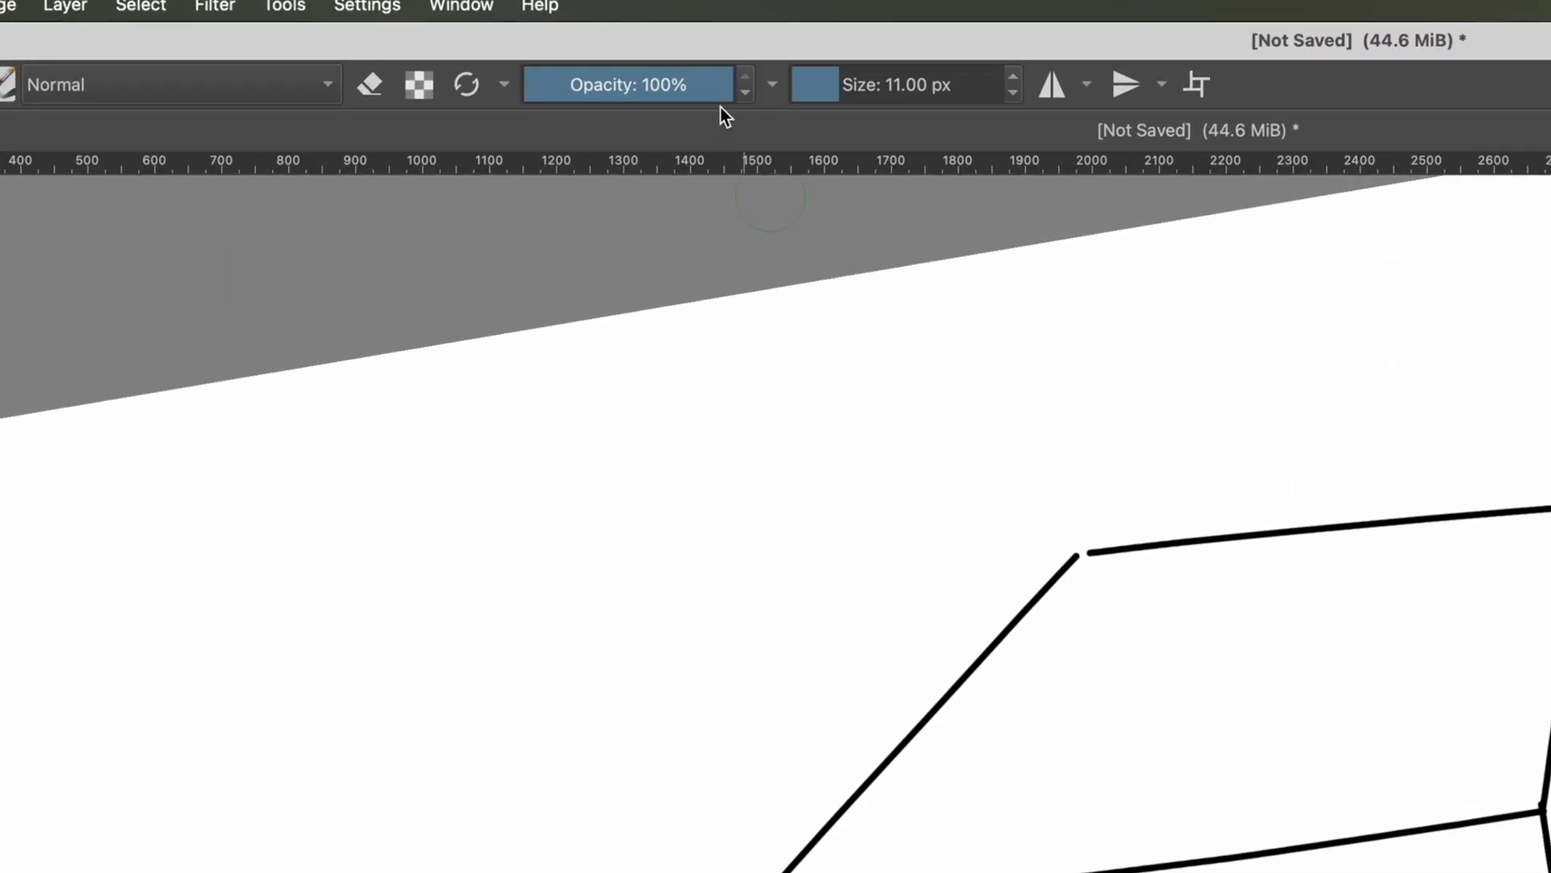
# Step: Lower brush opacity to 35% and sketch grey box lines with a slanted top edge
pyautogui.moveTo(490, 43); pyautogui.dragTo(432, 41)
pyautogui.moveTo(598, 79); pyautogui.dragTo(595, 78)
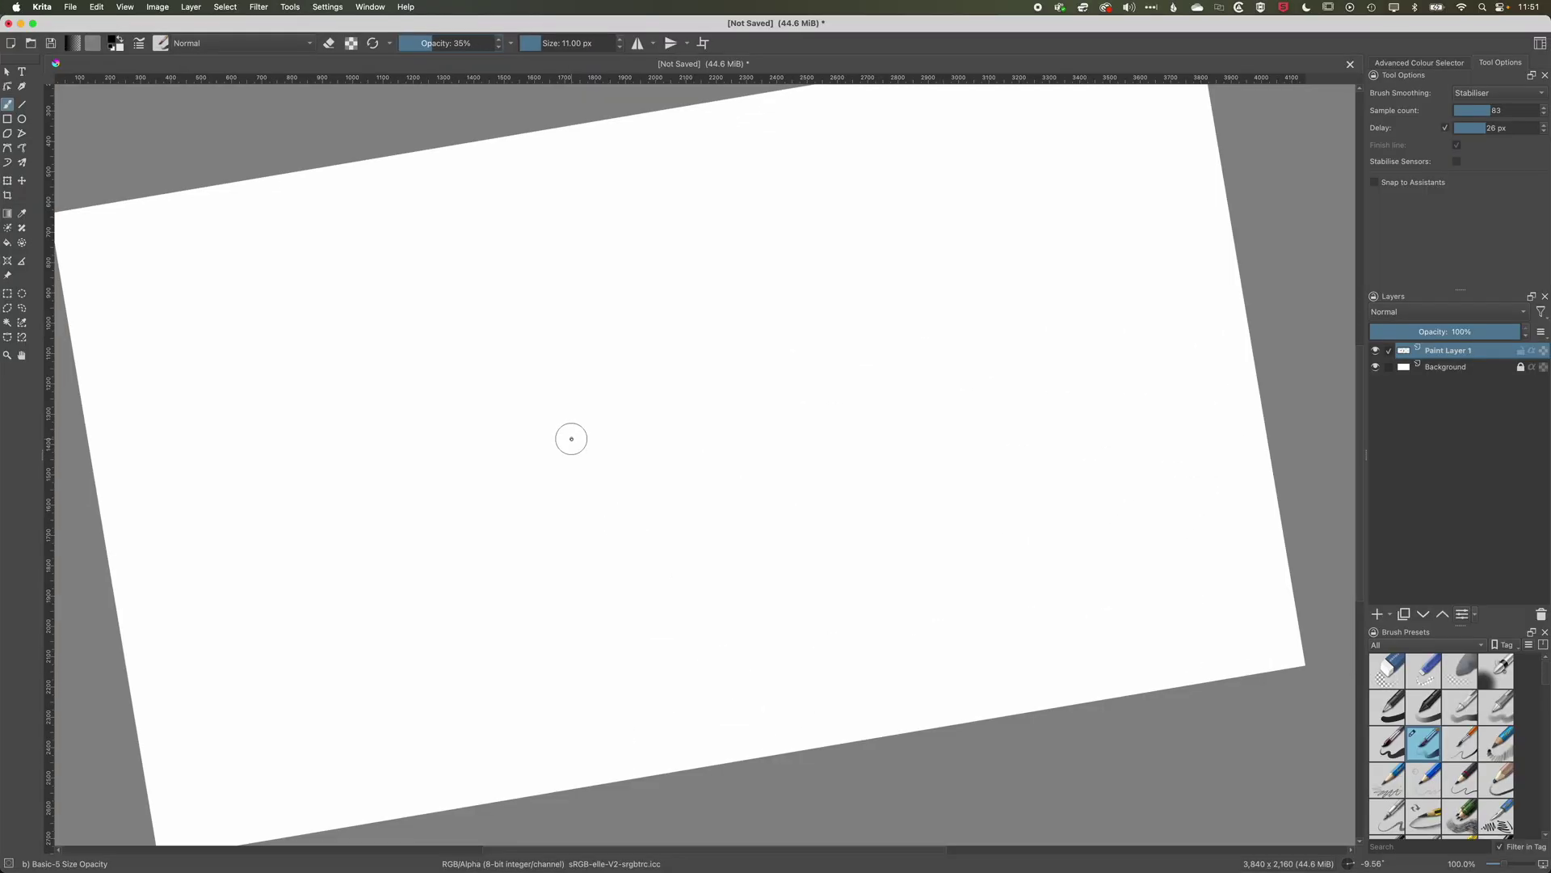
pyautogui.moveTo(598, 240); pyautogui.dragTo(600, 254)
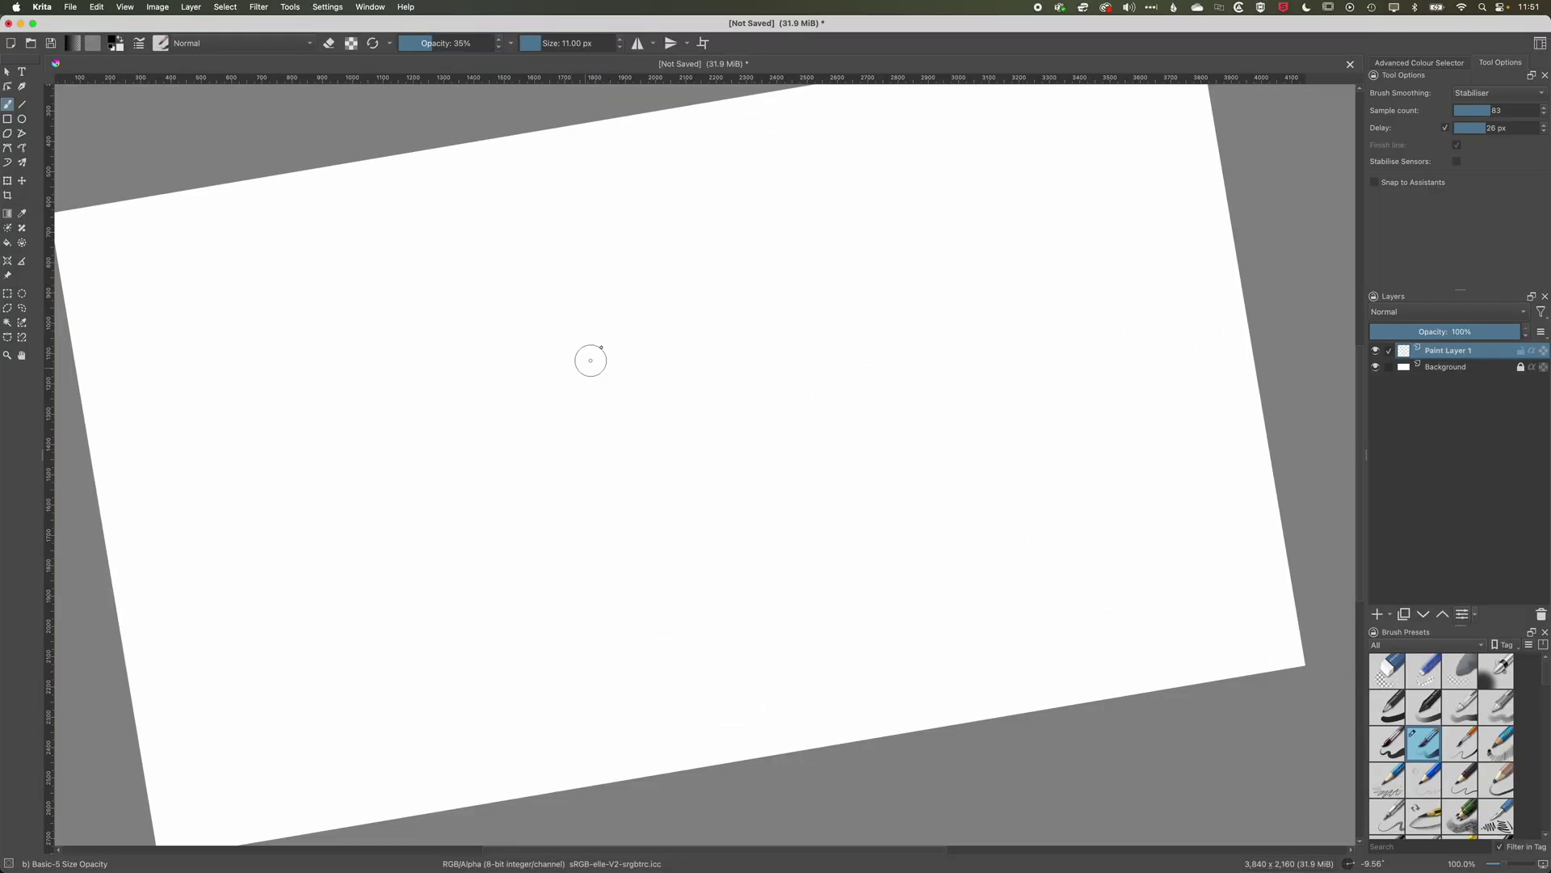
pyautogui.moveTo(508, 433)
pyautogui.mouseDown()
pyautogui.moveTo(744, 377)
pyautogui.moveTo(509, 485)
pyautogui.moveTo(540, 575)
pyautogui.moveTo(804, 545)
pyautogui.mouseUp()
pyautogui.moveTo(755, 381); pyautogui.dragTo(808, 585)
pyautogui.moveTo(585, 296)
pyautogui.mouseDown()
pyautogui.moveTo(517, 381)
pyautogui.moveTo(582, 295)
pyautogui.moveTo(796, 240)
pyautogui.moveTo(725, 388)
pyautogui.mouseUp()
pyautogui.moveTo(802, 244)
pyautogui.mouseDown()
pyautogui.moveTo(647, 291)
pyautogui.moveTo(466, 467)
pyautogui.moveTo(541, 640)
pyautogui.mouseUp()
# Step: Retrace the box's walls, top front edge and back edges with doubled grey strokes
pyautogui.moveTo(545, 583); pyautogui.dragTo(816, 525)
pyautogui.moveTo(734, 379); pyautogui.dragTo(784, 582)
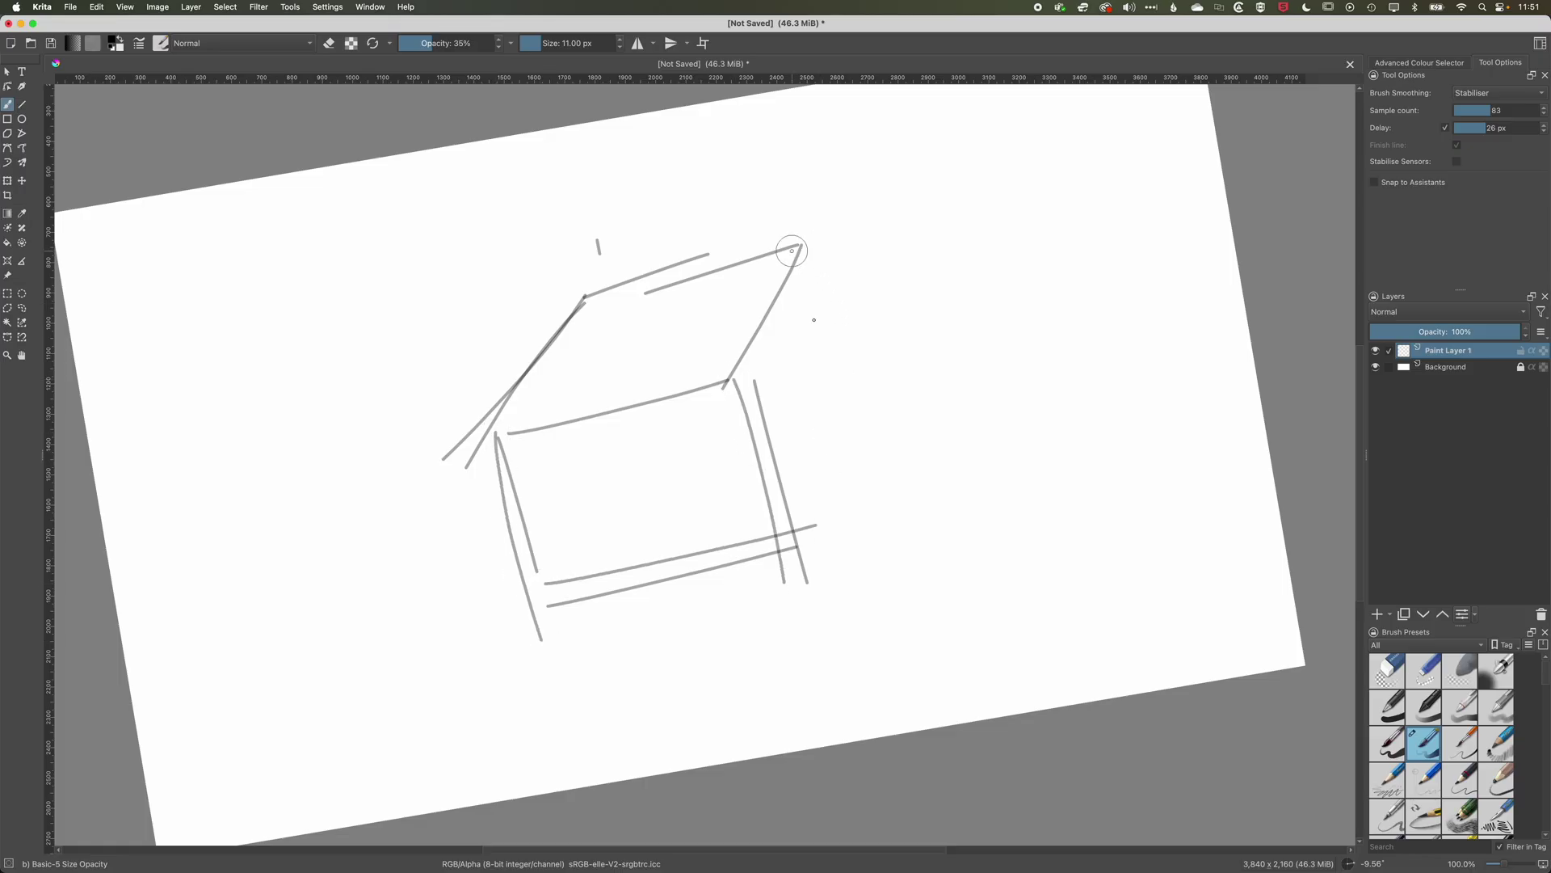
pyautogui.moveTo(792, 251)
pyautogui.mouseDown()
pyautogui.moveTo(846, 406)
pyautogui.moveTo(756, 568)
pyautogui.mouseUp()
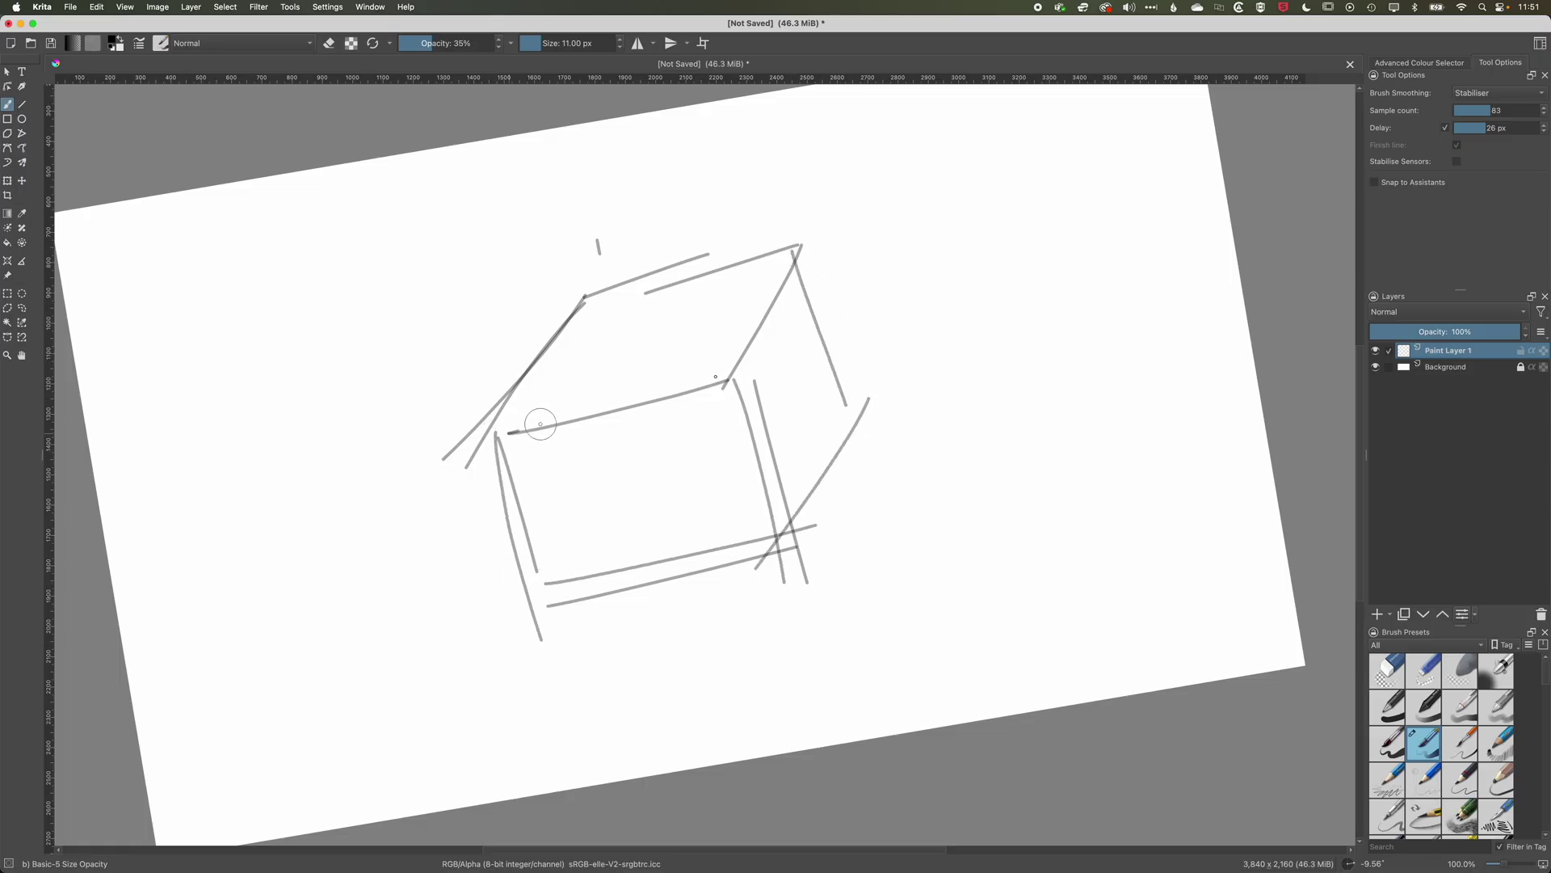
pyautogui.moveTo(540, 425)
pyautogui.mouseDown()
pyautogui.moveTo(716, 381)
pyautogui.moveTo(780, 556)
pyautogui.mouseUp()
pyautogui.moveTo(726, 395)
pyautogui.mouseDown()
pyautogui.moveTo(781, 258)
pyautogui.moveTo(857, 461)
pyautogui.mouseUp()
pyautogui.moveTo(612, 300)
pyautogui.mouseDown()
pyautogui.moveTo(788, 230)
pyautogui.moveTo(475, 466)
pyautogui.moveTo(676, 396)
pyautogui.mouseUp()
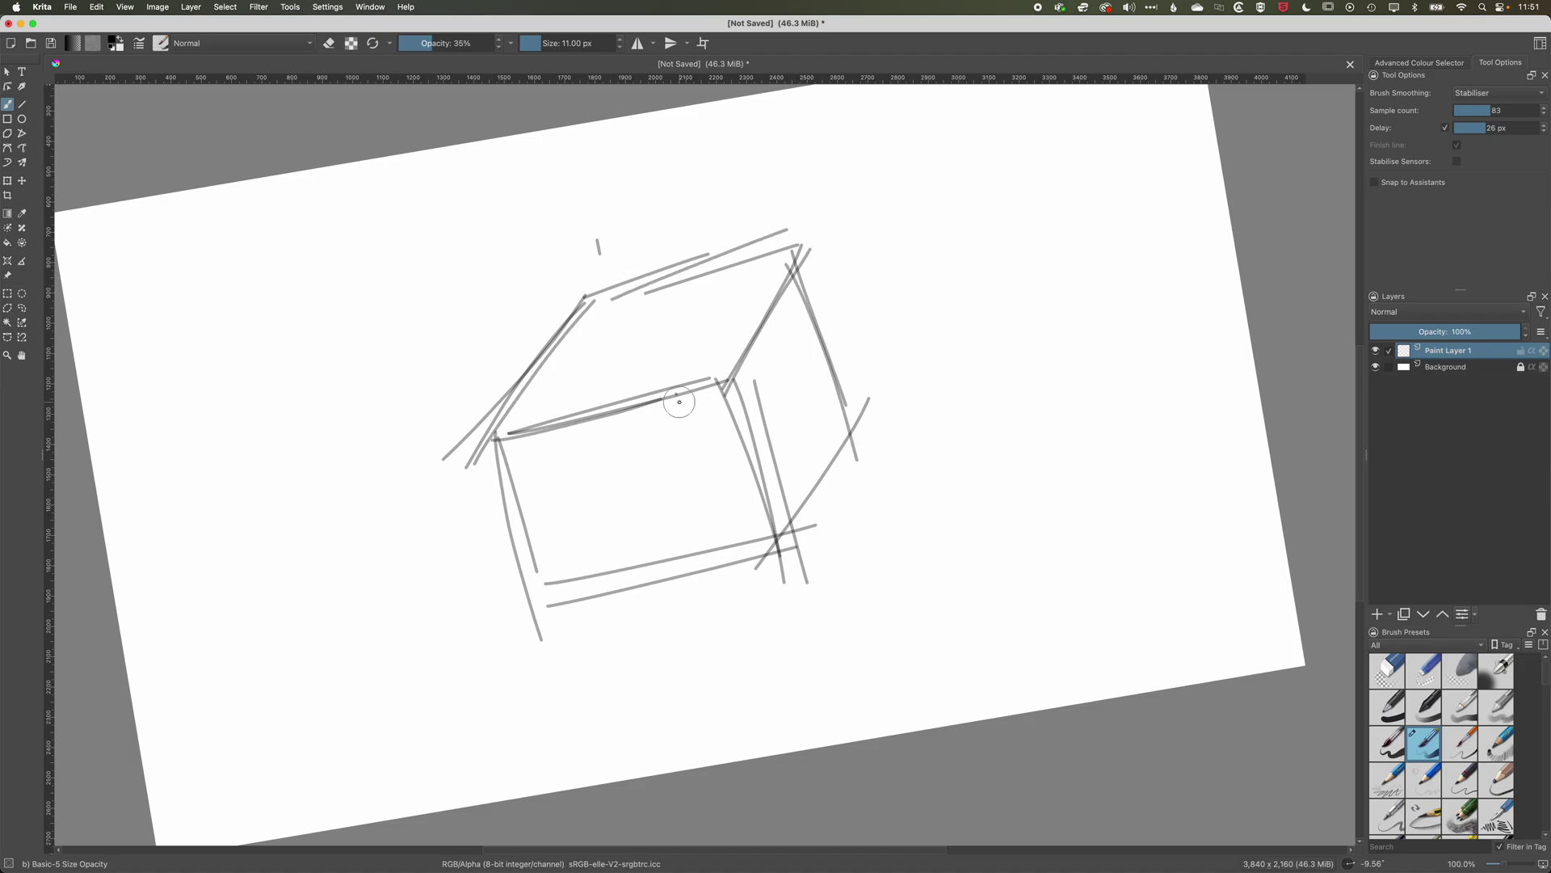
# Step: Shrink the brush and darken the box's top edges toward the ridge corner
pyautogui.press('[')
pyautogui.press('[')
pyautogui.press('[')
pyautogui.press('[')
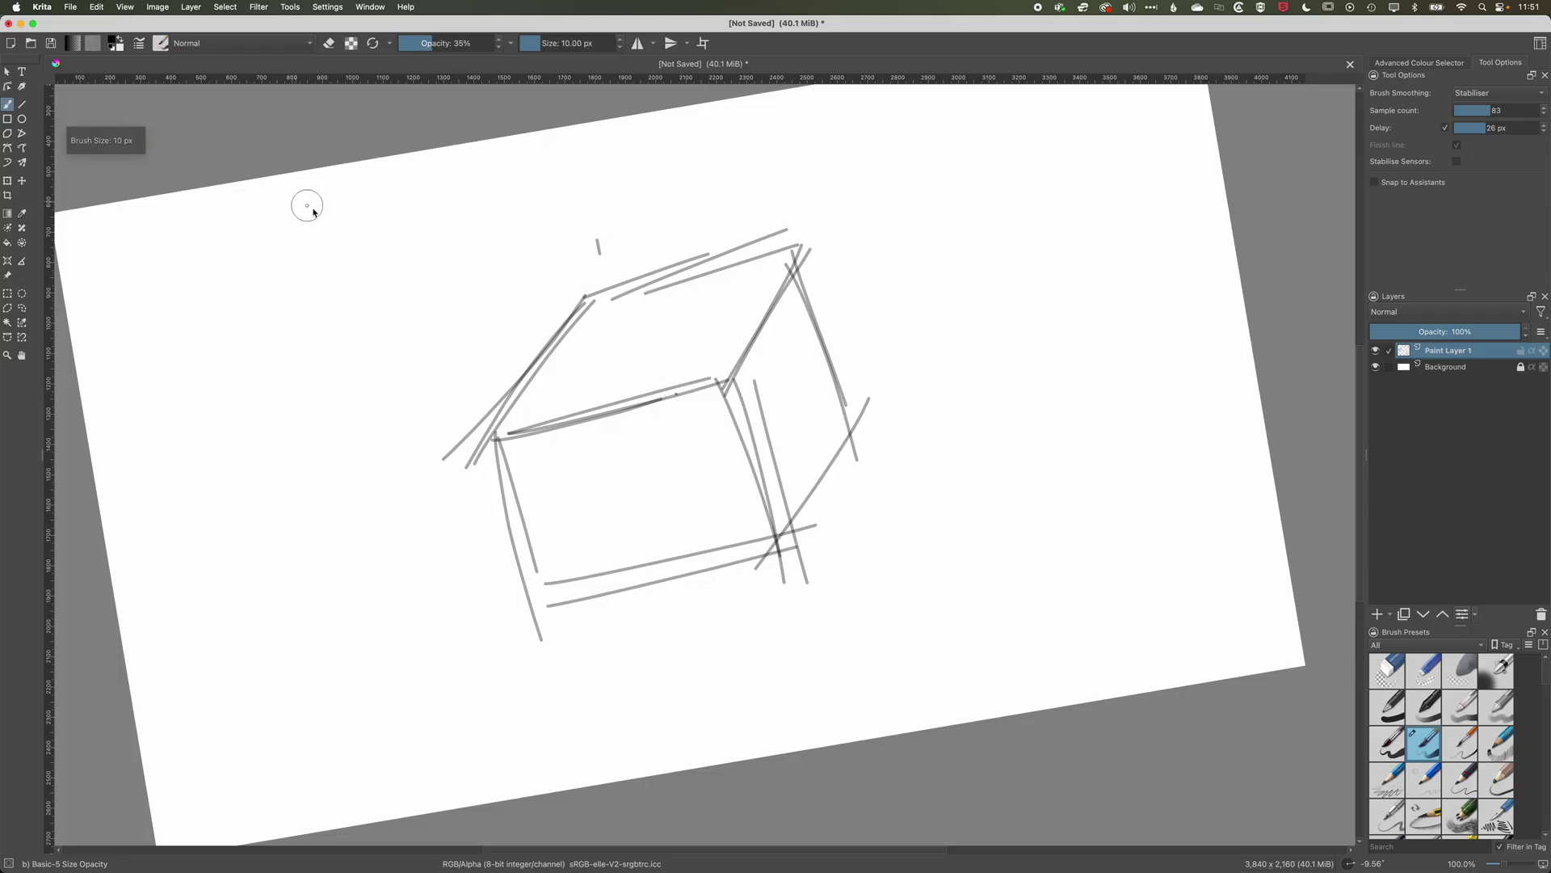
pyautogui.press('[')
pyautogui.press('[')
pyautogui.press('[')
pyautogui.moveTo(205, 333); pyautogui.dragTo(427, 289)
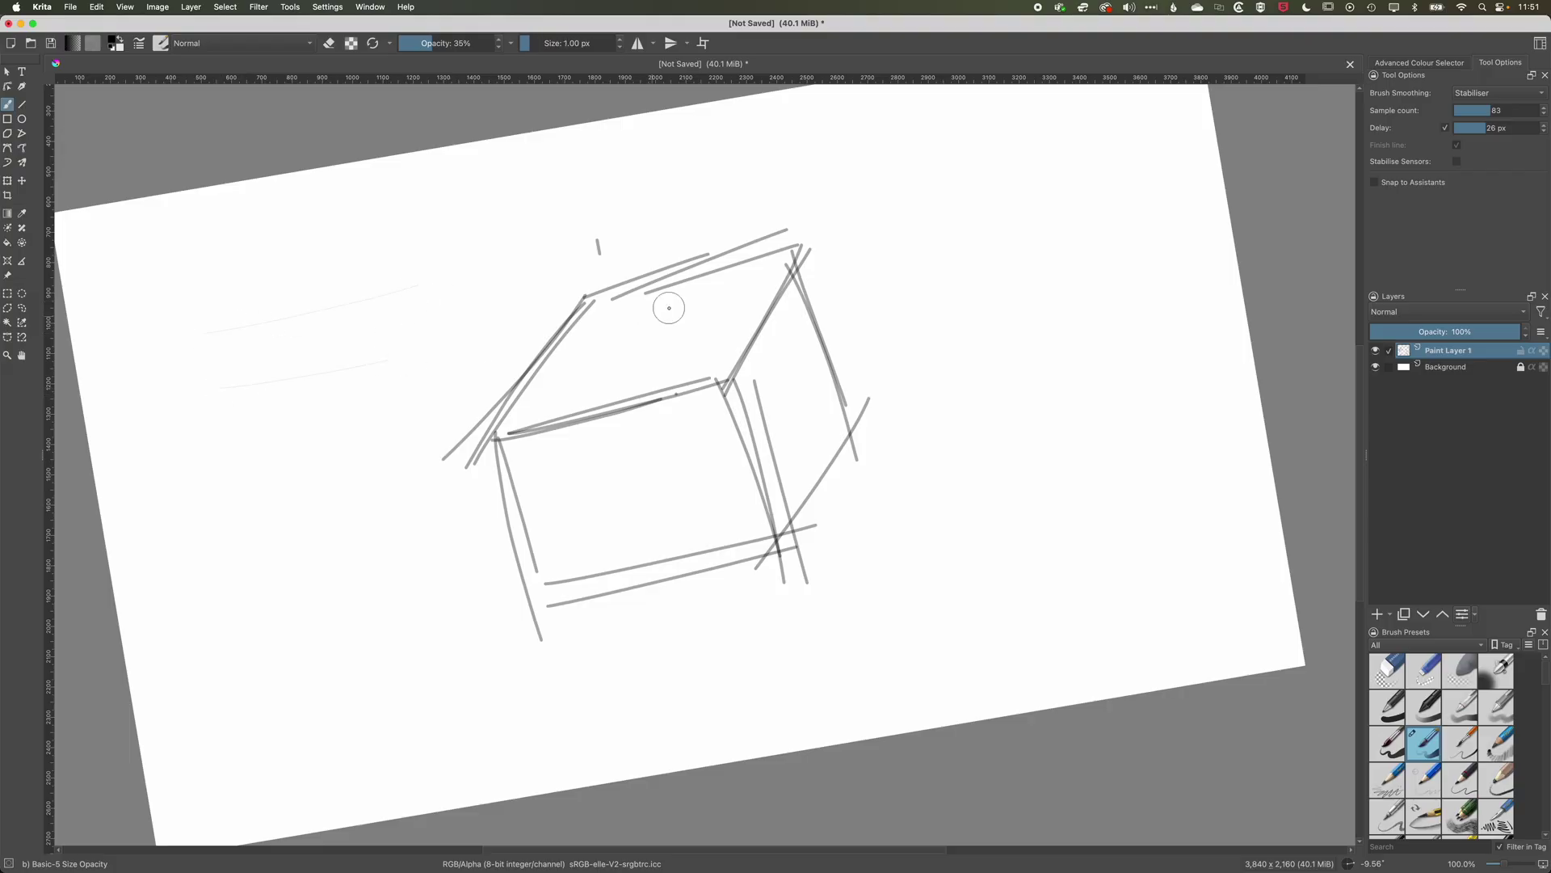
pyautogui.moveTo(501, 441); pyautogui.dragTo(585, 295)
pyautogui.press(']')
pyautogui.press(']')
pyautogui.press(']')
pyautogui.press(']')
pyautogui.press(']')
pyautogui.moveTo(585, 296)
pyautogui.mouseDown()
pyautogui.moveTo(839, 225)
pyautogui.moveTo(824, 321)
pyautogui.mouseUp()
pyautogui.press(']')
pyautogui.press(']')
pyautogui.press(']')
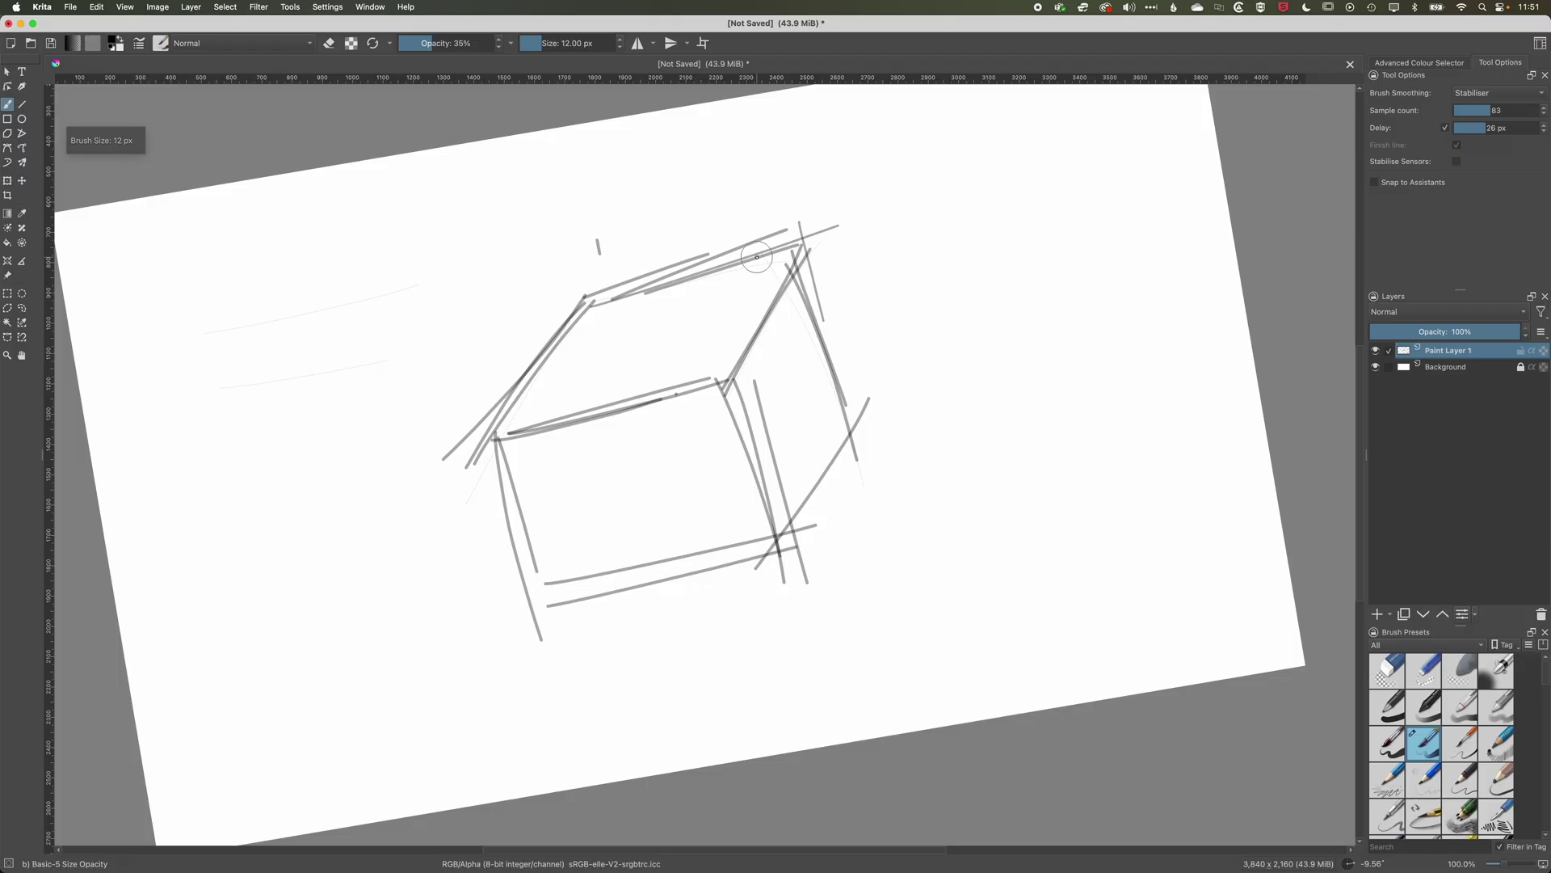
pyautogui.moveTo(734, 256); pyautogui.dragTo(793, 236)
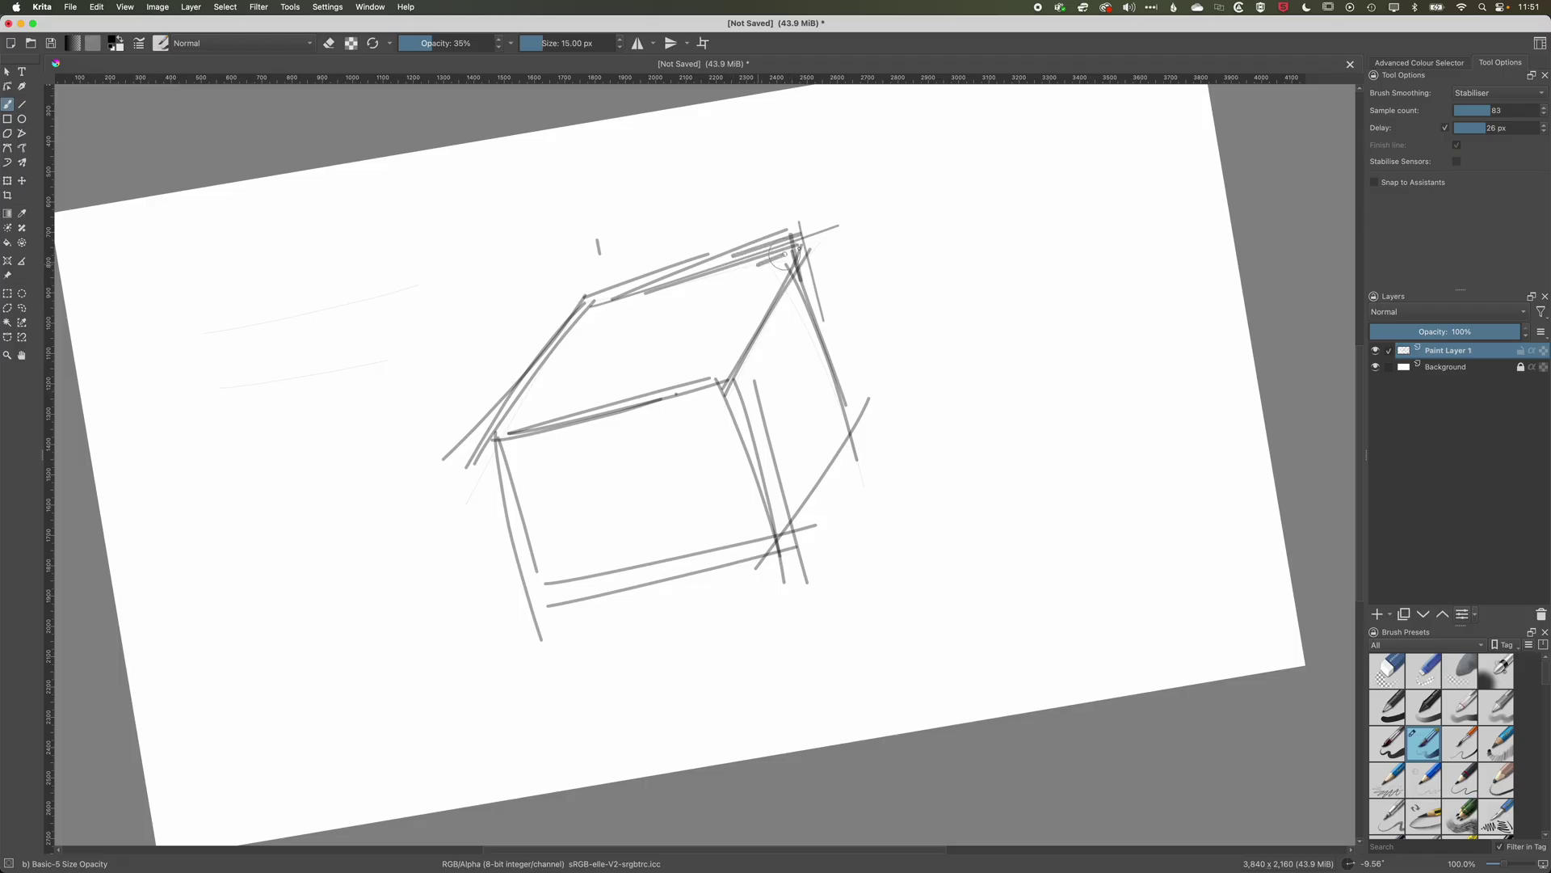
# Step: Enlarge the brush to 24 px and darken the left wall, lower corners and base
pyautogui.moveTo(507, 412); pyautogui.dragTo(449, 466)
pyautogui.moveTo(479, 446); pyautogui.dragTo(486, 517)
pyautogui.press(']')
pyautogui.press(']')
pyautogui.moveTo(529, 396)
pyautogui.mouseDown()
pyautogui.moveTo(477, 460)
pyautogui.moveTo(562, 427)
pyautogui.moveTo(501, 505)
pyautogui.mouseUp()
pyautogui.moveTo(526, 566)
pyautogui.mouseDown()
pyautogui.moveTo(535, 638)
pyautogui.moveTo(601, 599)
pyautogui.mouseUp()
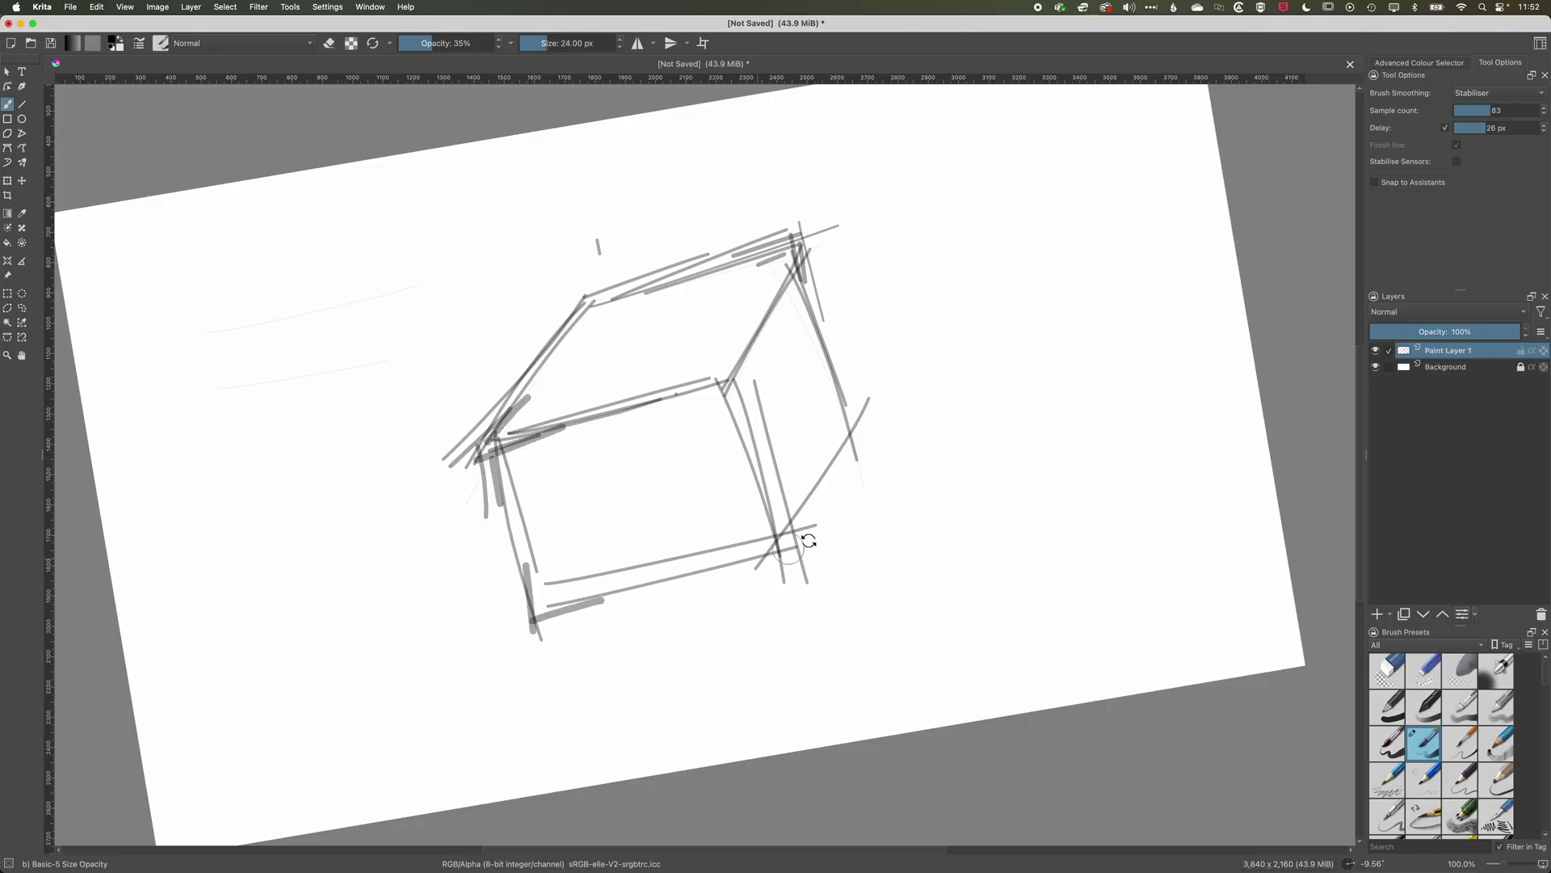
pyautogui.moveTo(809, 540)
pyautogui.mouseDown()
pyautogui.moveTo(749, 706)
pyautogui.moveTo(429, 738)
pyautogui.mouseUp()
pyautogui.moveTo(600, 459)
pyautogui.mouseDown()
pyautogui.moveTo(604, 547)
pyautogui.moveTo(664, 527)
pyautogui.mouseUp()
pyautogui.moveTo(776, 446); pyautogui.dragTo(783, 502)
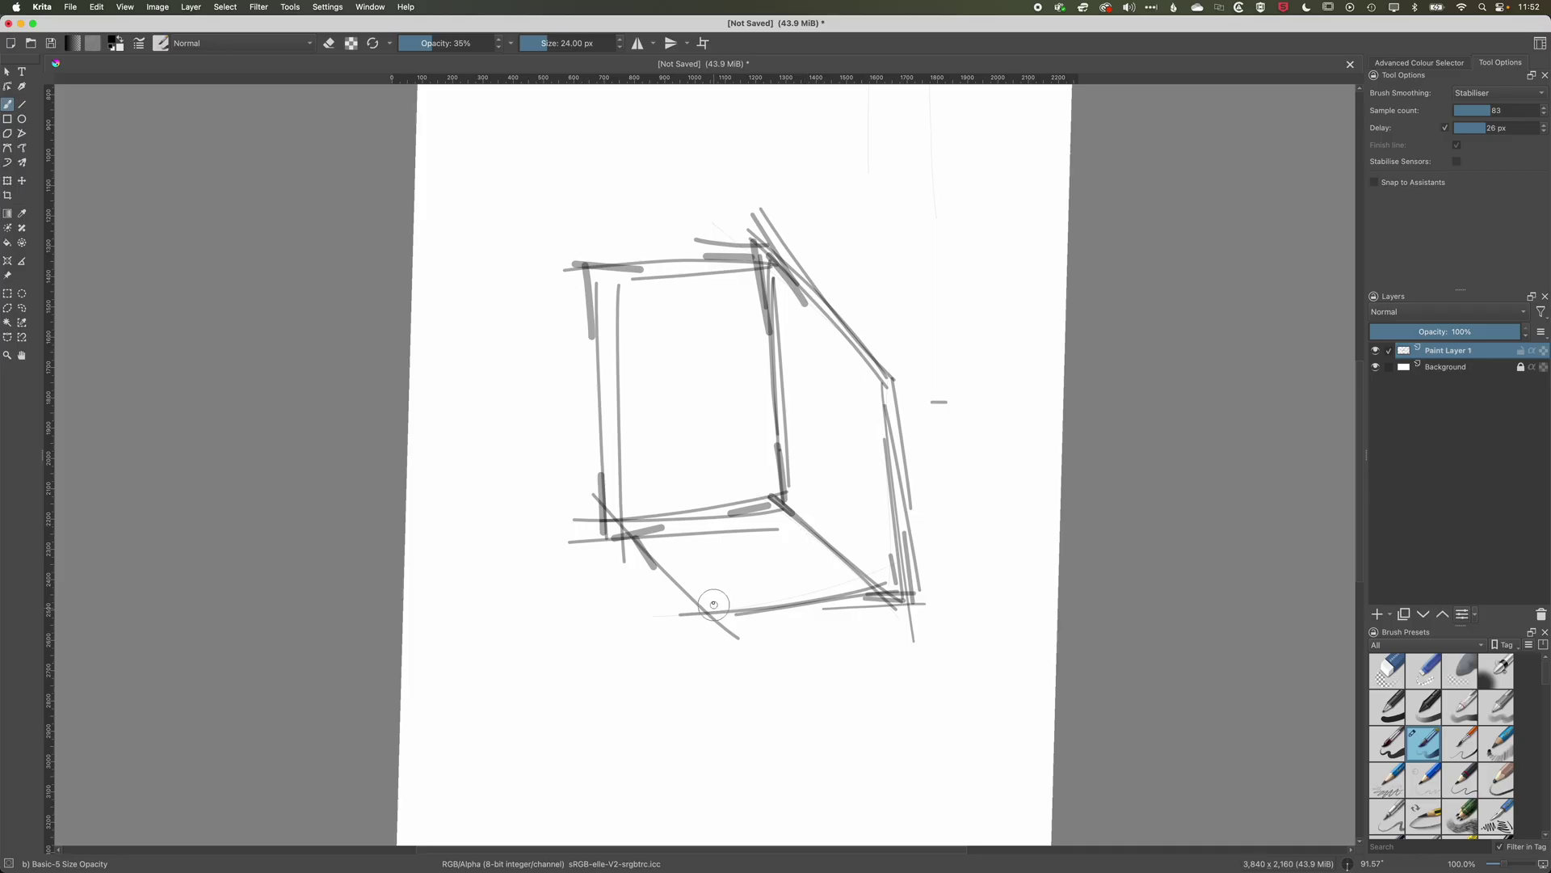
# Step: Darken the box base with a stroke, then switch to an eraser enlarged to 51 px
pyautogui.moveTo(683, 601)
pyautogui.mouseDown()
pyautogui.moveTo(714, 629)
pyautogui.moveTo(810, 612)
pyautogui.mouseUp()
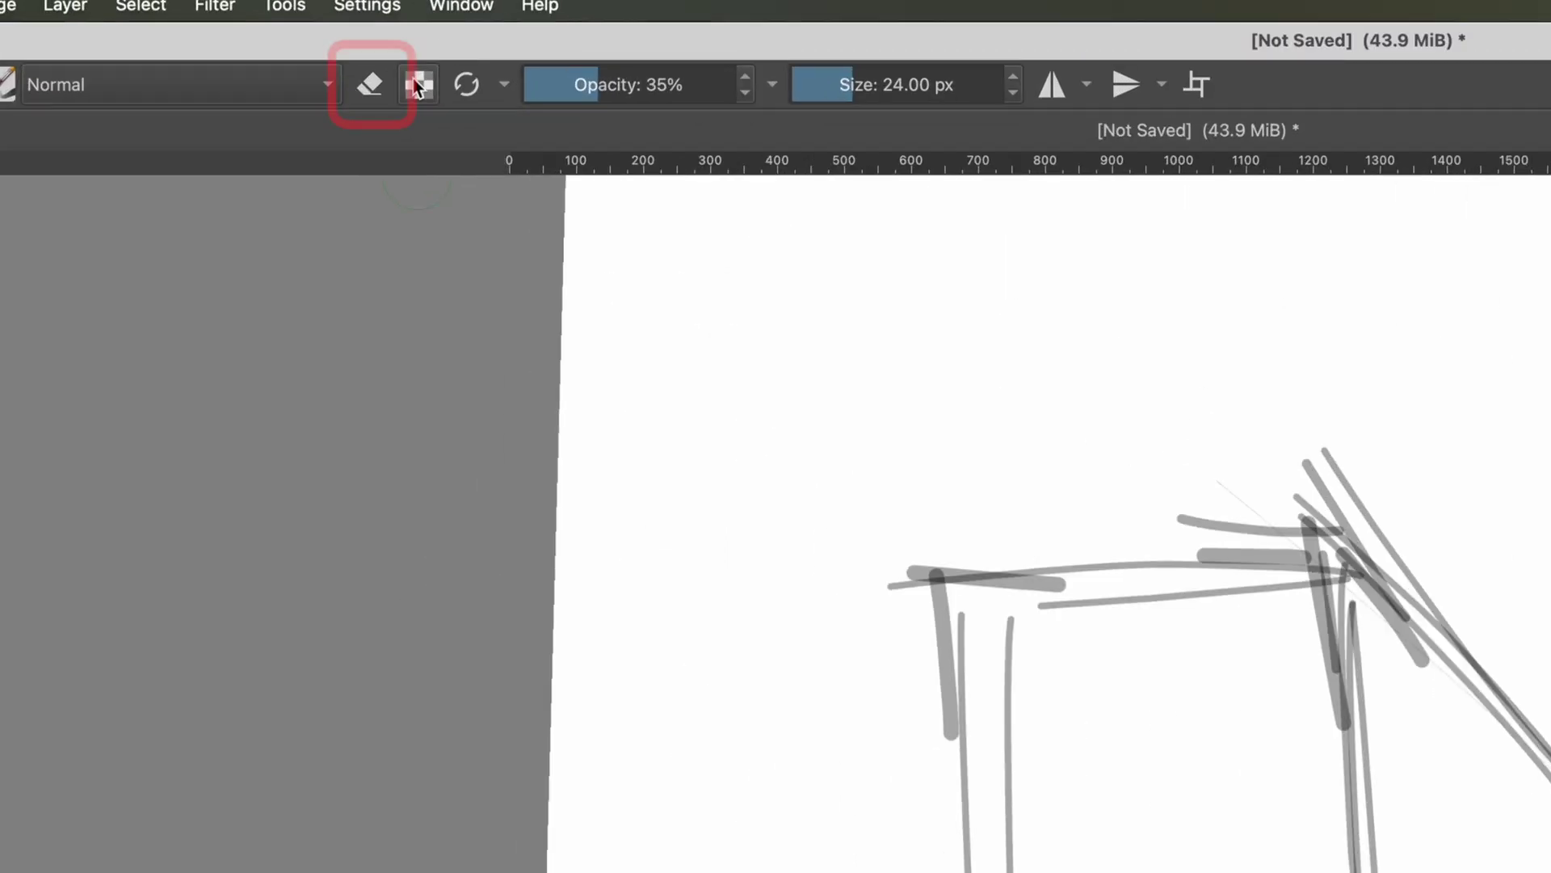
pyautogui.click(385, 78)
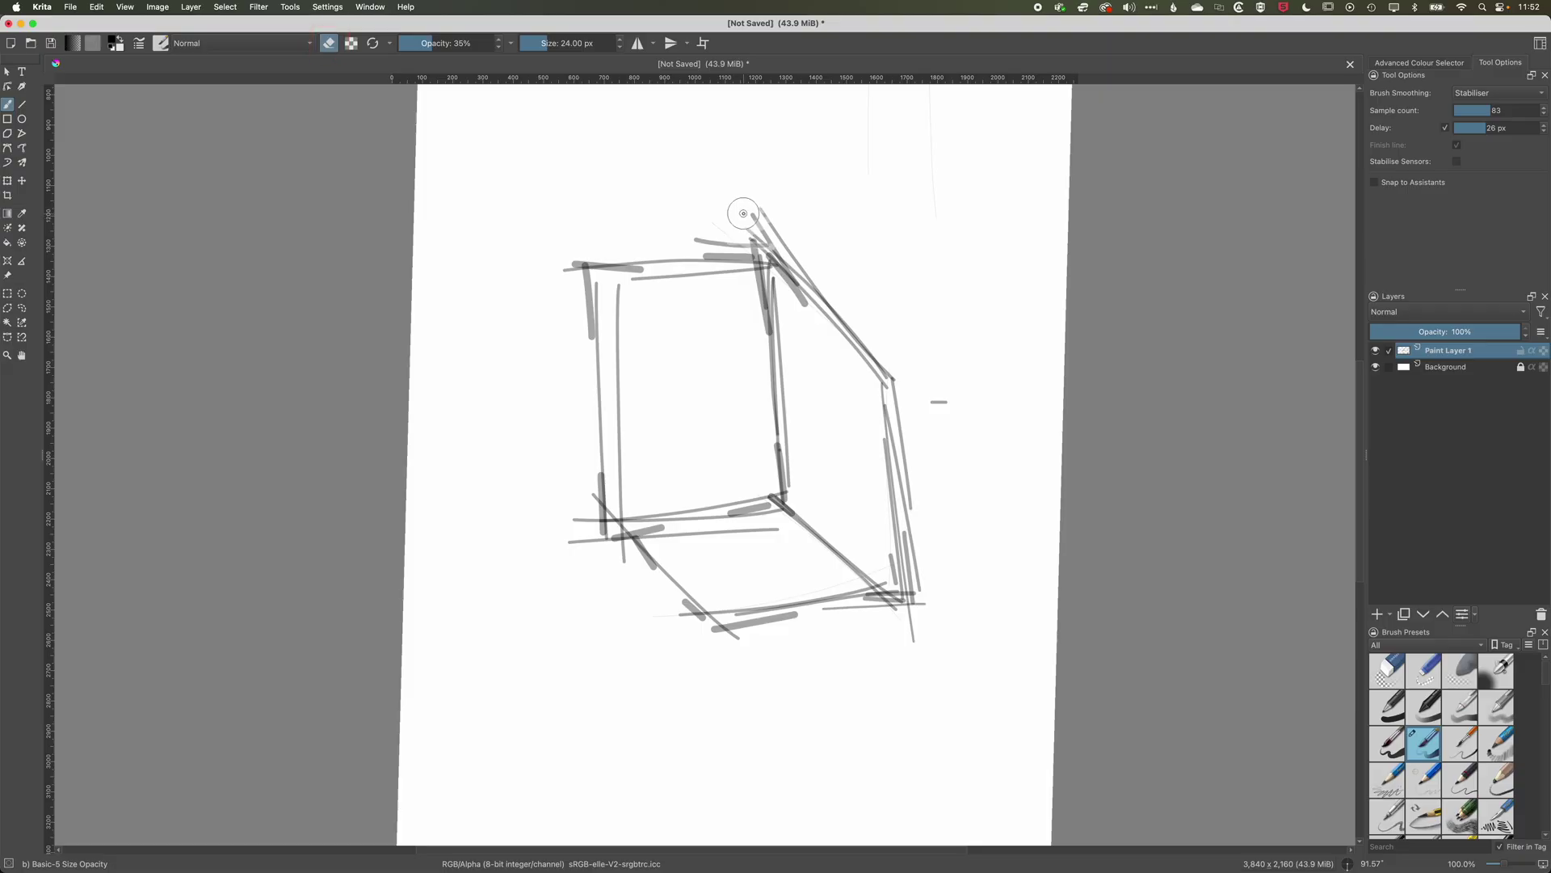
pyautogui.press(']')
pyautogui.press(']')
pyautogui.press(']')
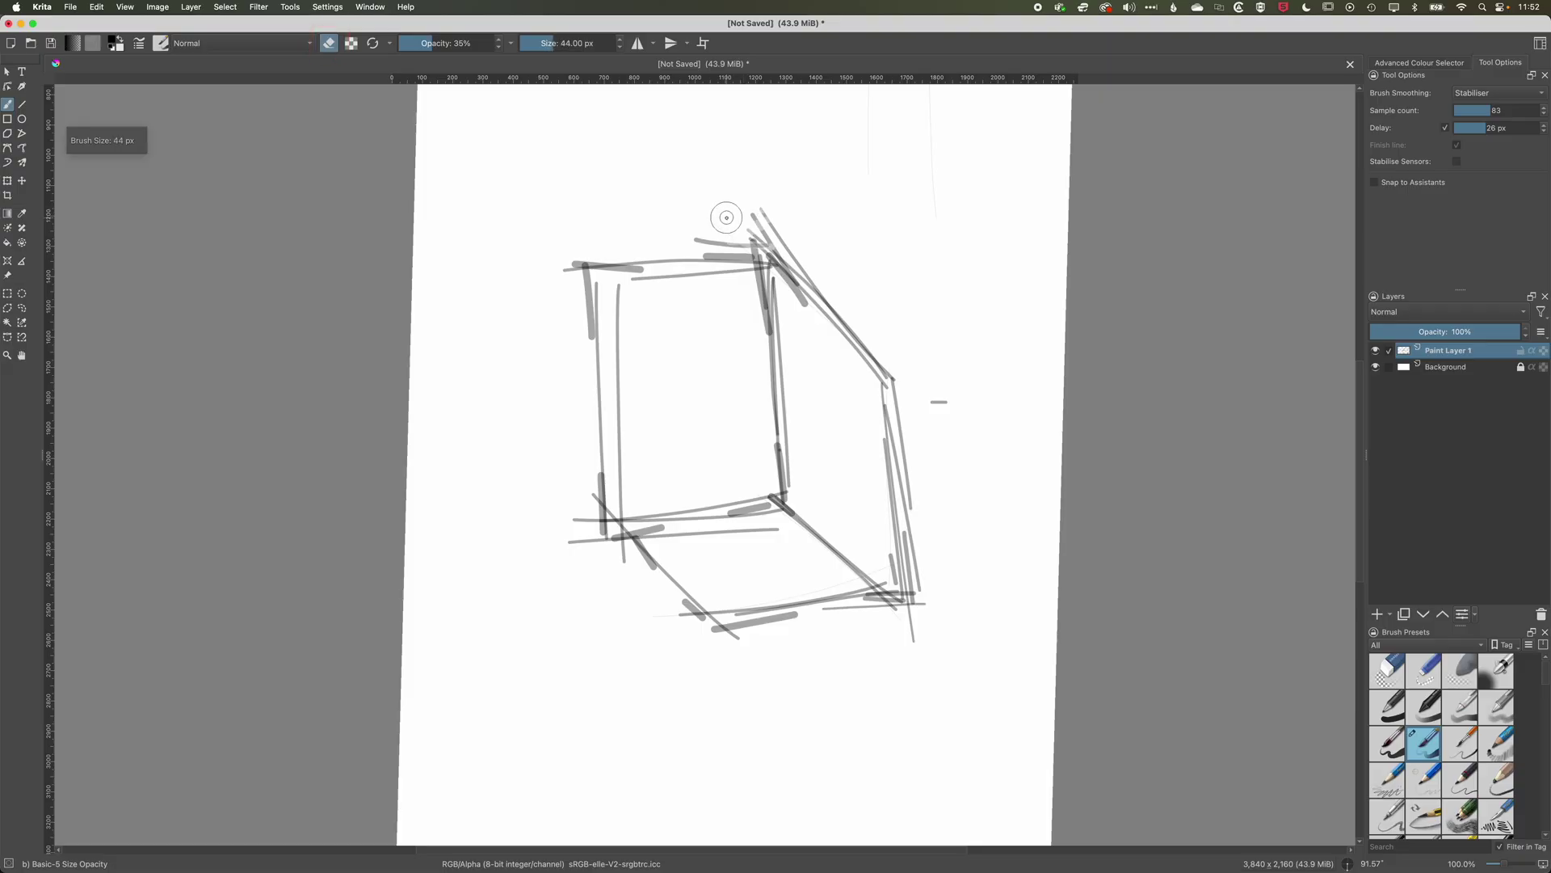
pyautogui.press(']')
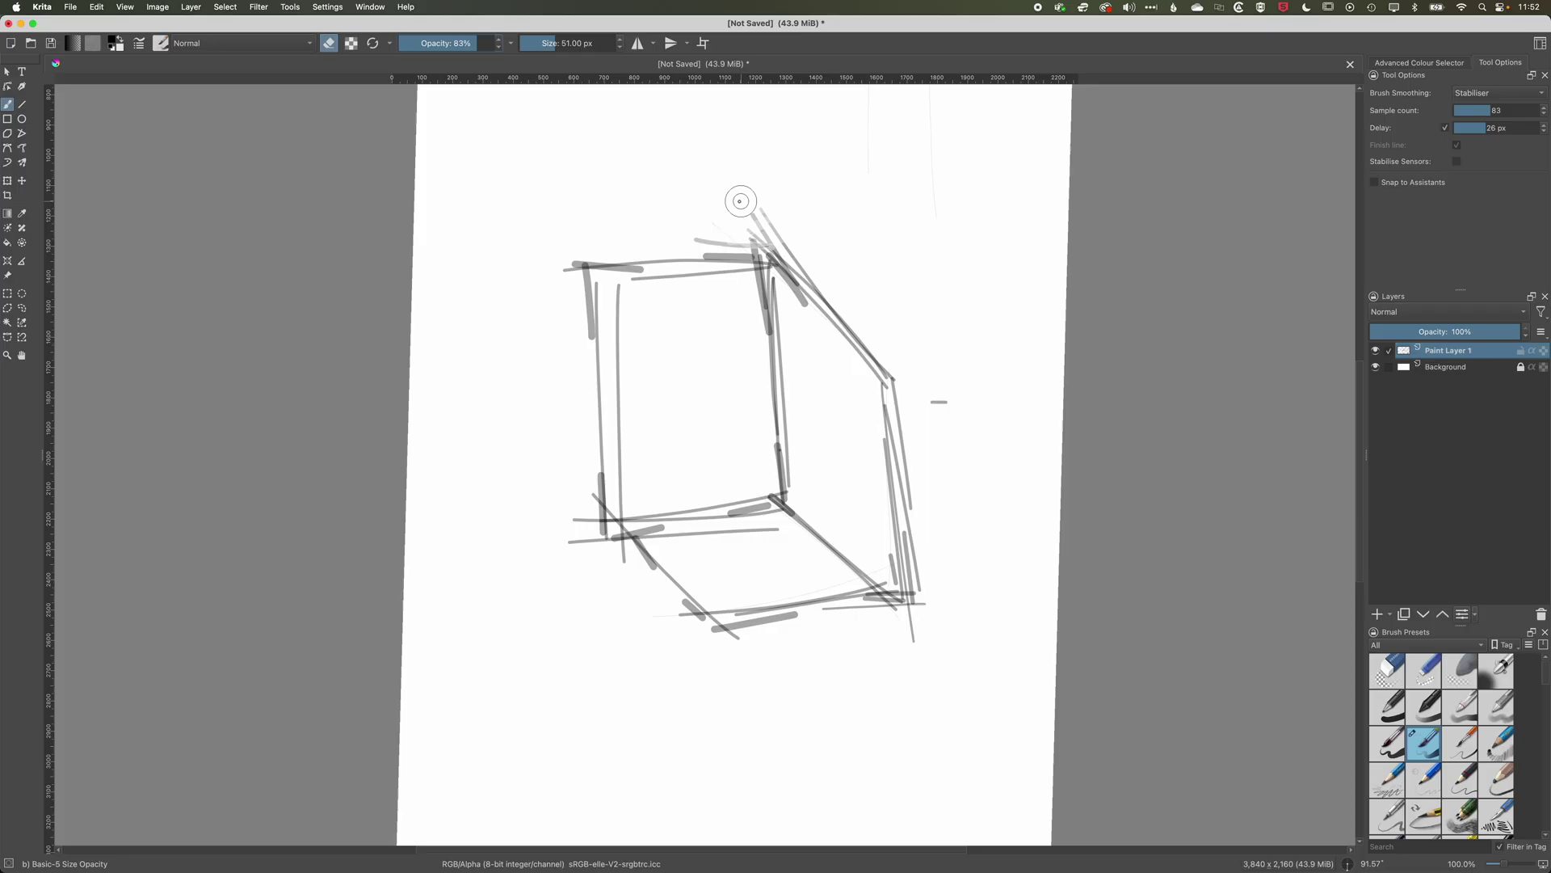
# Step: Erase overshoot lines at the top, top-right, lower-right and bottom, with the canvas rotated about 16°
pyautogui.moveTo(749, 208)
pyautogui.mouseDown()
pyautogui.moveTo(720, 235)
pyautogui.moveTo(762, 239)
pyautogui.moveTo(706, 242)
pyautogui.moveTo(760, 240)
pyautogui.mouseUp()
pyautogui.moveTo(935, 290)
pyautogui.mouseDown()
pyautogui.moveTo(623, 243)
pyautogui.moveTo(726, 197)
pyautogui.mouseUp()
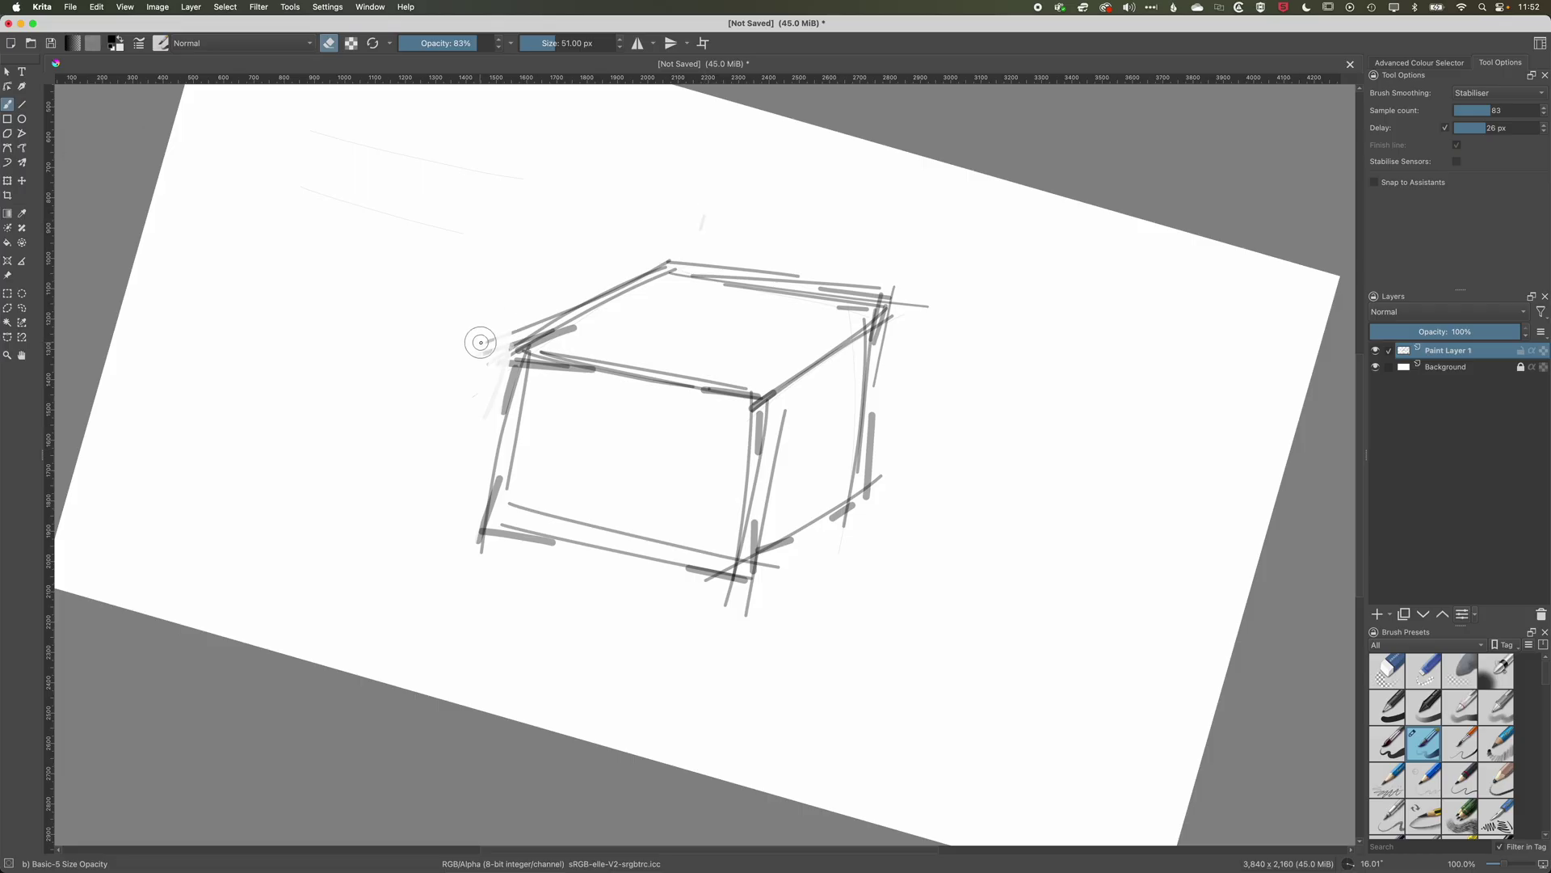
pyautogui.moveTo(764, 269); pyautogui.dragTo(942, 304)
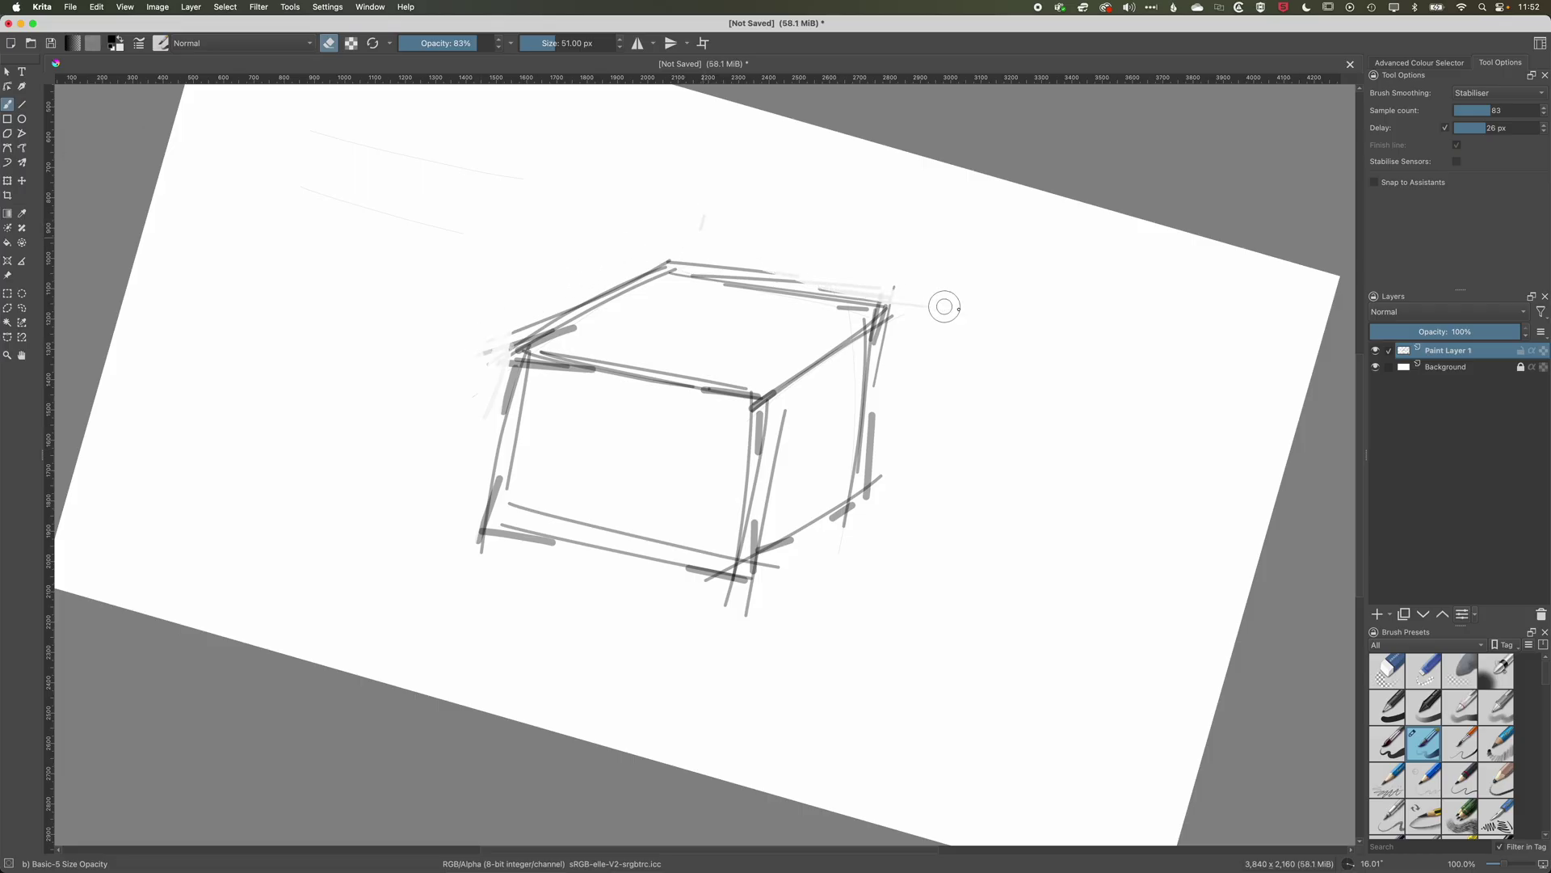
pyautogui.moveTo(896, 434)
pyautogui.mouseDown()
pyautogui.moveTo(867, 522)
pyautogui.moveTo(730, 618)
pyautogui.moveTo(803, 564)
pyautogui.mouseUp()
pyautogui.moveTo(436, 537)
pyautogui.mouseDown()
pyautogui.moveTo(806, 644)
pyautogui.moveTo(557, 561)
pyautogui.mouseUp()
pyautogui.moveTo(420, 519)
pyautogui.mouseDown()
pyautogui.moveTo(797, 651)
pyautogui.moveTo(776, 614)
pyautogui.moveTo(682, 599)
pyautogui.moveTo(900, 578)
pyautogui.moveTo(953, 530)
pyautogui.moveTo(1028, 634)
pyautogui.moveTo(1046, 629)
pyautogui.moveTo(1001, 451)
pyautogui.moveTo(1005, 468)
pyautogui.mouseUp()
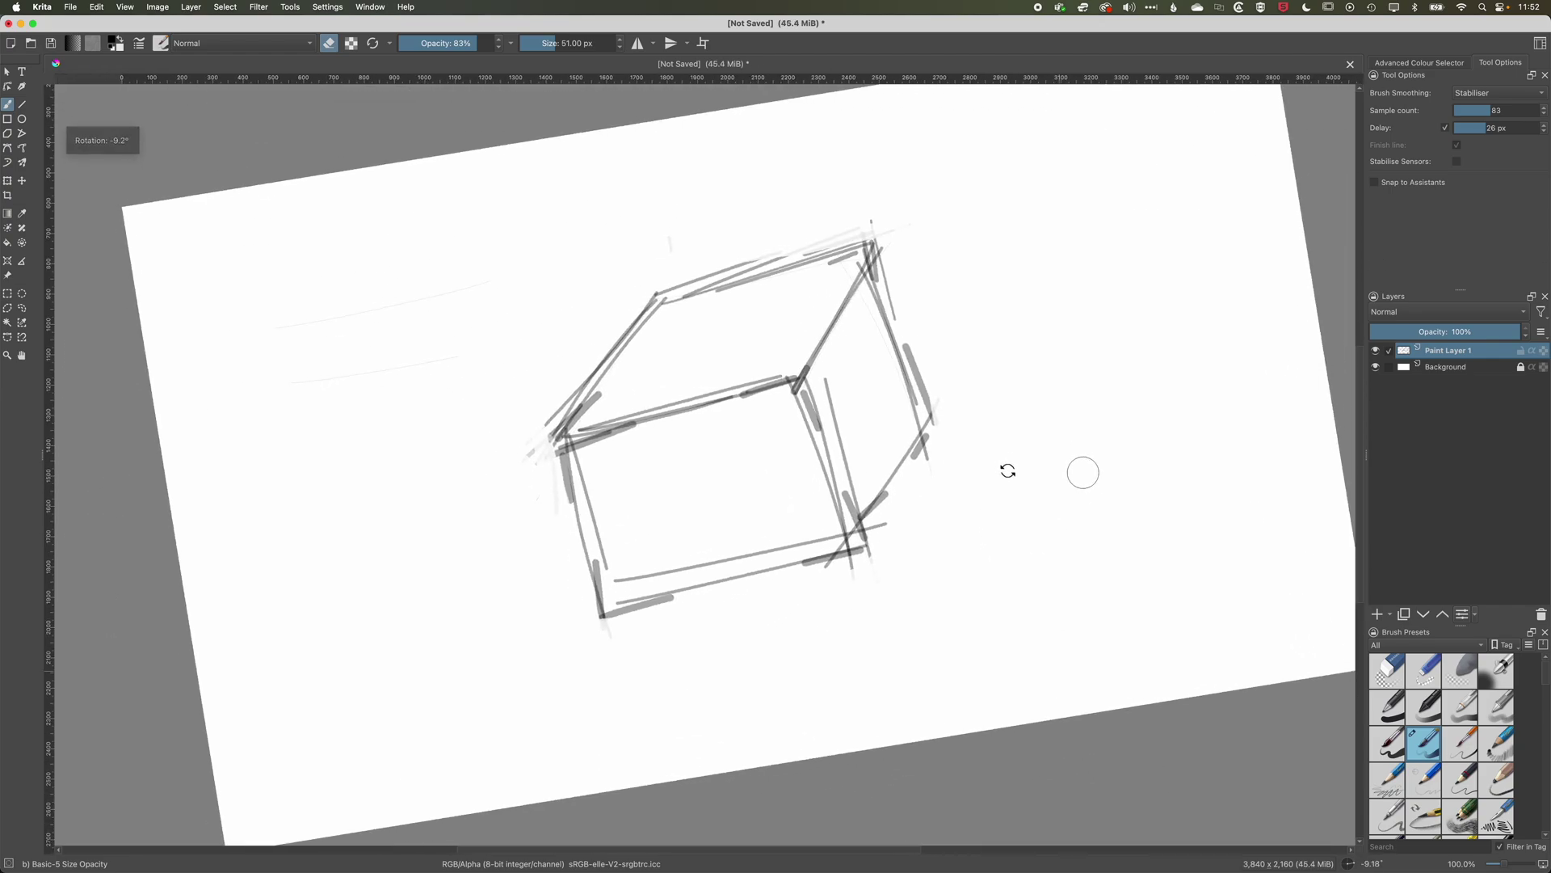
# Step: Lighten the bottom-left corner, then paint thick black accents on the corners and top edge
pyautogui.moveTo(667, 528)
pyautogui.mouseDown()
pyautogui.moveTo(608, 557)
pyautogui.moveTo(598, 585)
pyautogui.moveTo(655, 606)
pyautogui.moveTo(626, 551)
pyautogui.moveTo(700, 606)
pyautogui.mouseUp()
pyautogui.press('e')
pyautogui.moveTo(573, 406); pyautogui.dragTo(563, 426)
pyautogui.moveTo(568, 451); pyautogui.dragTo(550, 459)
pyautogui.moveTo(830, 360); pyautogui.dragTo(799, 381)
pyautogui.moveTo(623, 340)
pyautogui.mouseDown()
pyautogui.moveTo(659, 295)
pyautogui.moveTo(739, 277)
pyautogui.mouseUp()
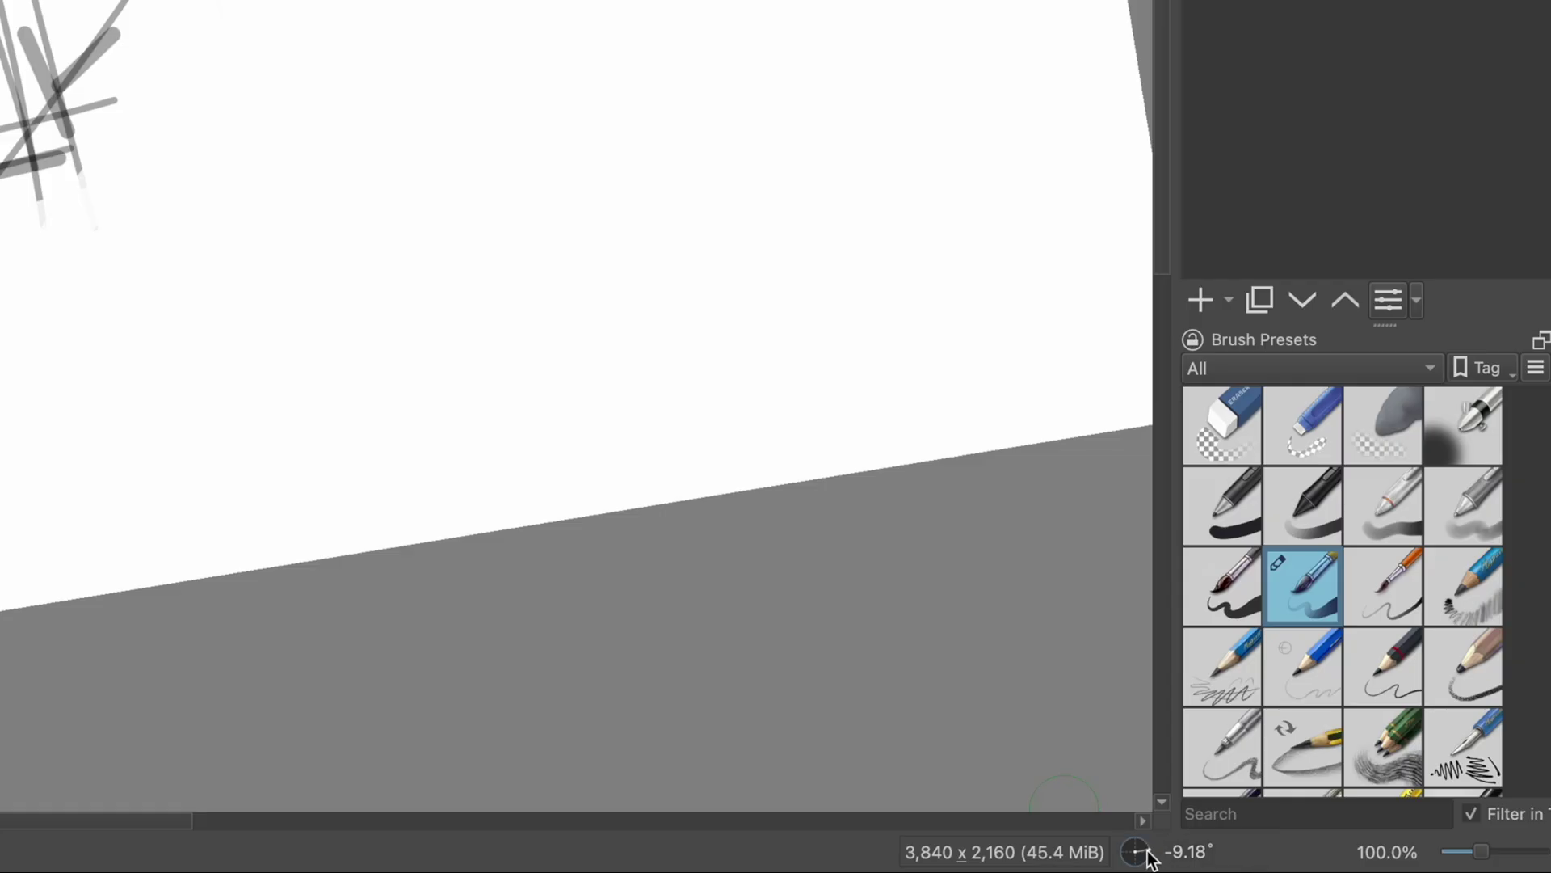
# Step: Reset the canvas rotation to 0° via the status-bar angle field
pyautogui.moveTo(1148, 857); pyautogui.dragTo(1153, 865)
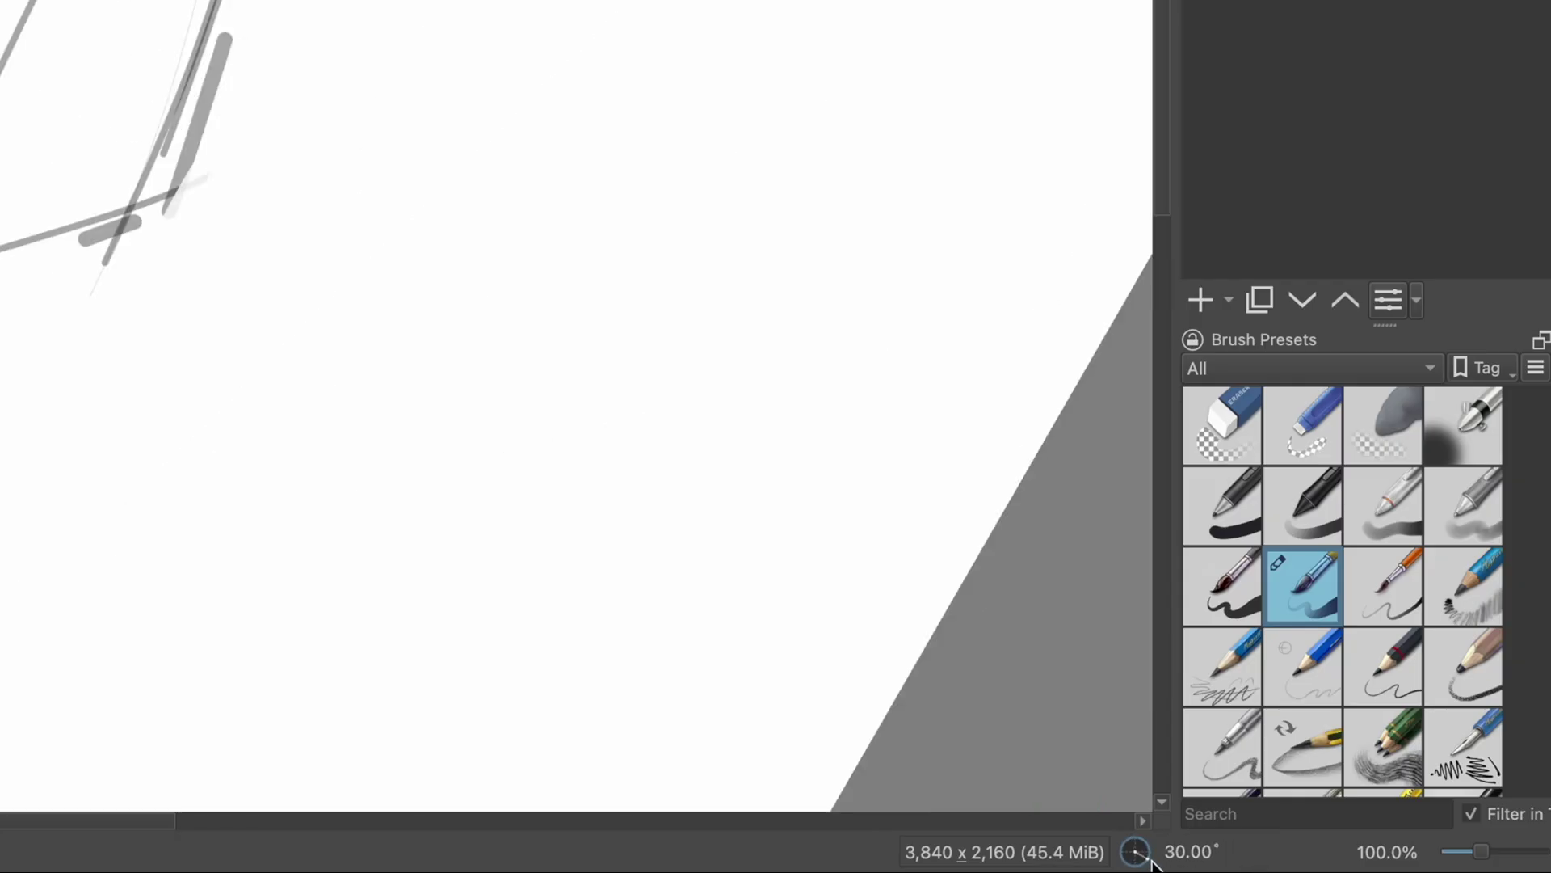
pyautogui.click(1228, 854)
pyautogui.write('0')
pyautogui.press('Return')
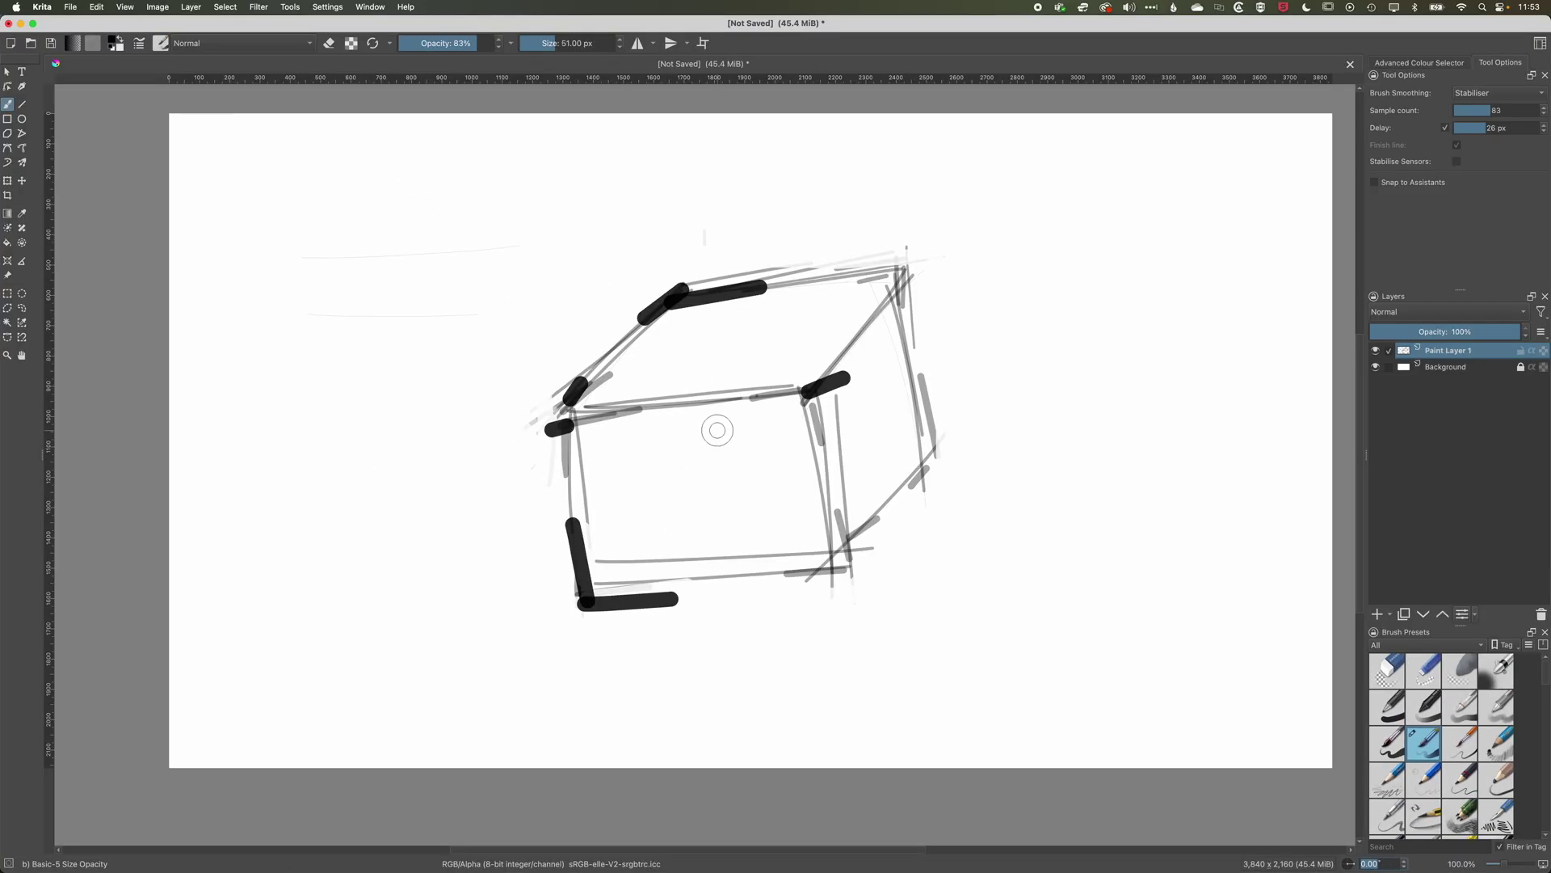
pyautogui.press('6')
pyautogui.press('6')
pyautogui.press('6')
pyautogui.press('6')
pyautogui.press('6')
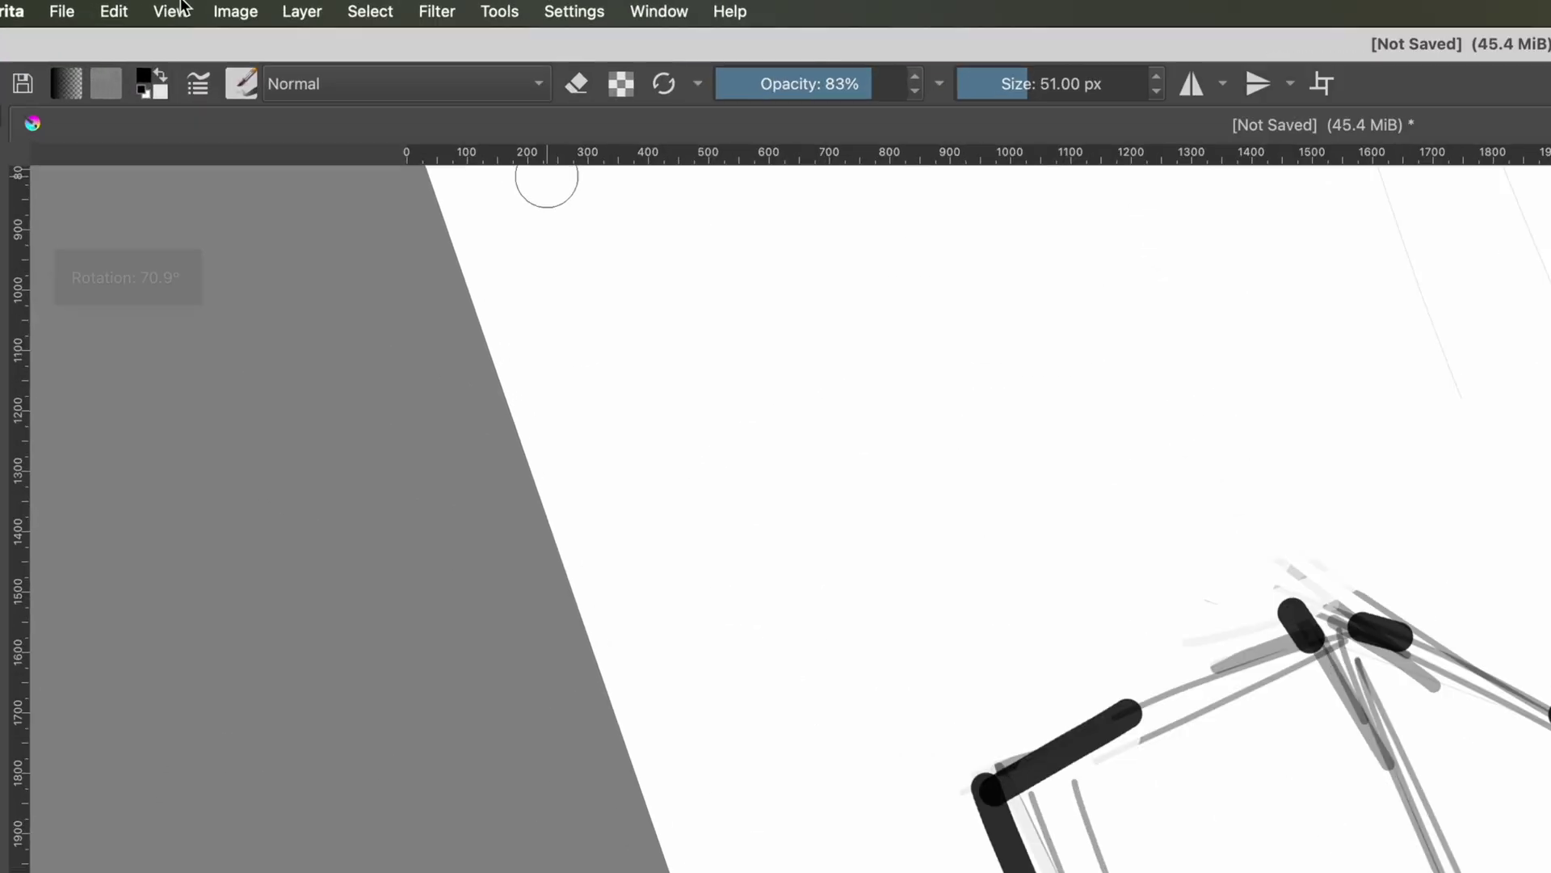
pyautogui.click(131, 7)
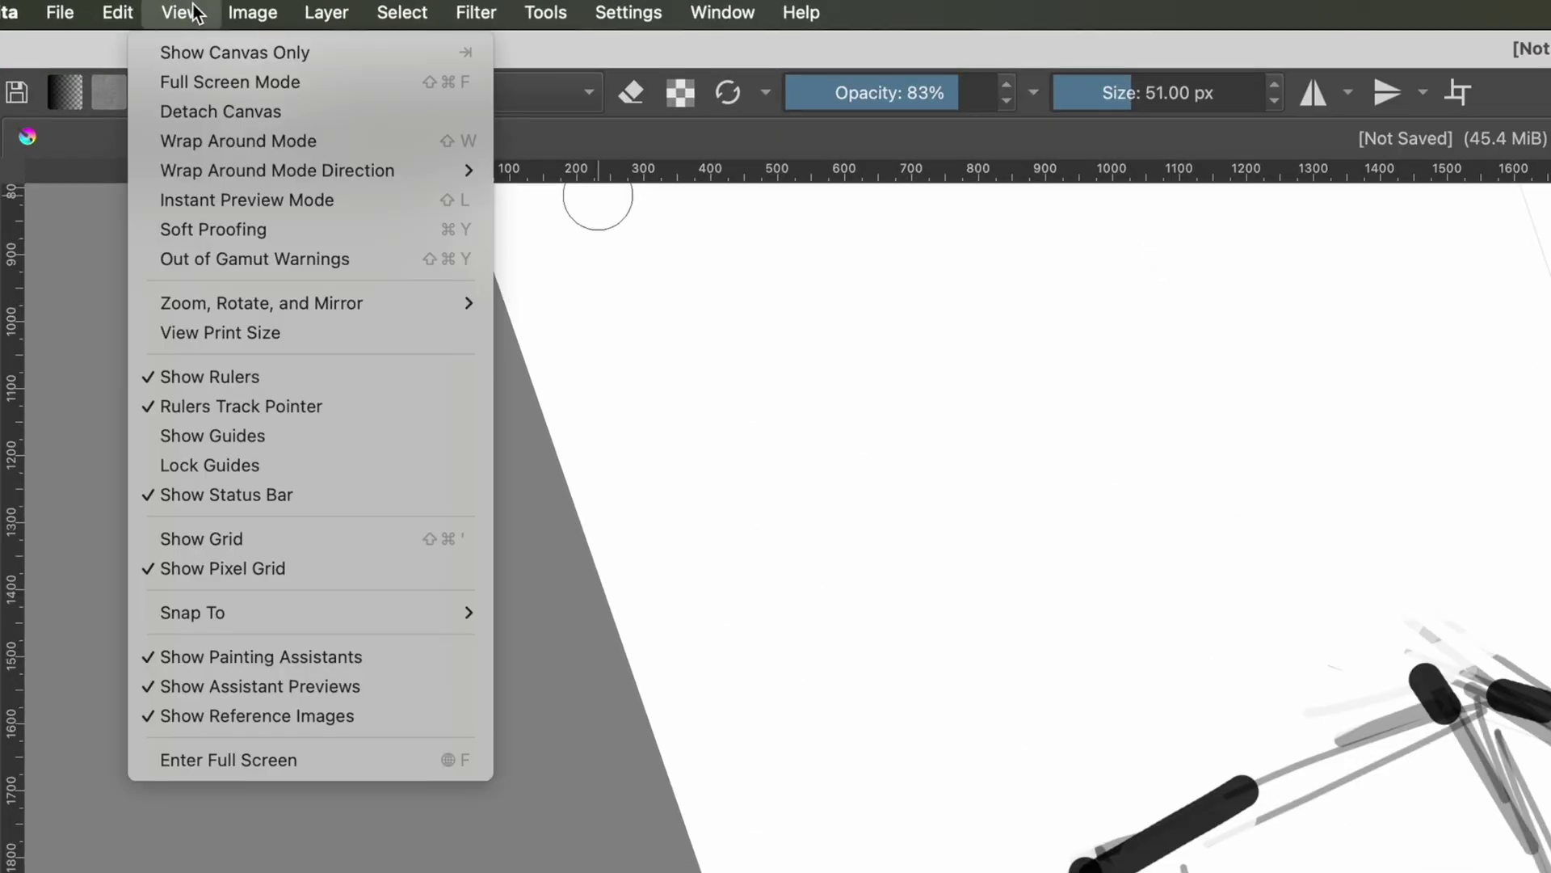
pyautogui.moveTo(434, 291)
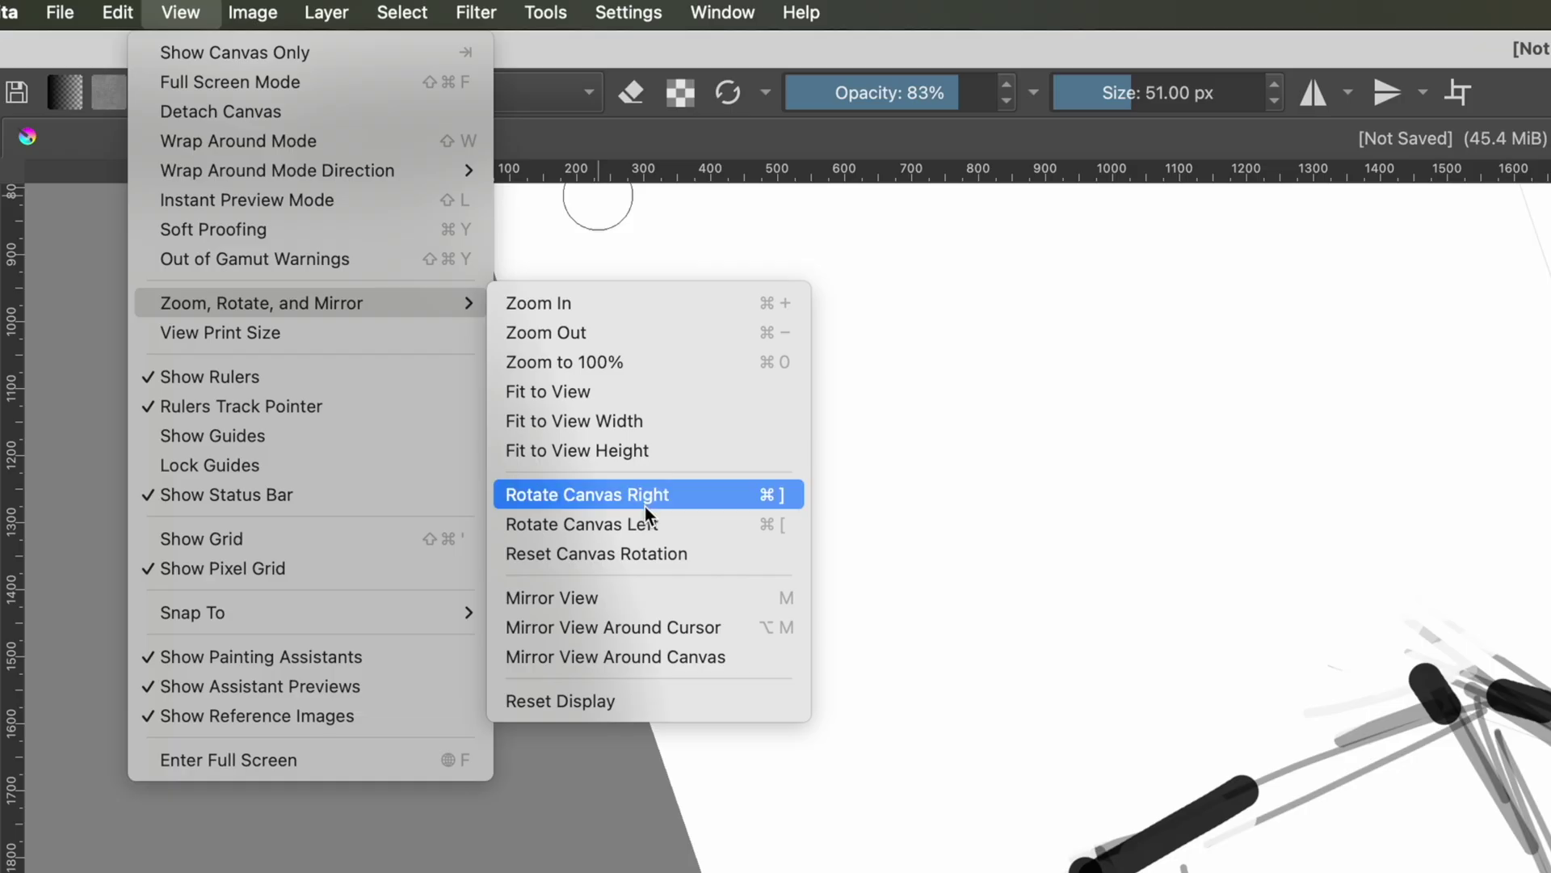
pyautogui.click(648, 552)
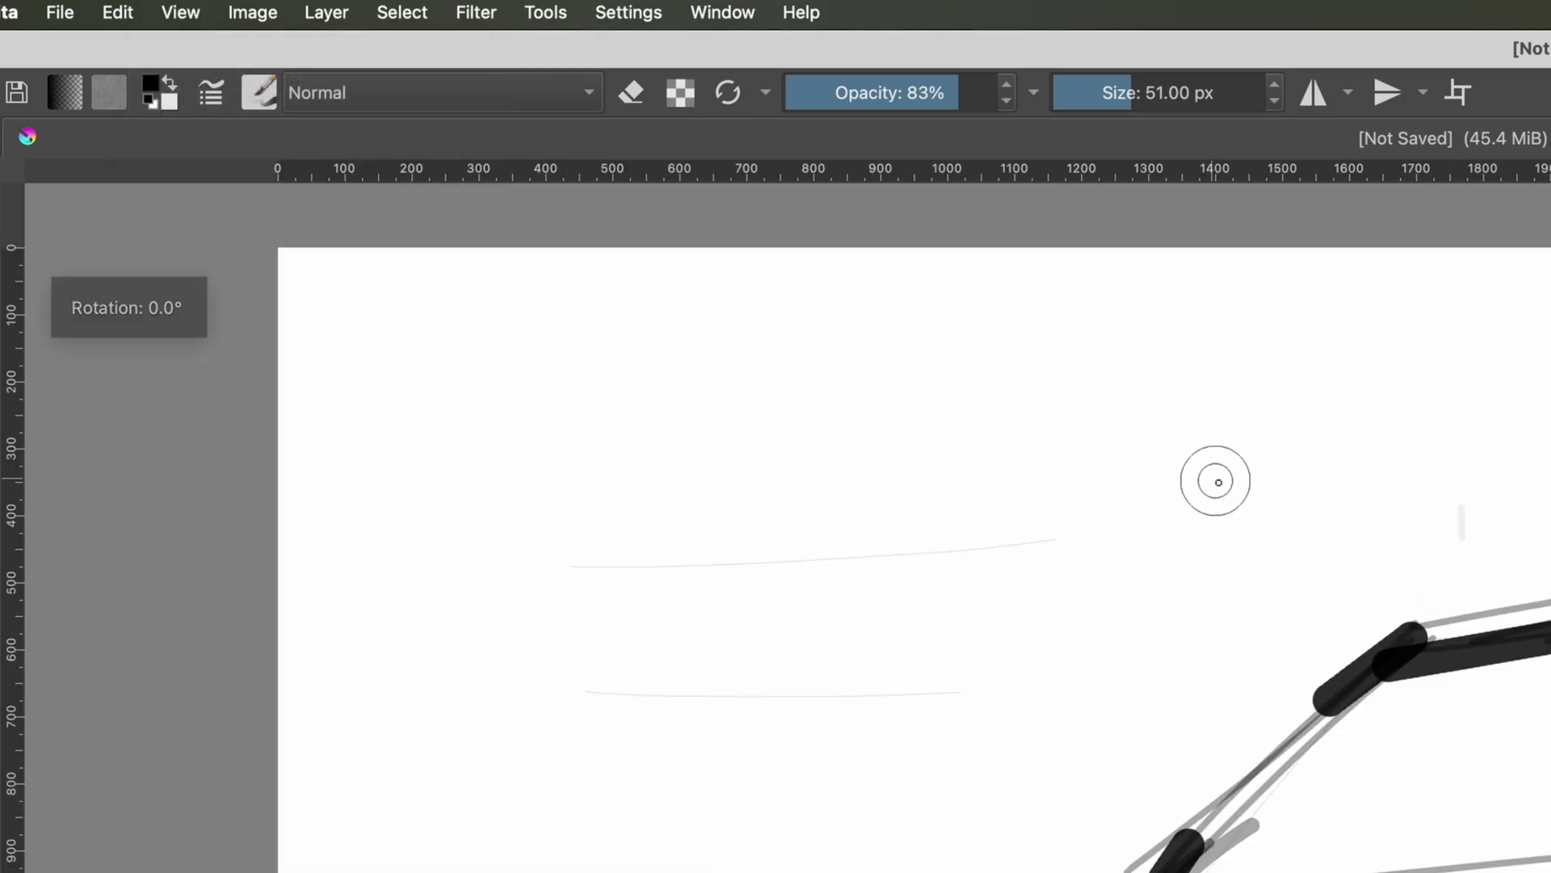